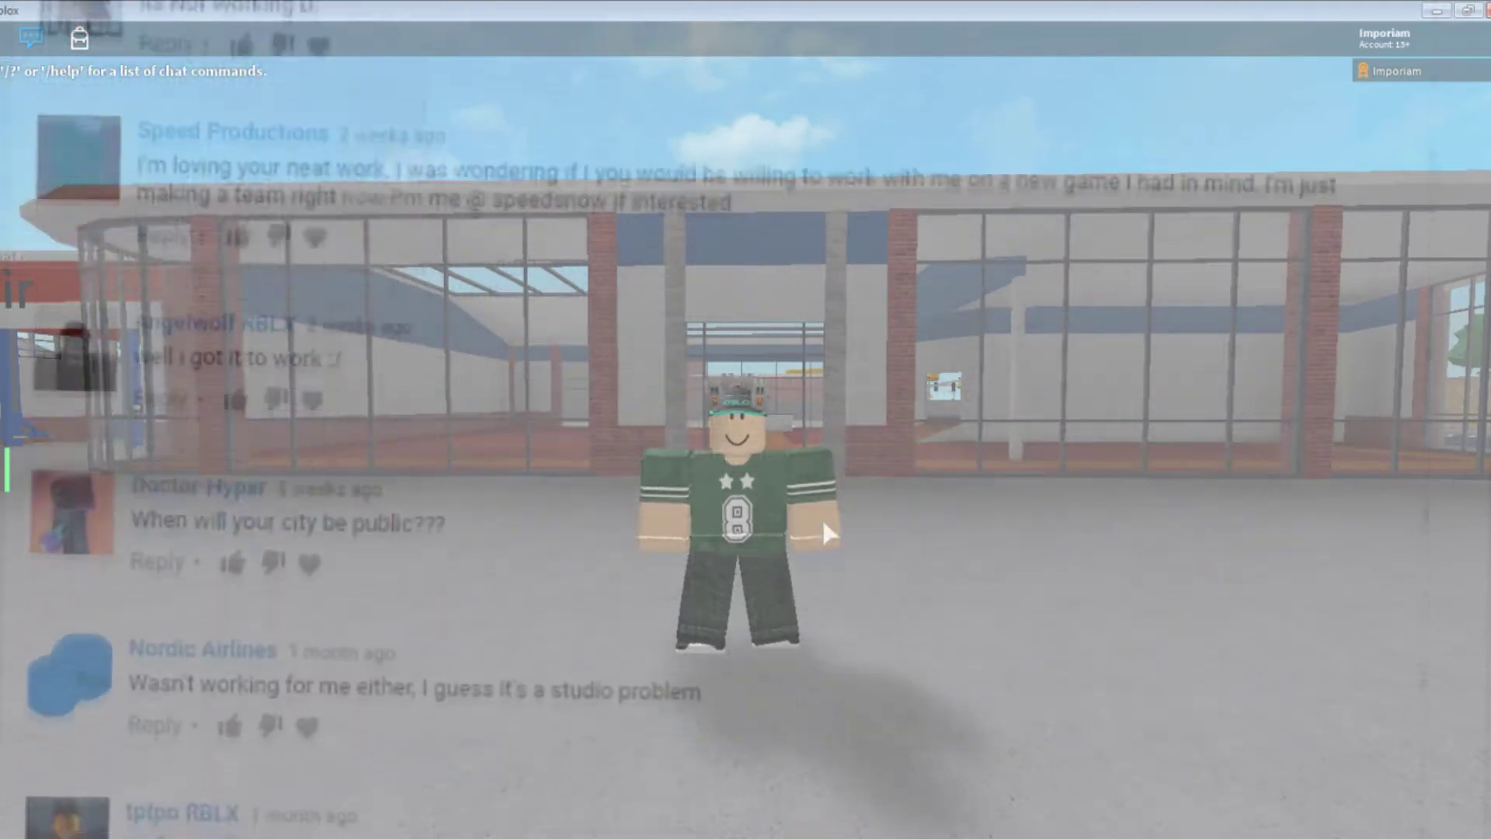
Step: Set Roblox graphics quality to its highest segment in Settings, then resume the game
key(Escape)
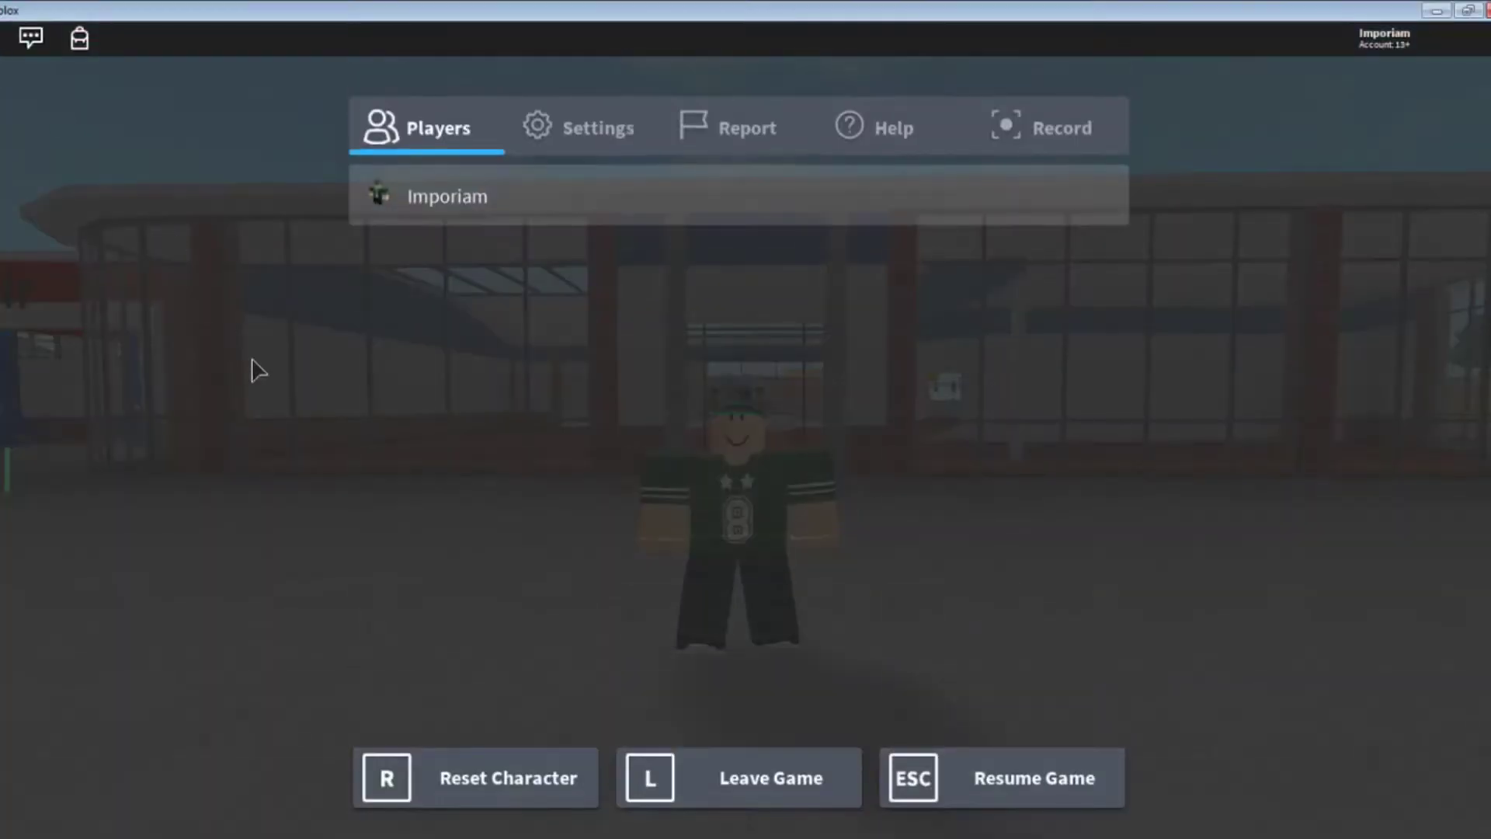
click(563, 140)
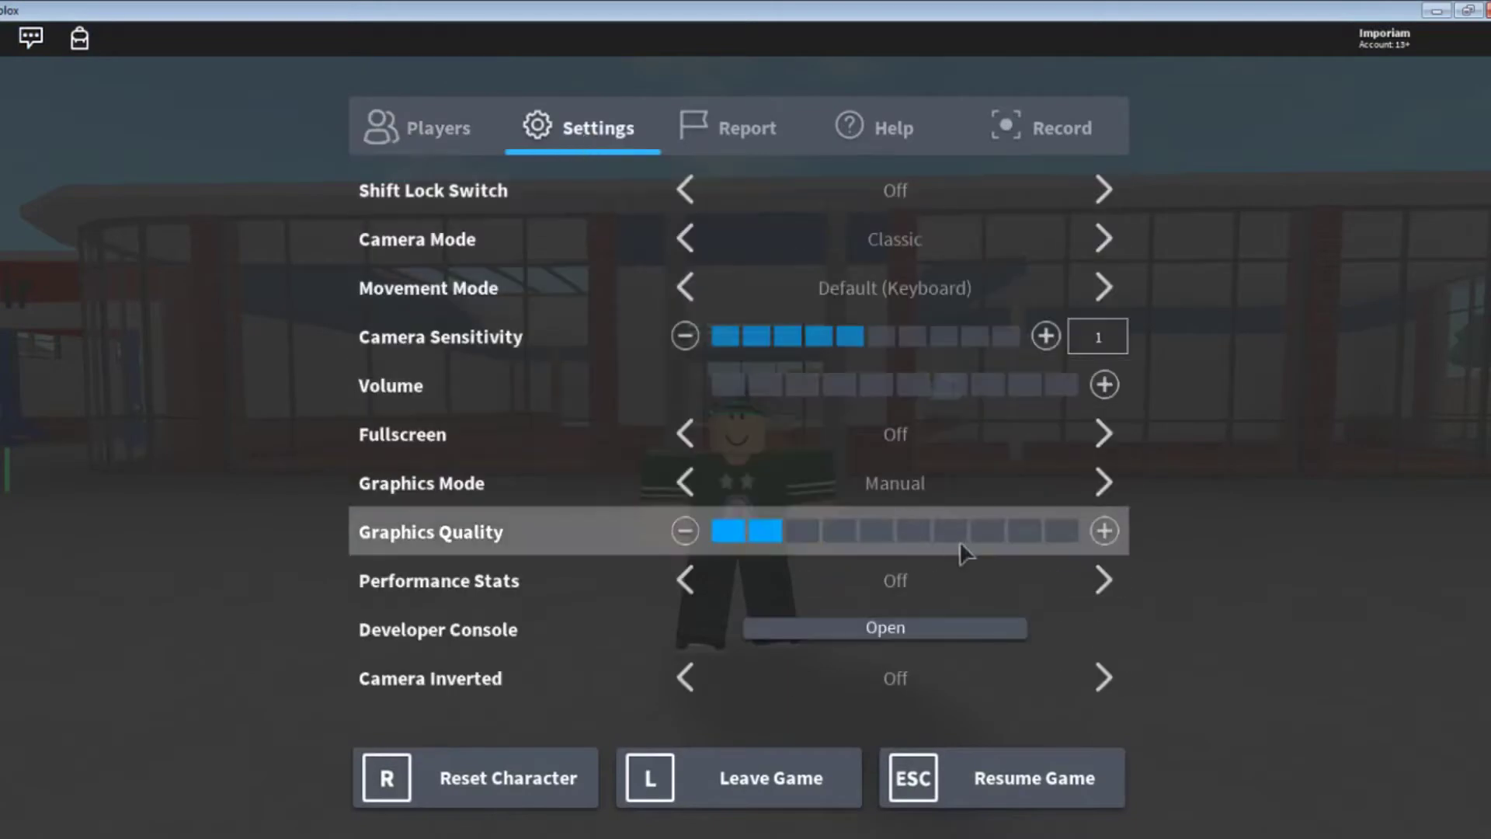
click(984, 543)
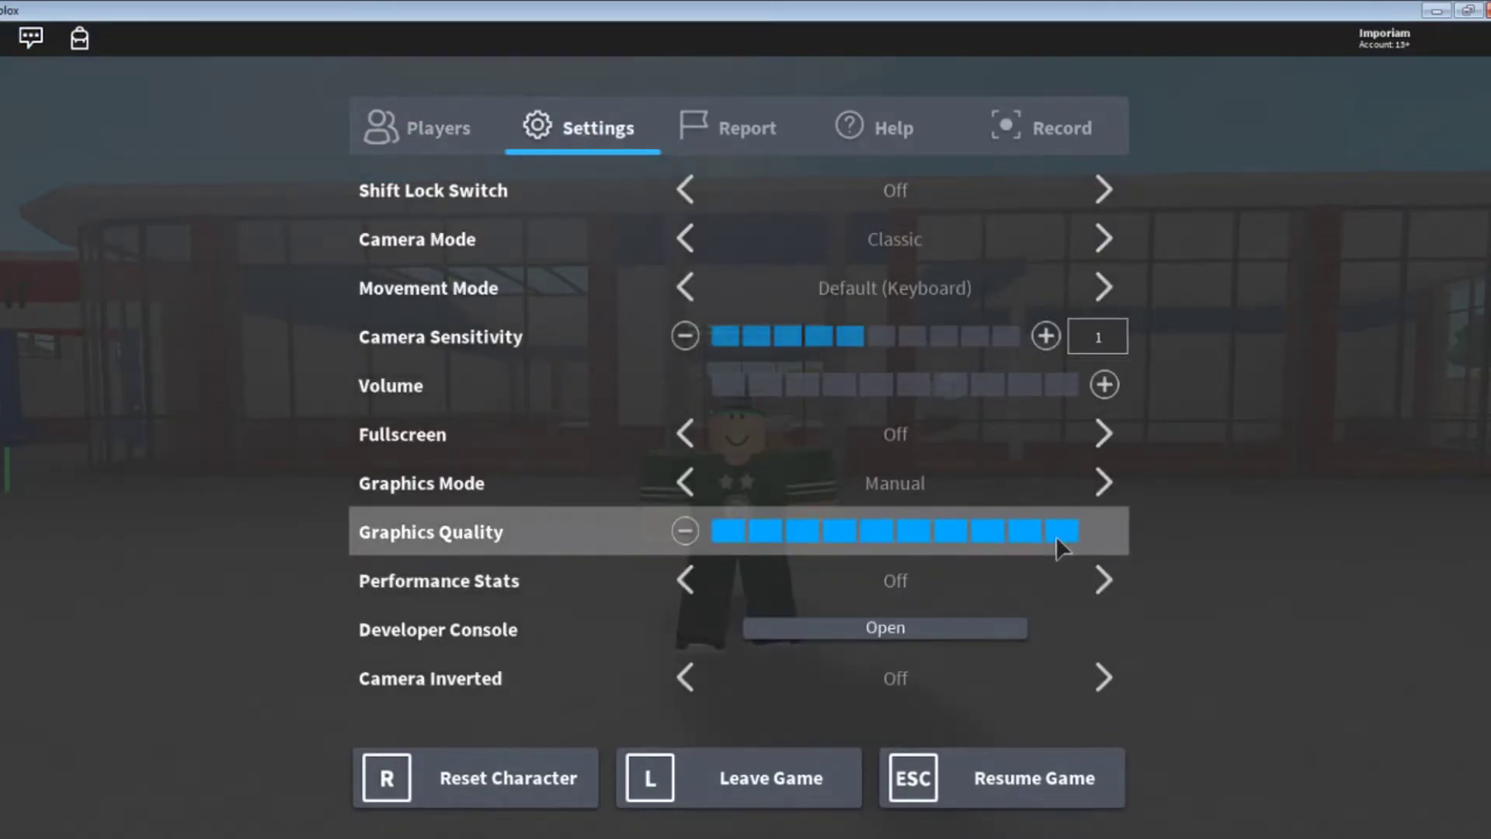
key(Escape)
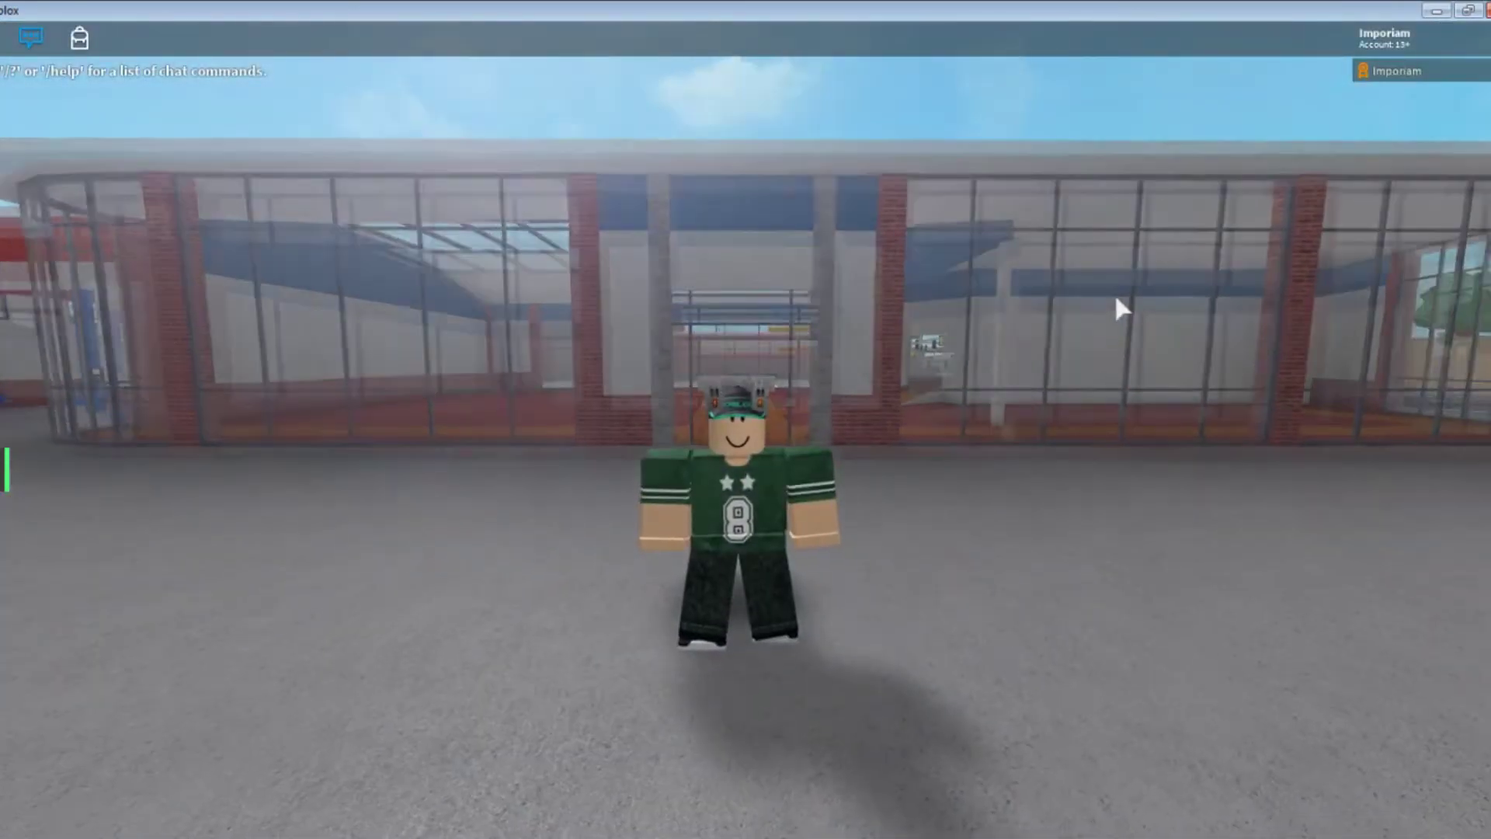
key(w)
key(s)
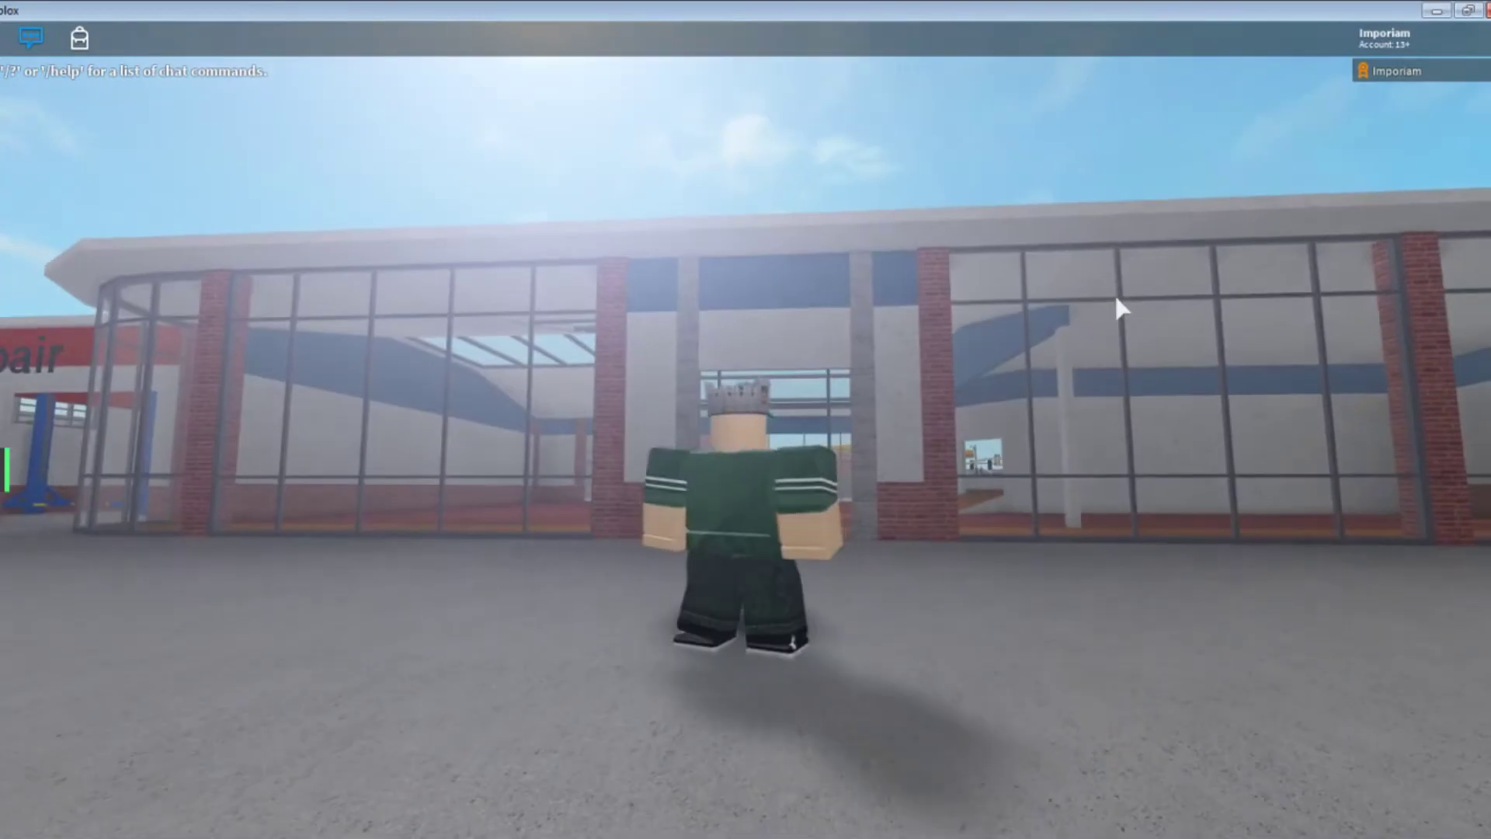
right_drag(1115, 293, 1114, 292)
key(s)
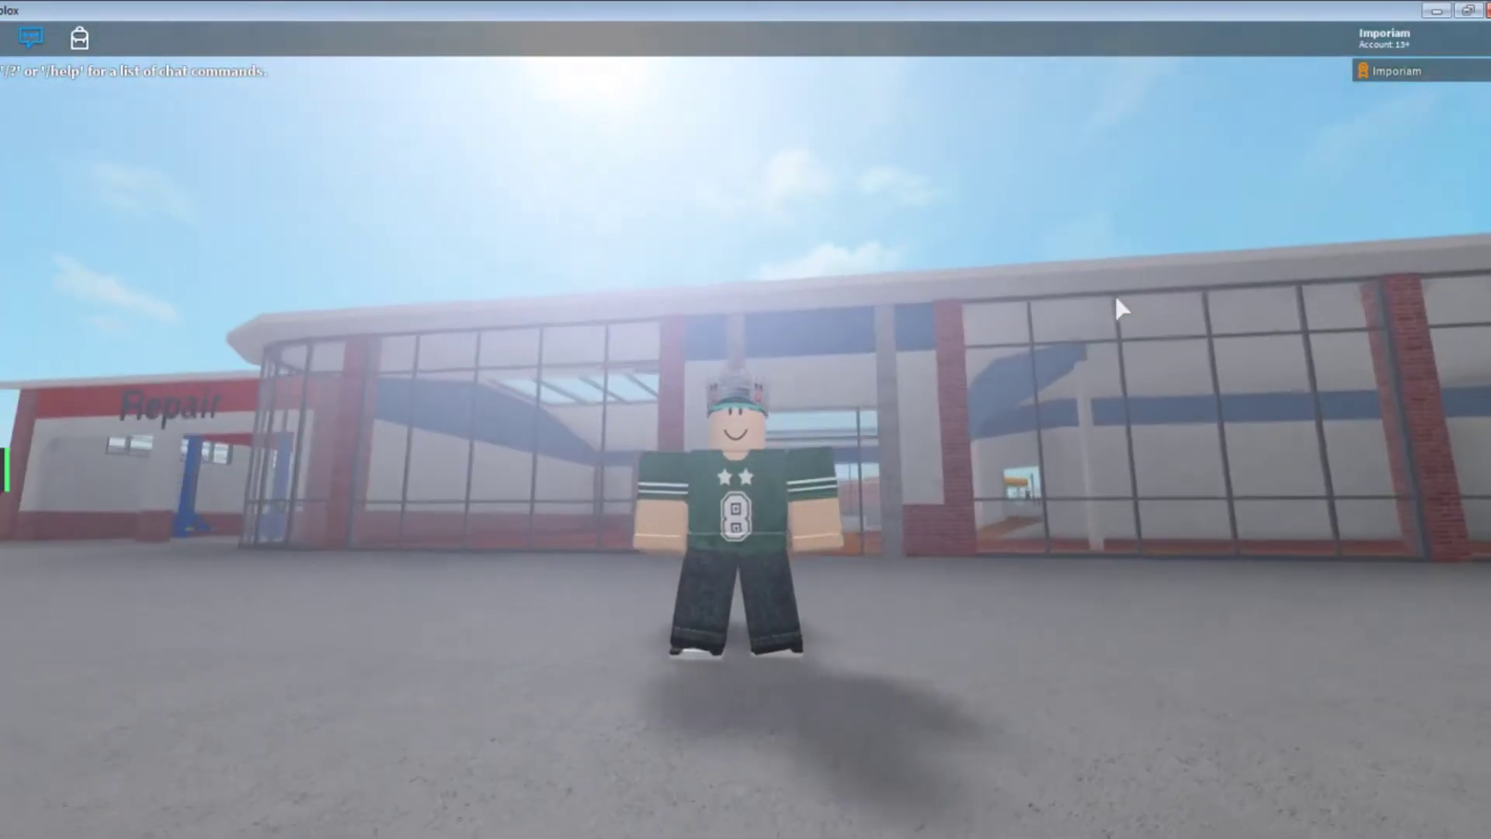
right_drag(1114, 292, 1115, 292)
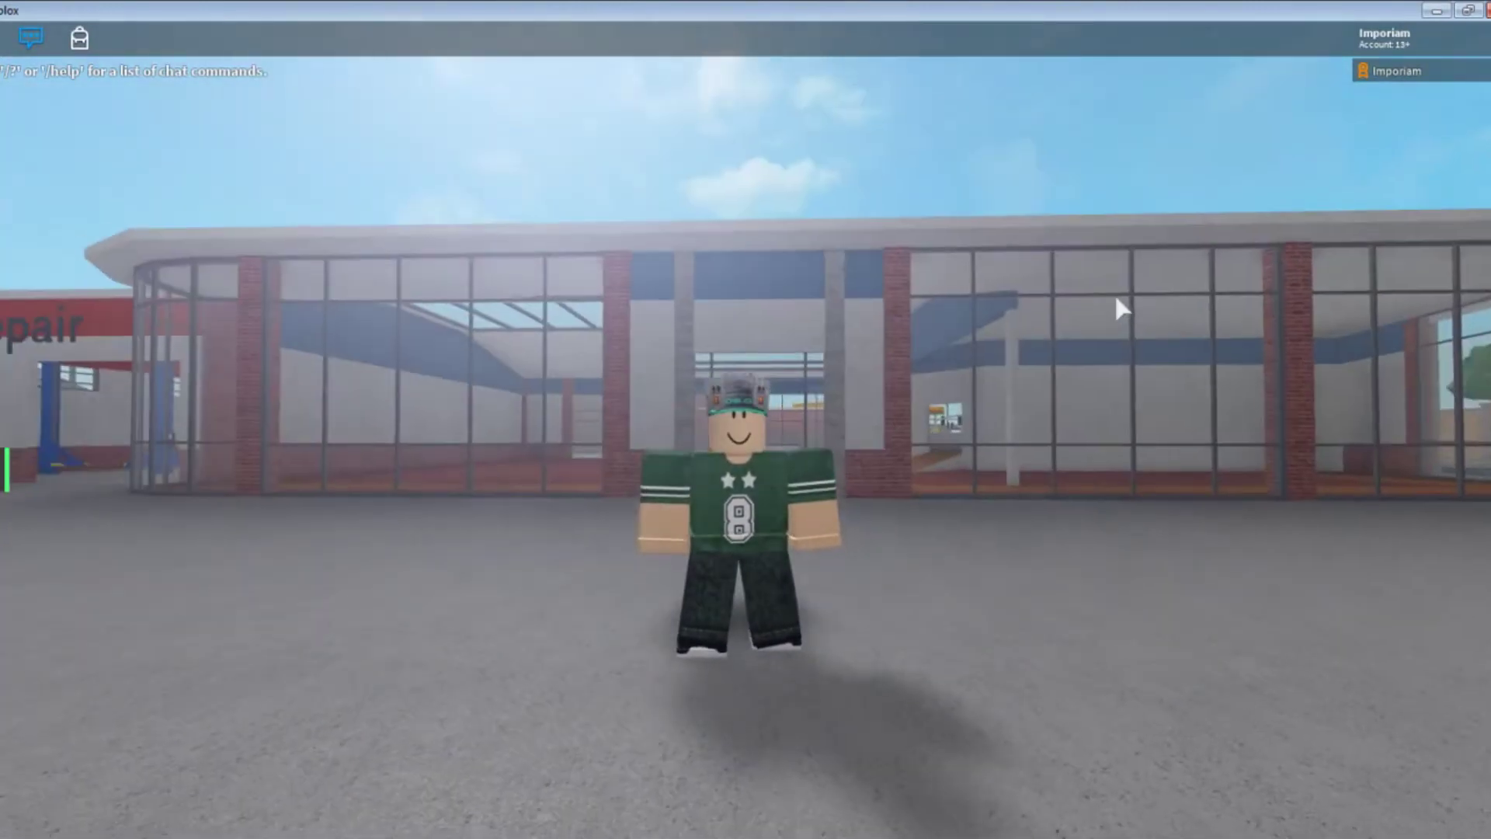
right_drag(1116, 300, 1116, 299)
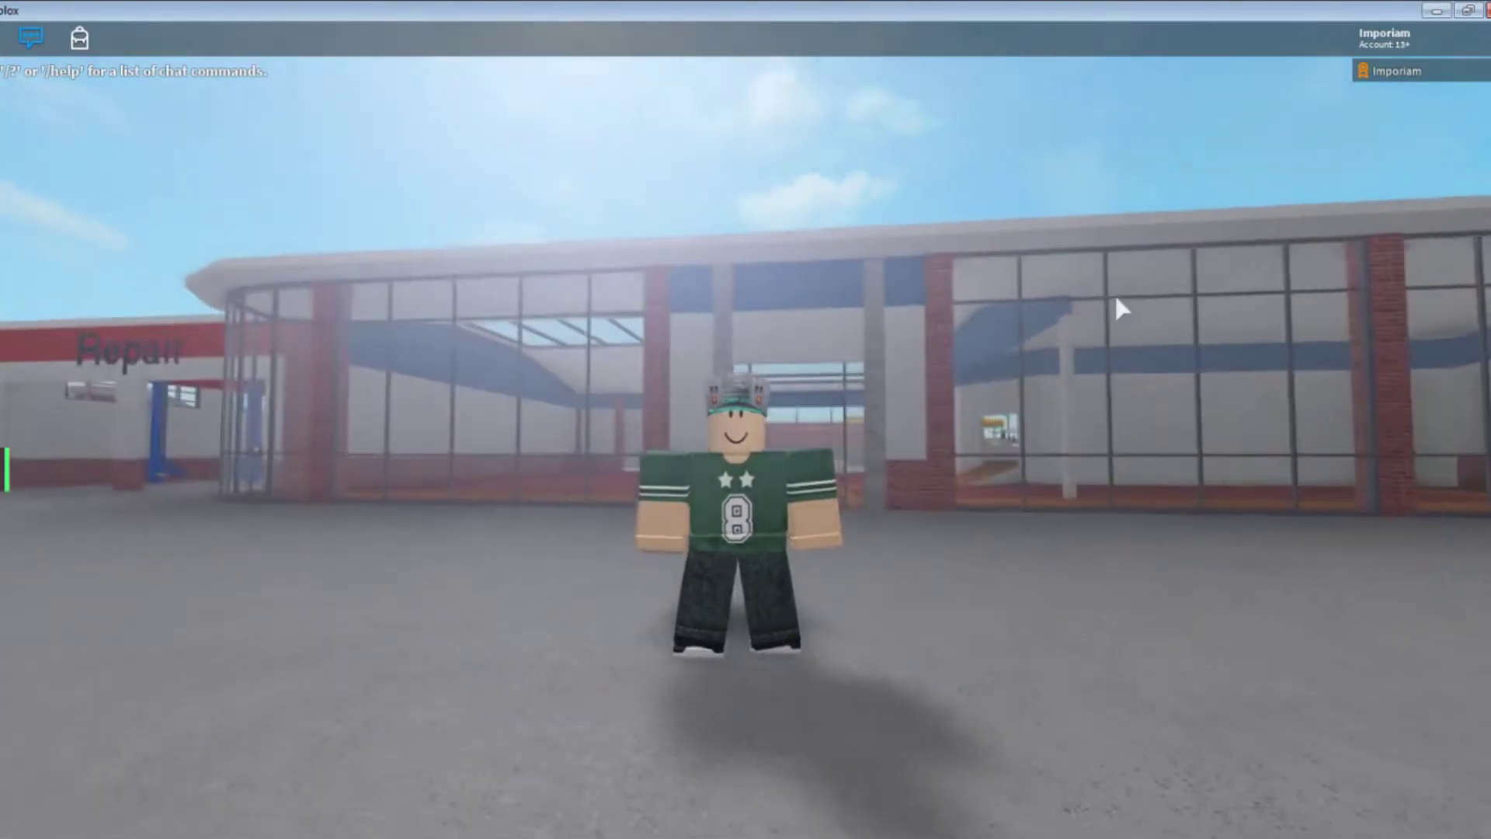
key(w)
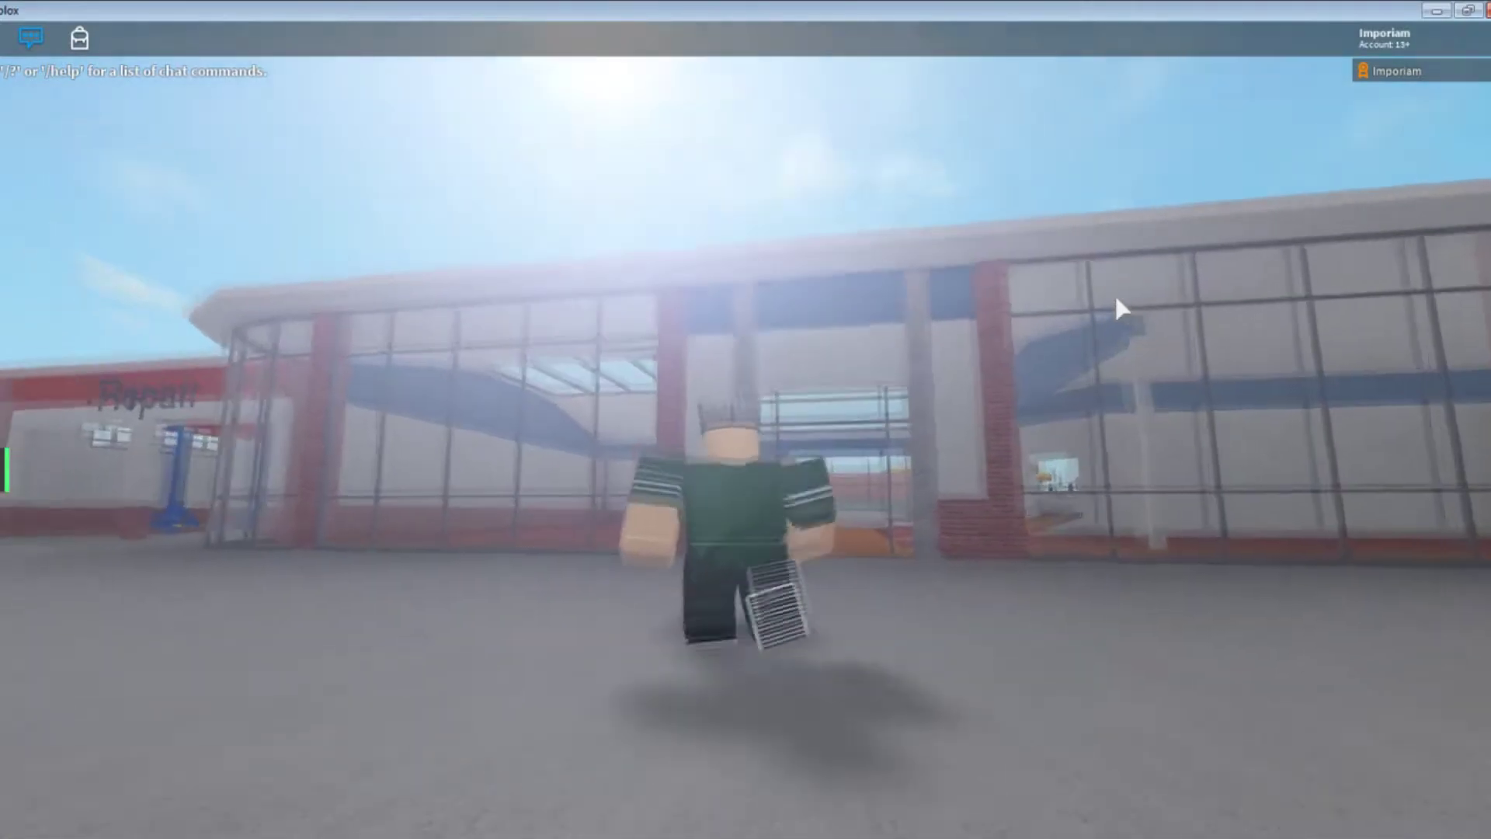
key(s)
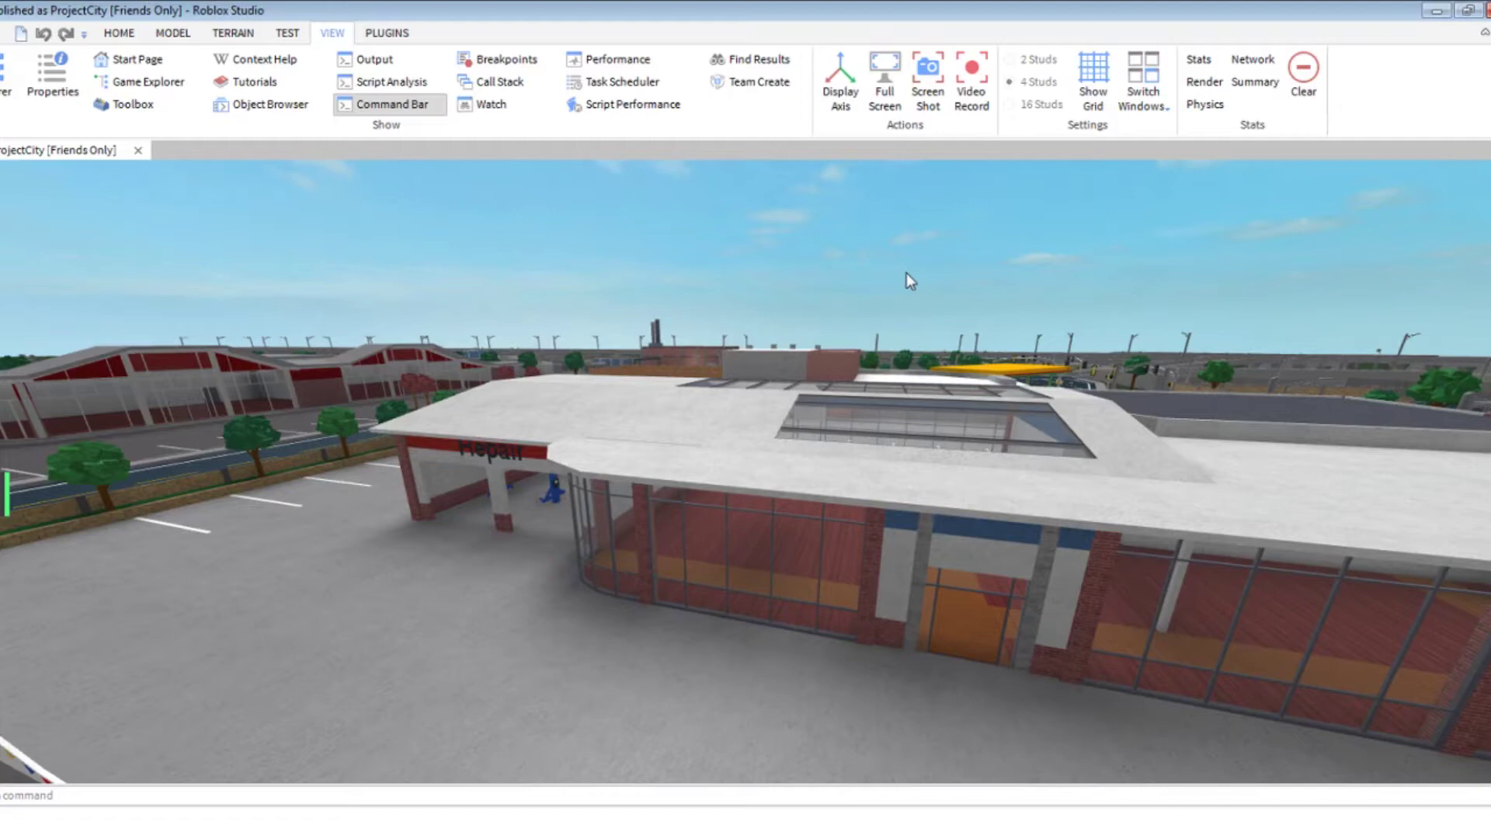
key(w)
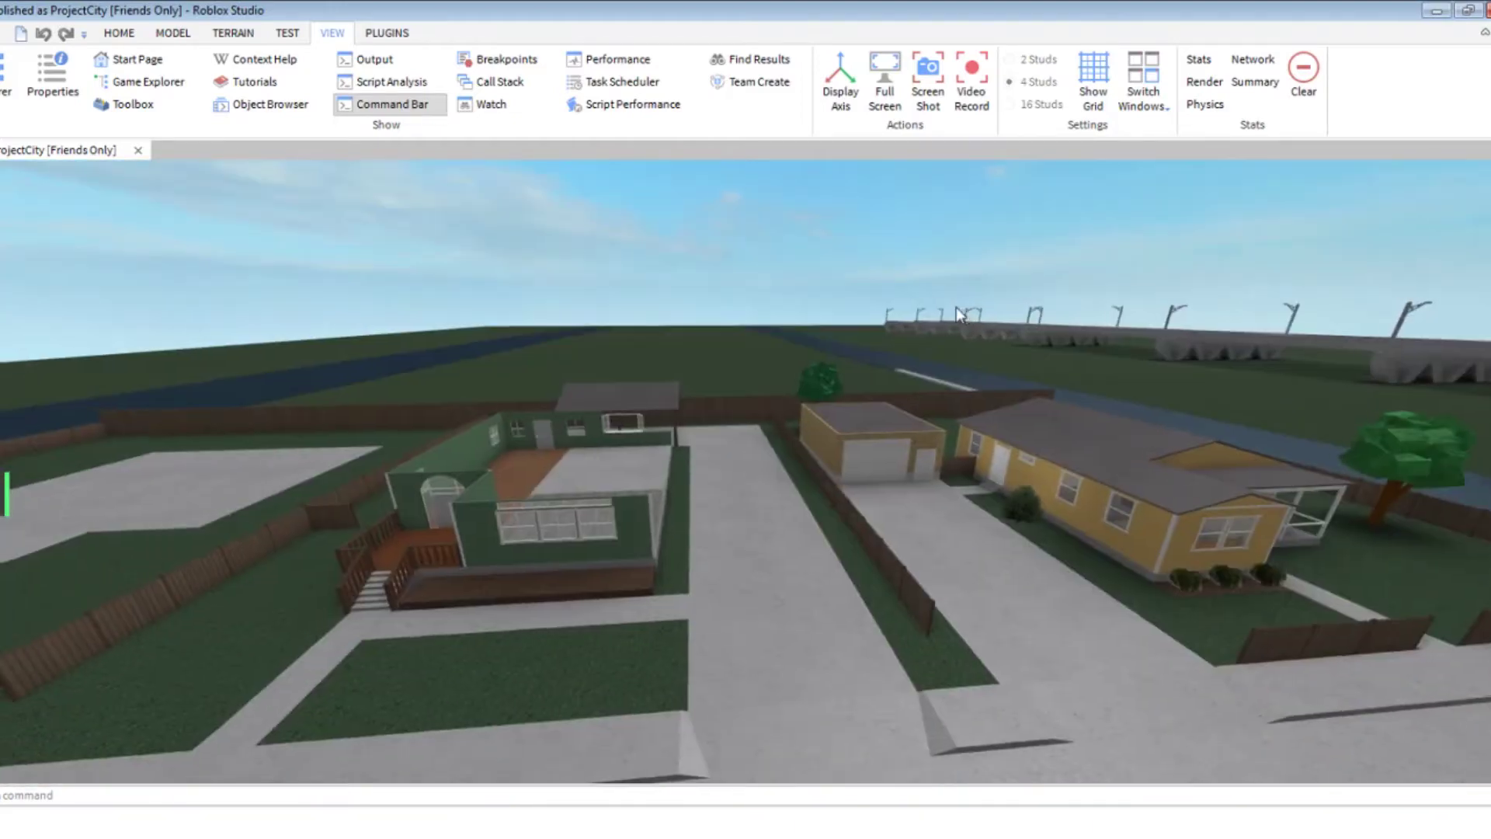
key(w)
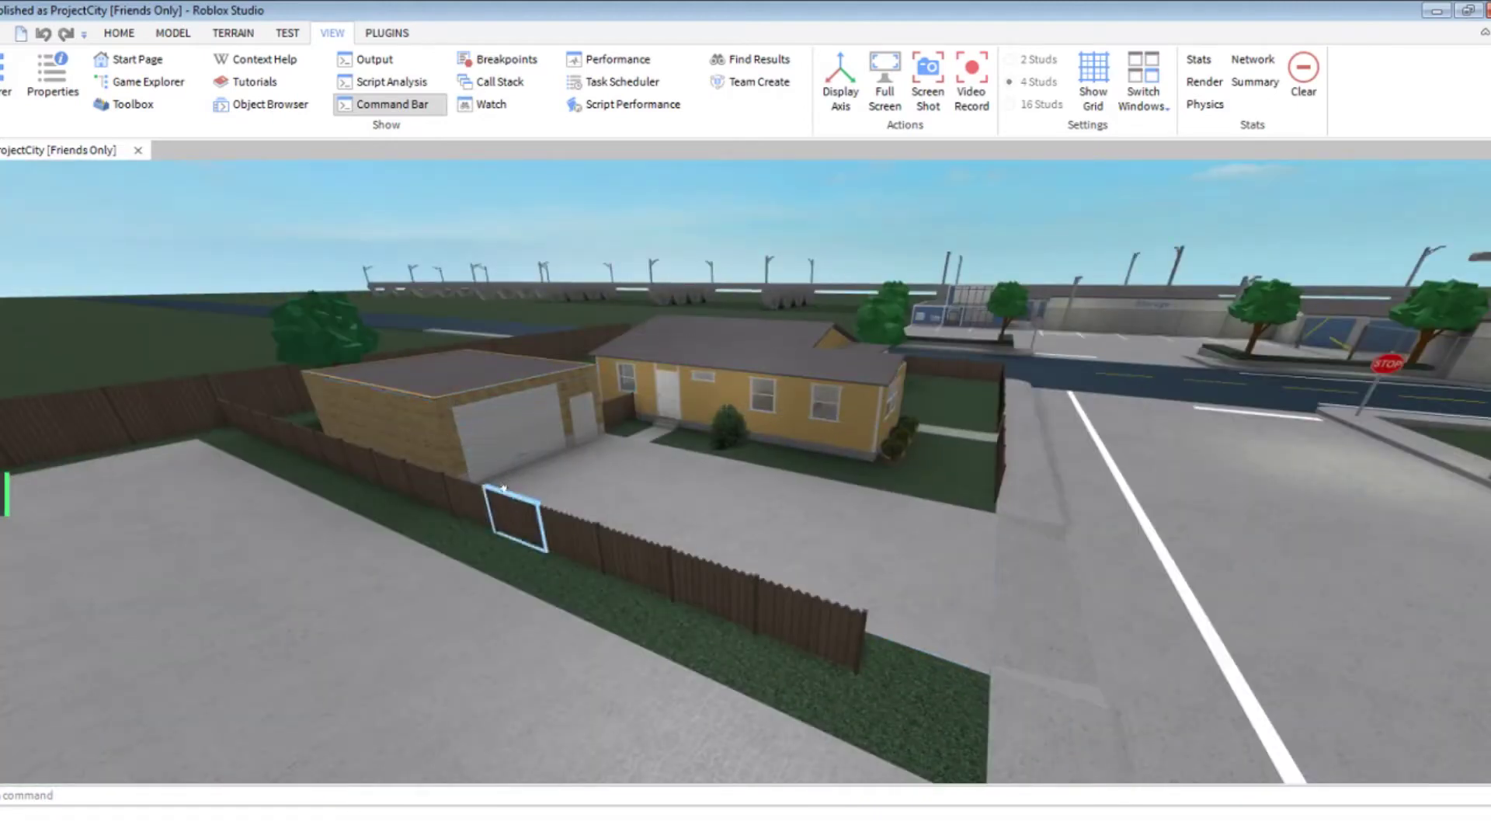
right_drag(500, 489, 521, 504)
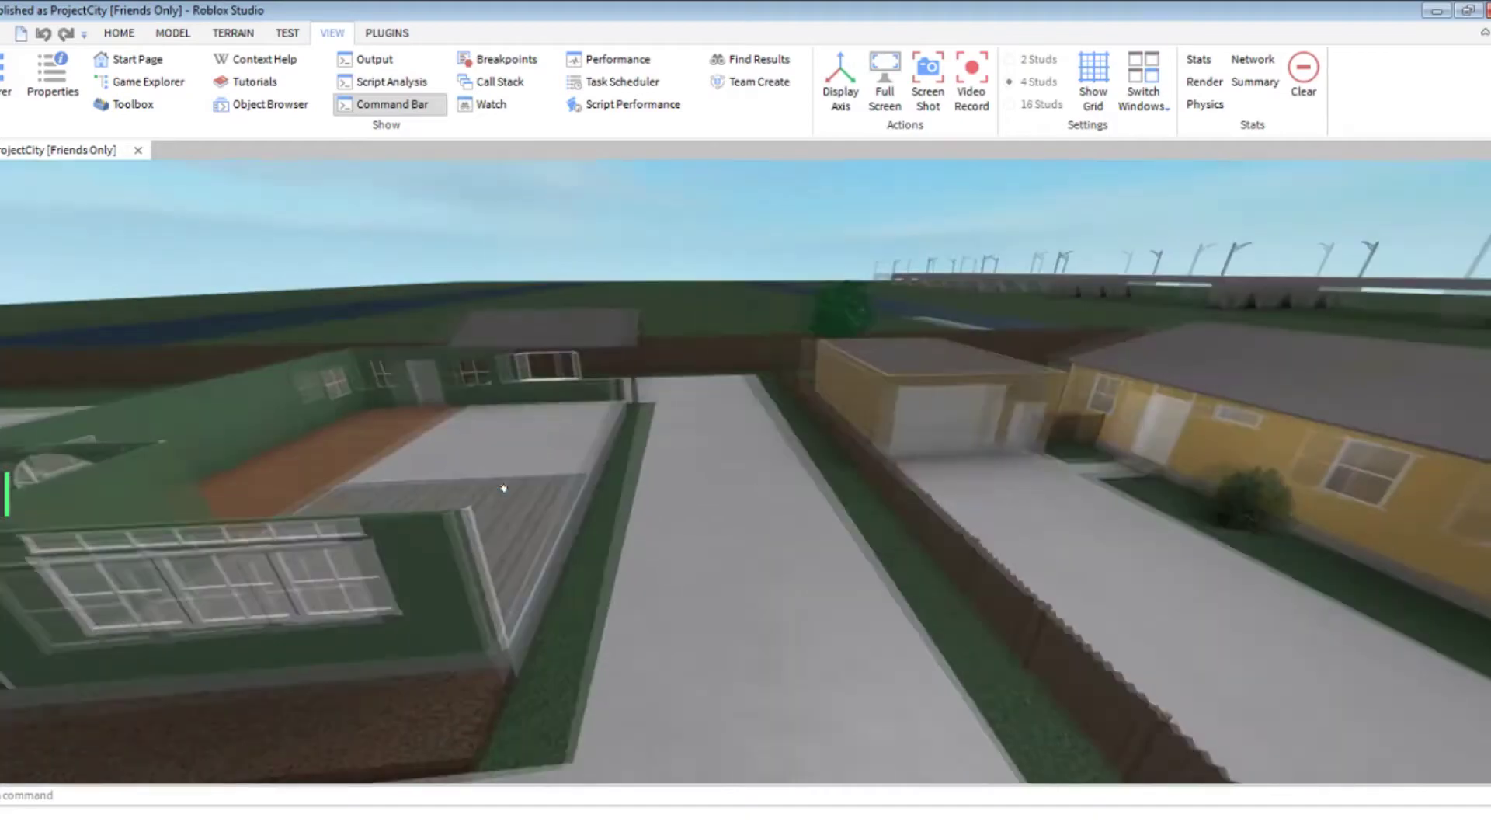
scroll(521, 505, down, 3)
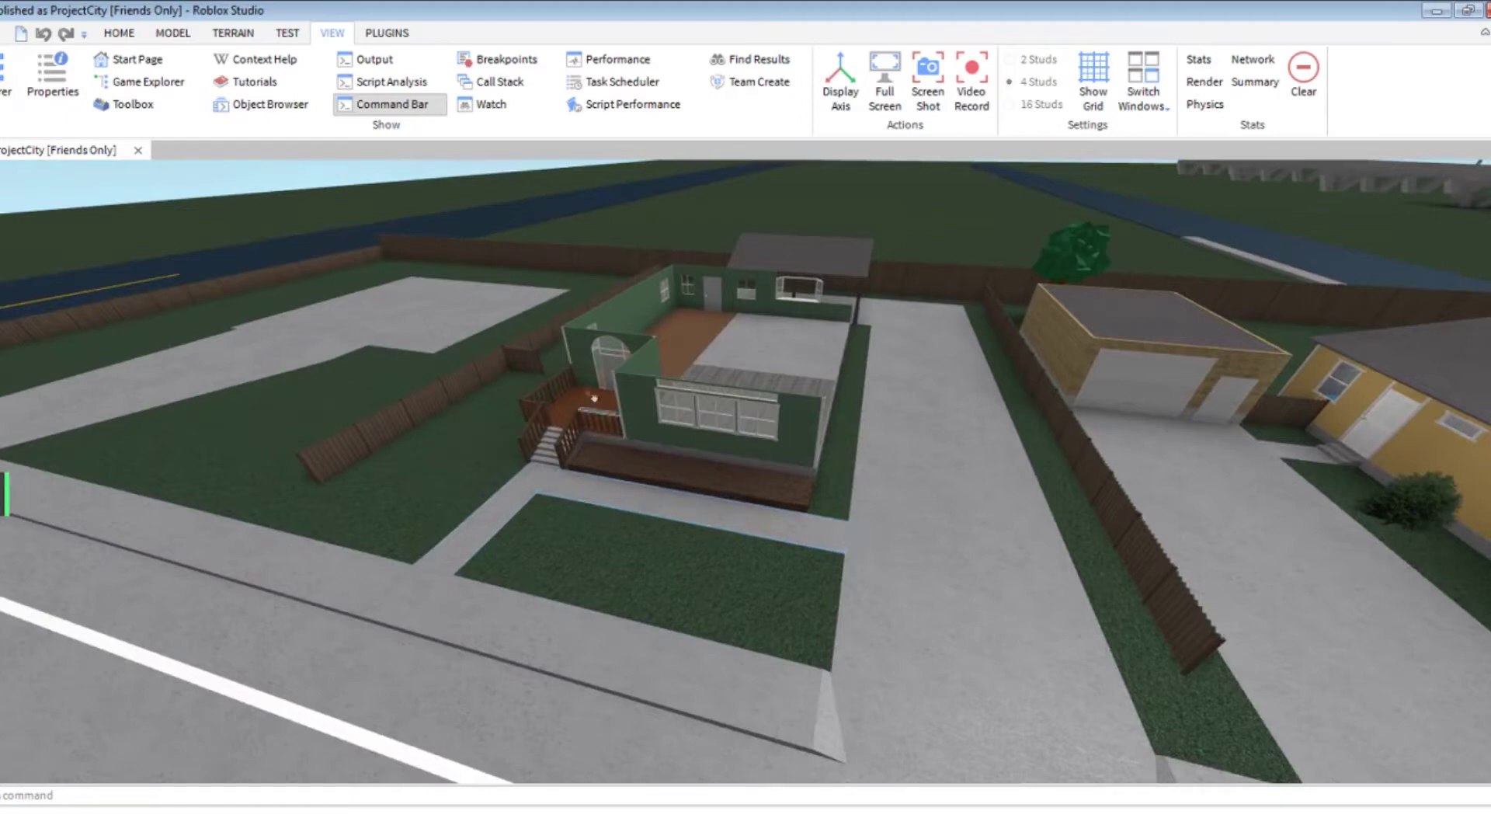
scroll(636, 410, up, 2)
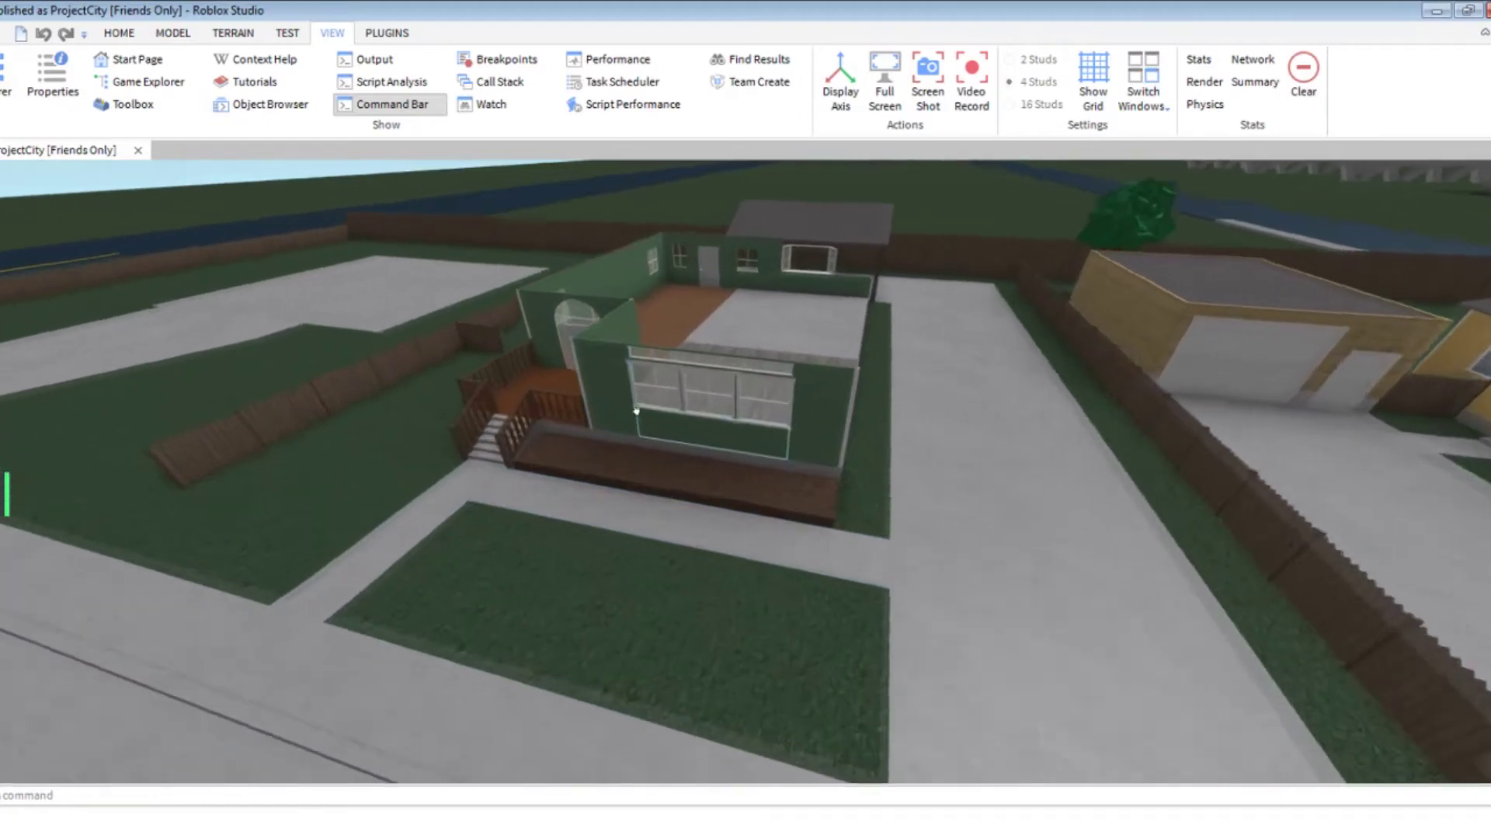
scroll(635, 411, up, 2)
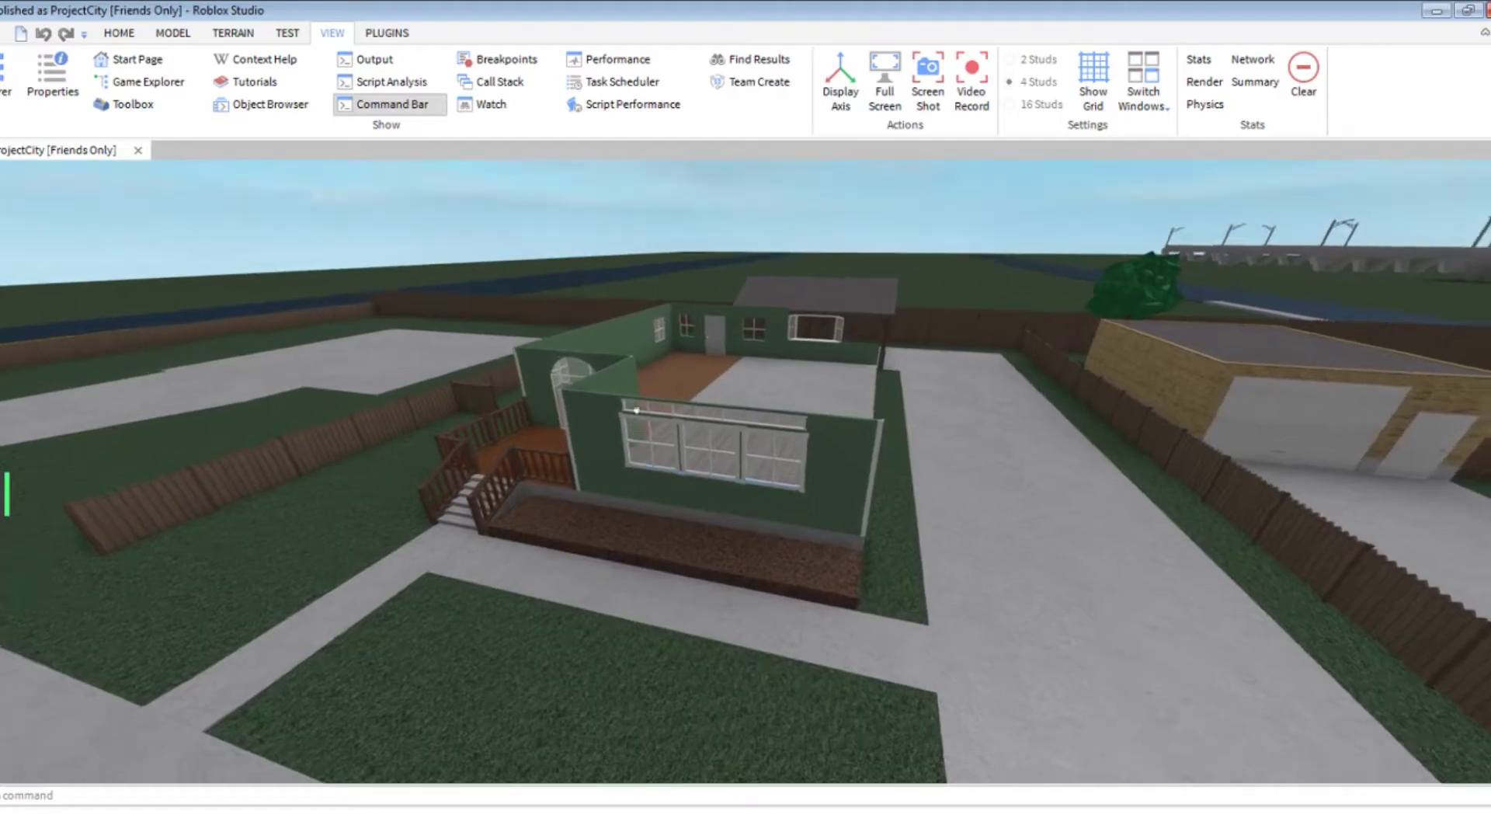
right_drag(637, 412, 636, 412)
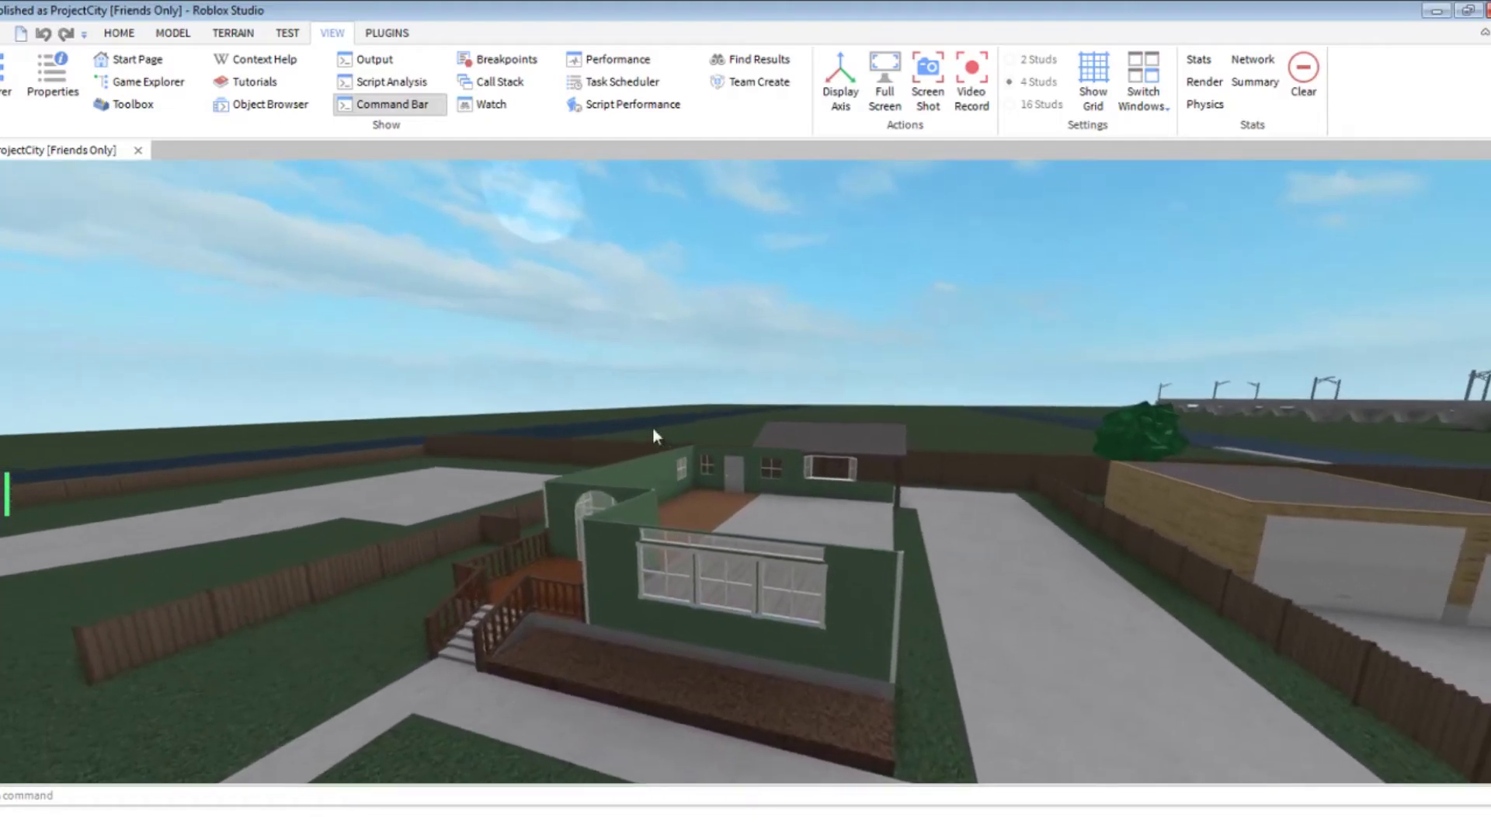
scroll(636, 412, up, 3)
scroll(646, 419, up, 3)
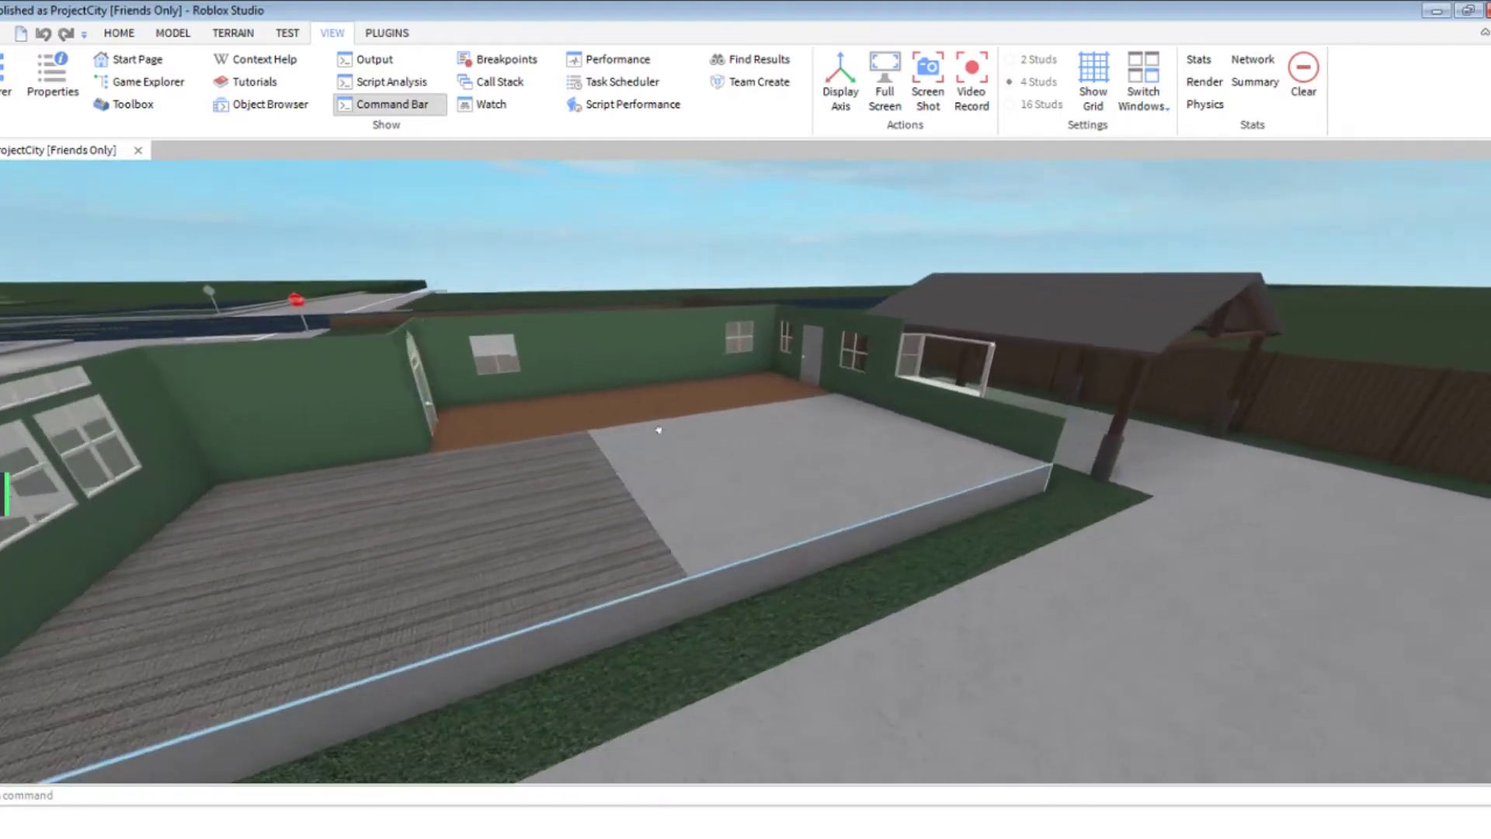
scroll(658, 430, up, 2)
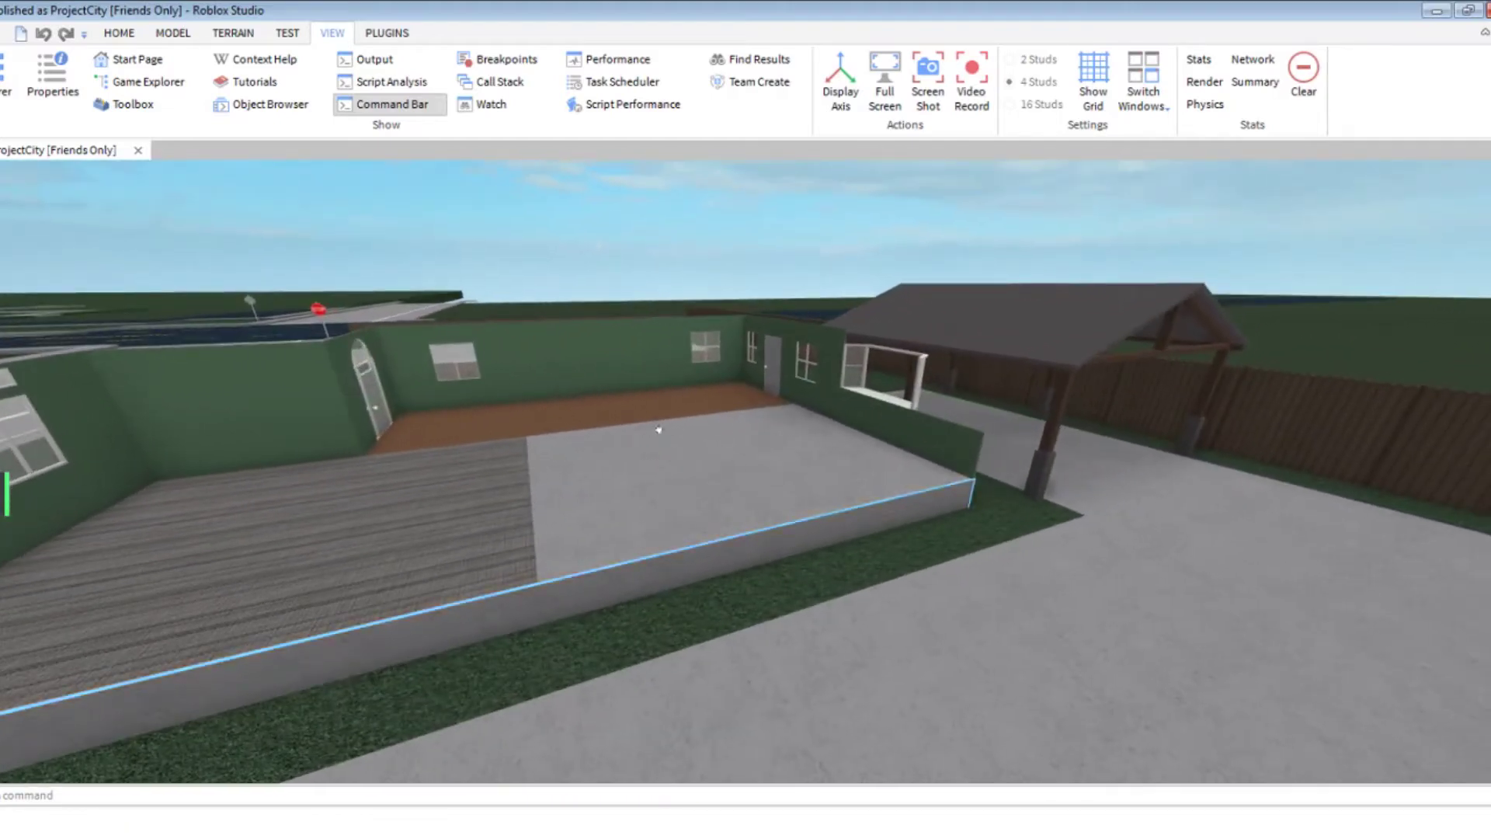
right_drag(657, 430, 658, 430)
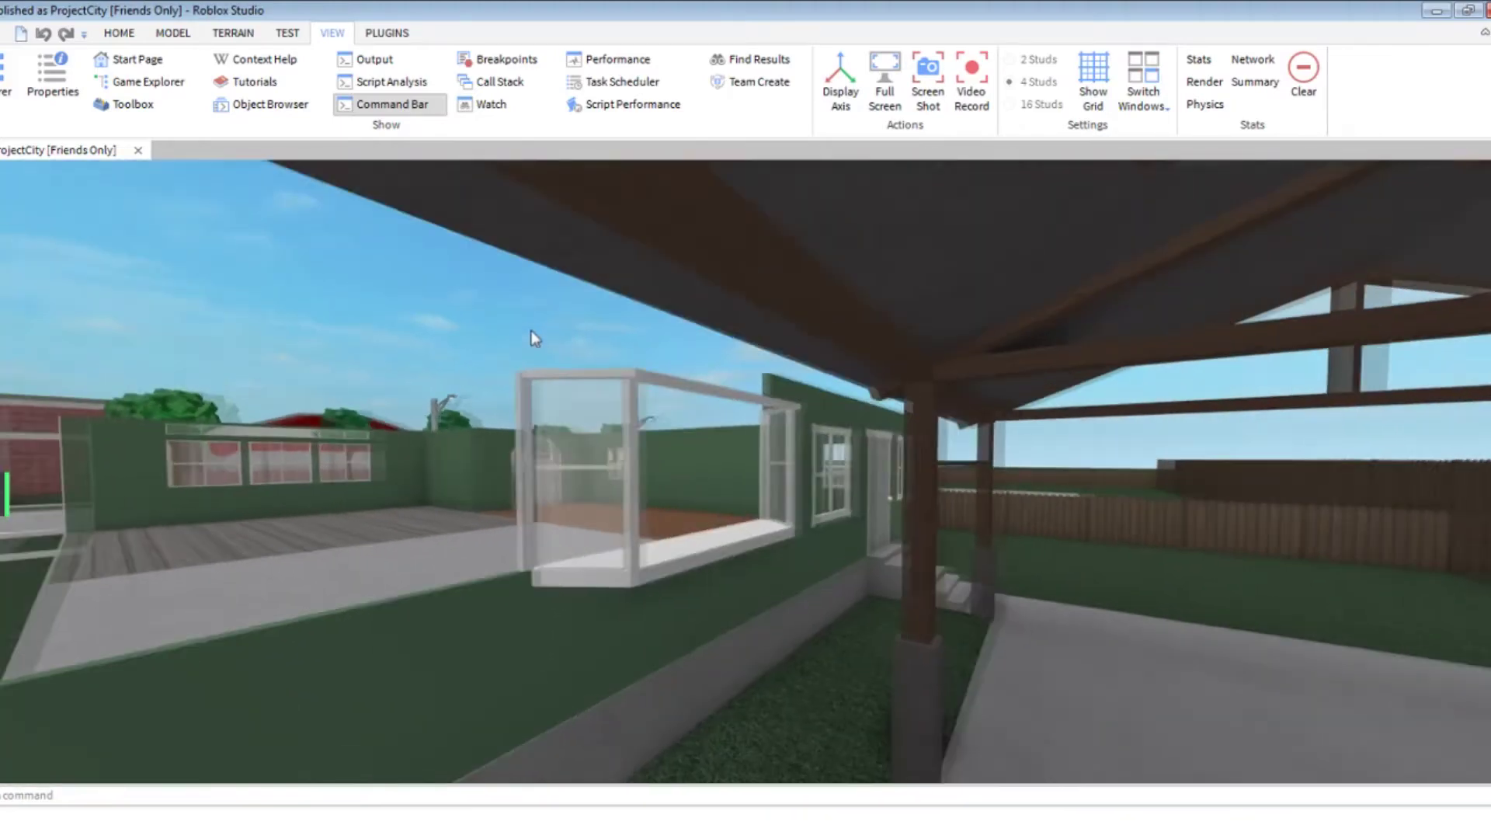
right_drag(531, 331, 532, 331)
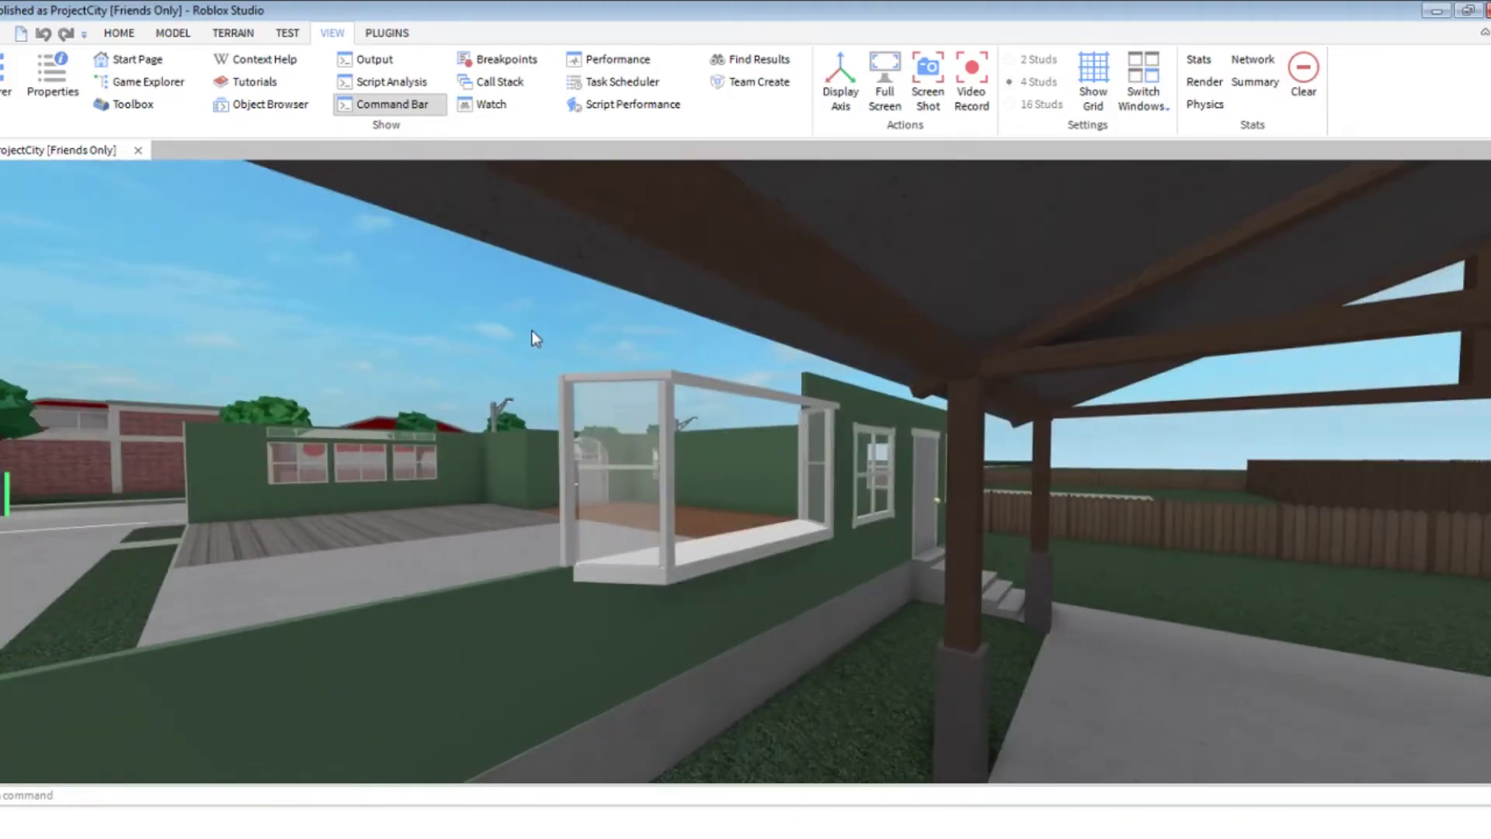
scroll(507, 323, up, 3)
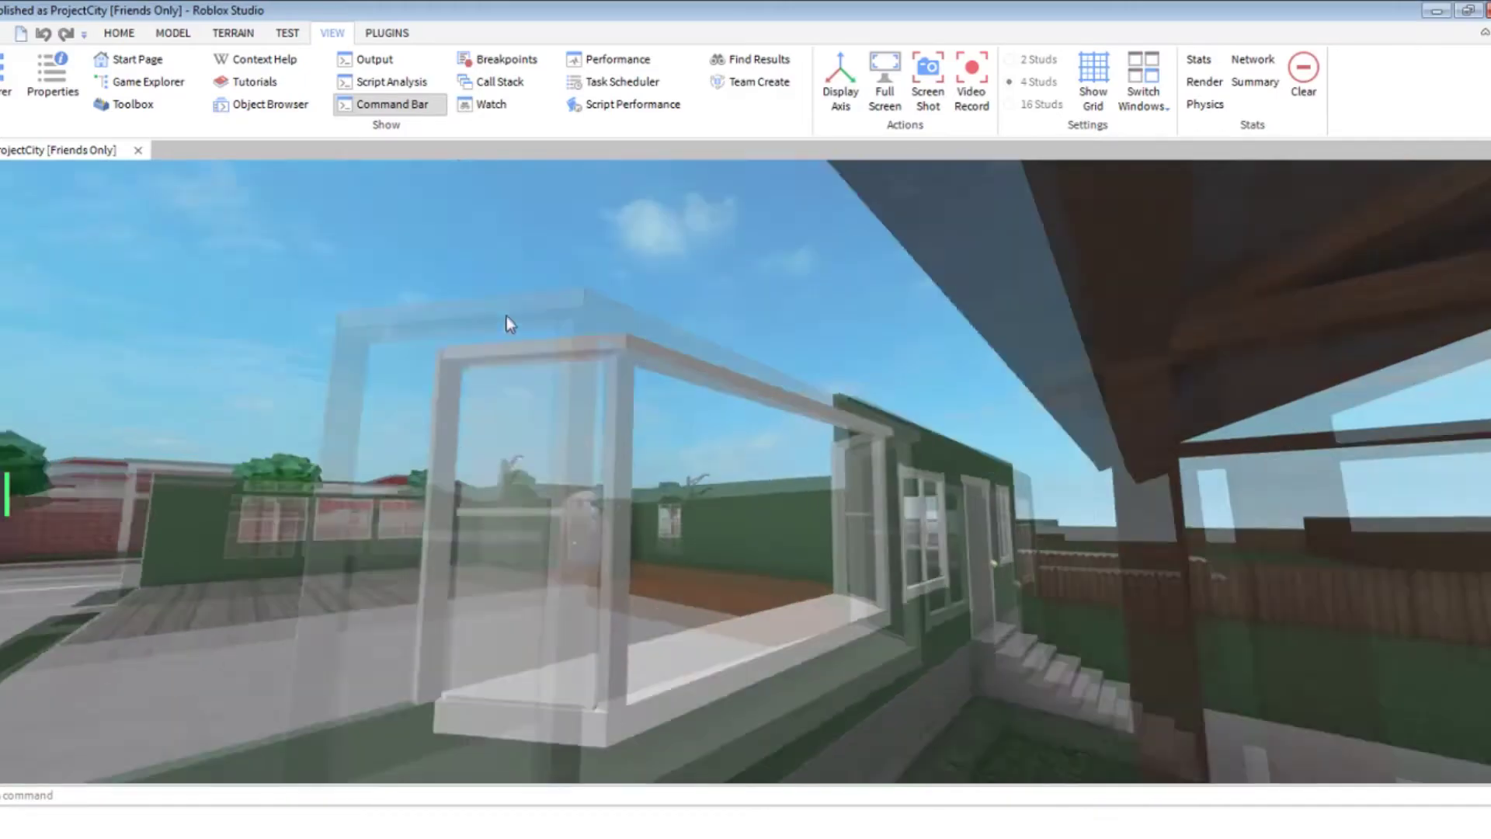
scroll(506, 326, up, 3)
right_drag(507, 324, 507, 324)
scroll(490, 300, down, 3)
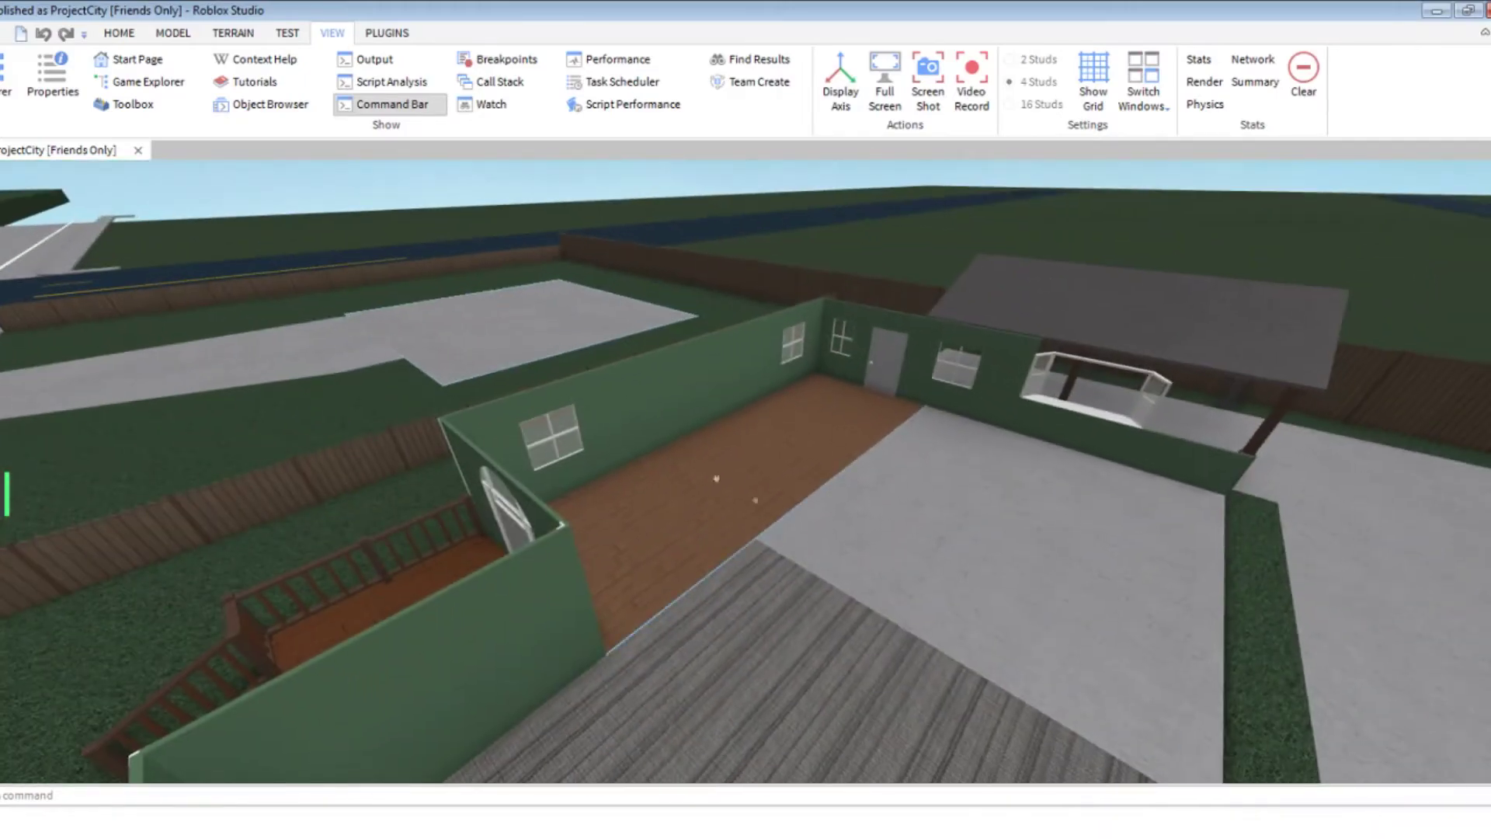
right_drag(743, 493, 885, 618)
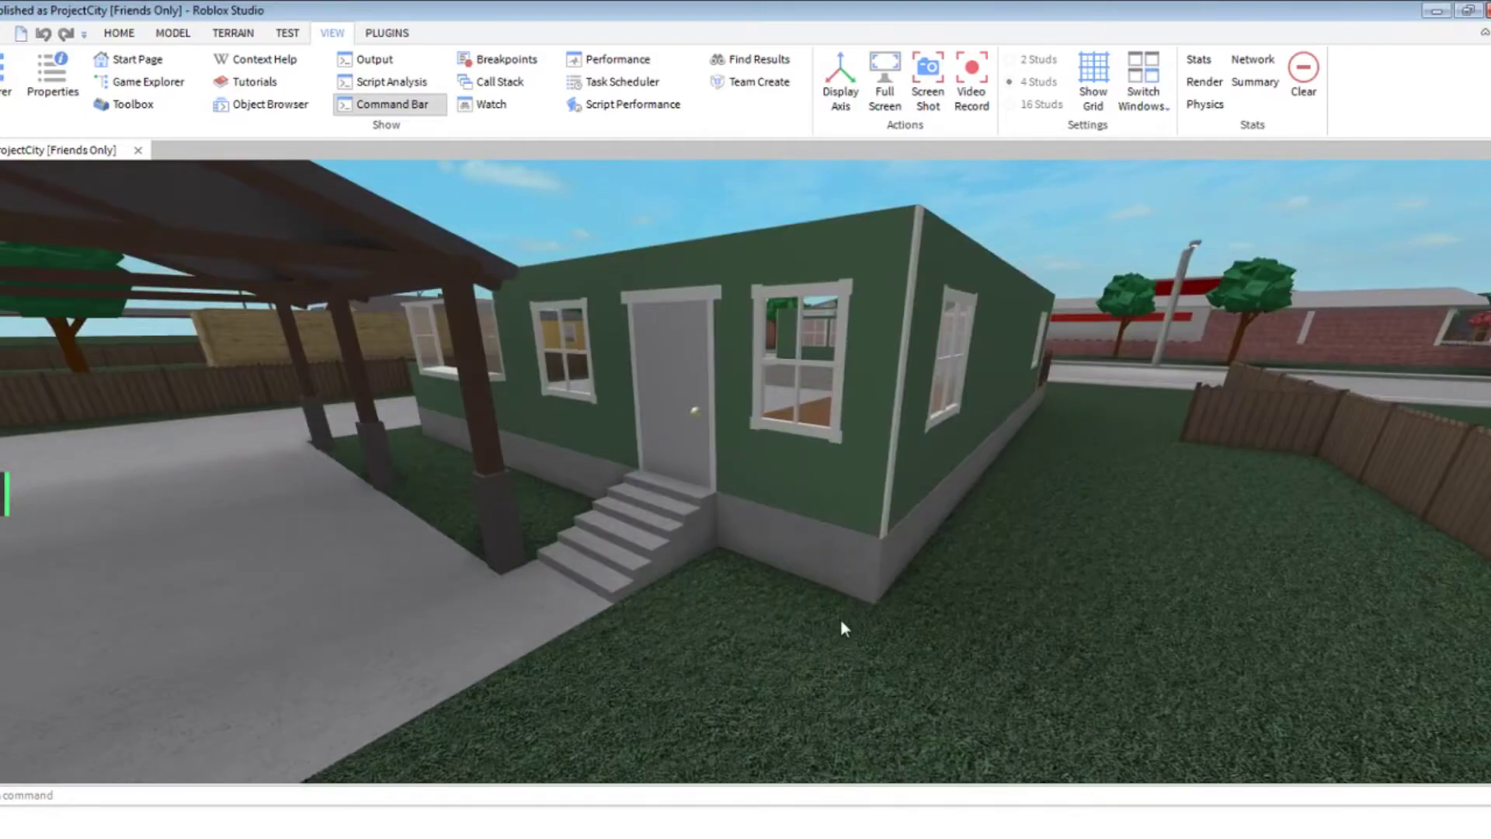
right_drag(840, 619, 823, 604)
Step: Back away from the green house's 1049 doorway and swing toward the yellow porch house
key(w)
key(w)
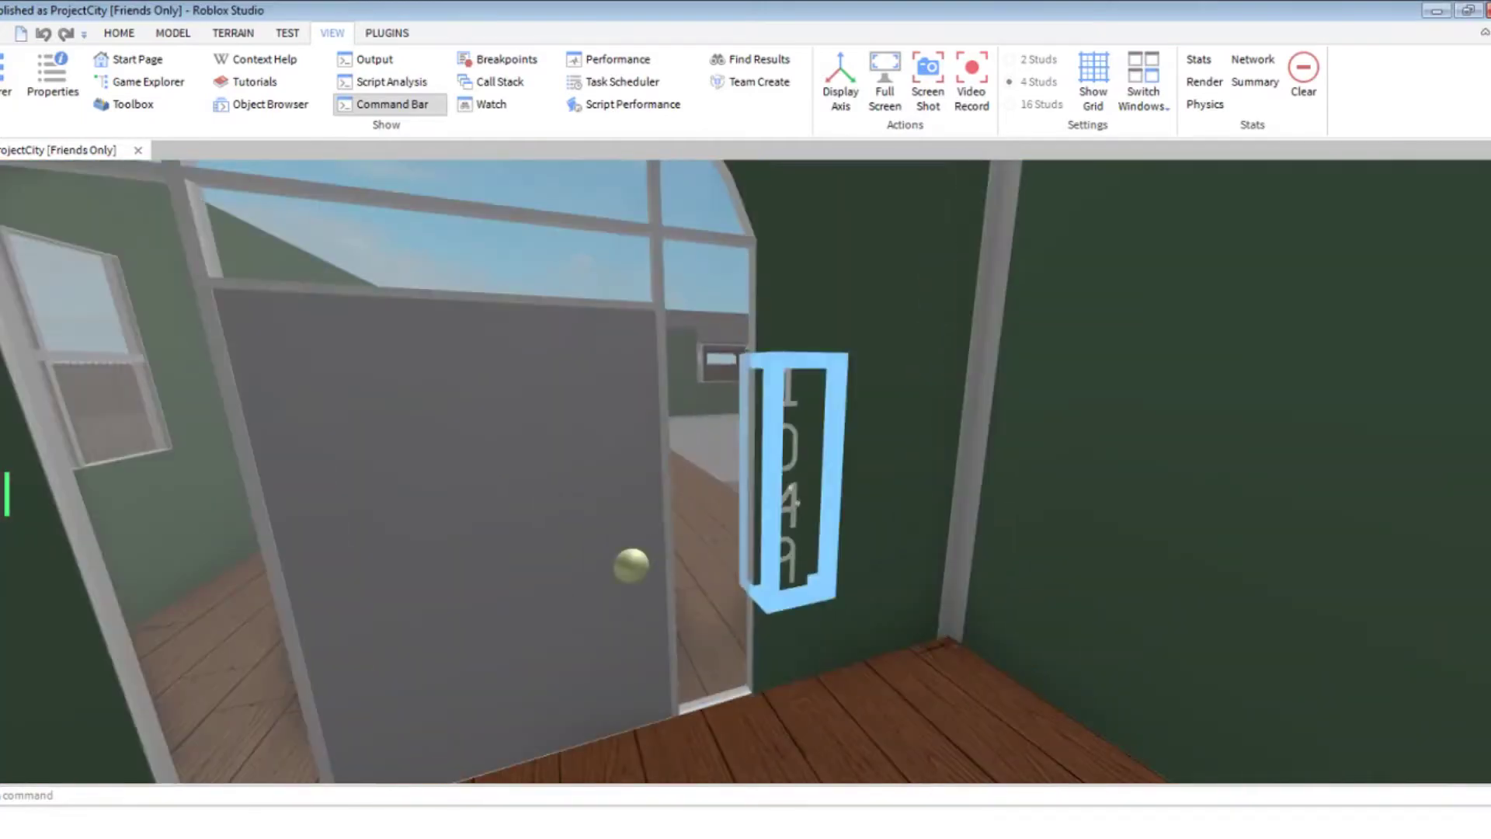
key(s)
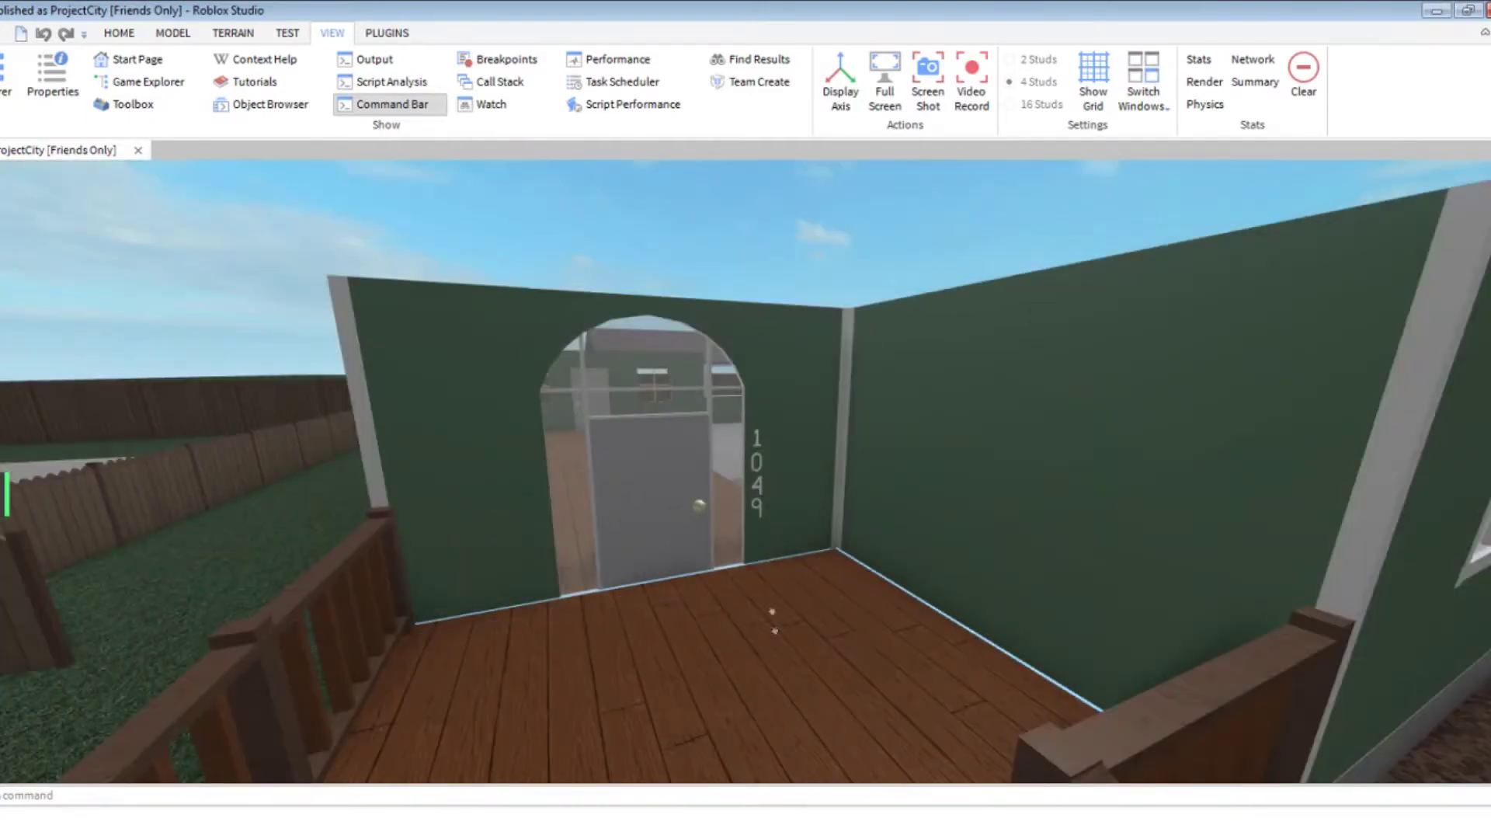
key(w)
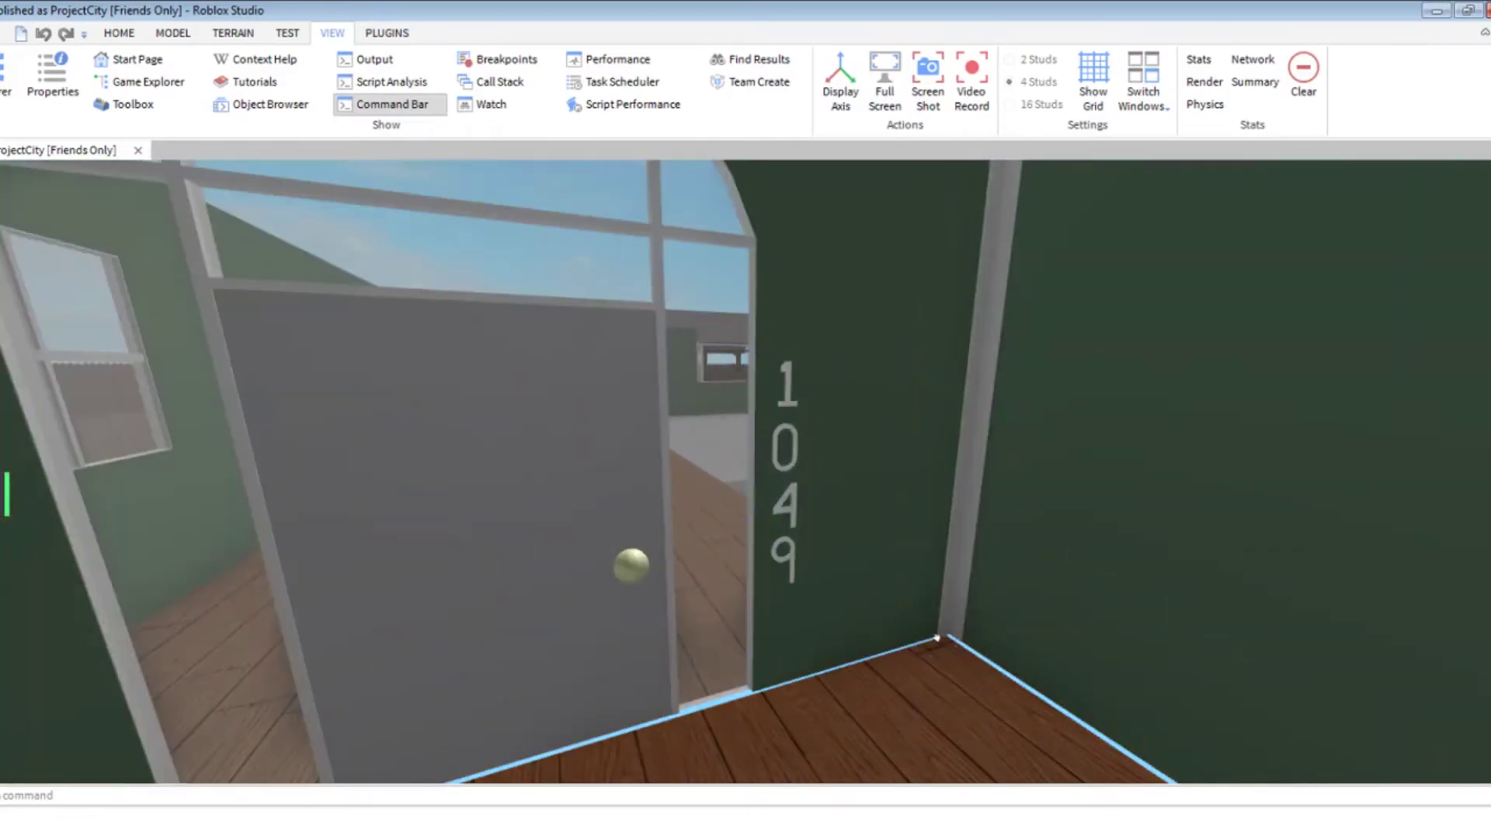
key(s)
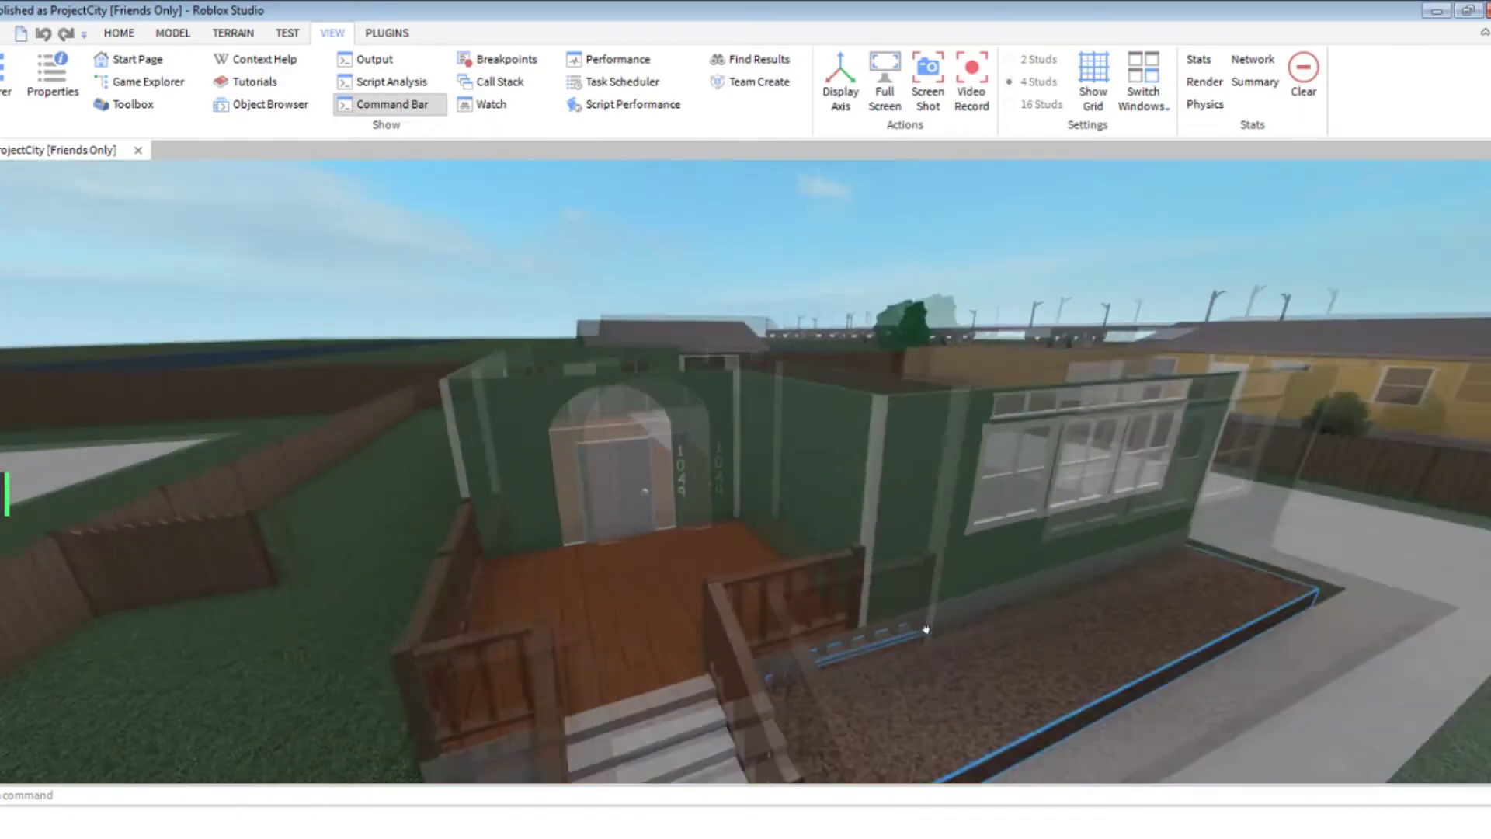
right_drag(925, 630, 936, 649)
key(w)
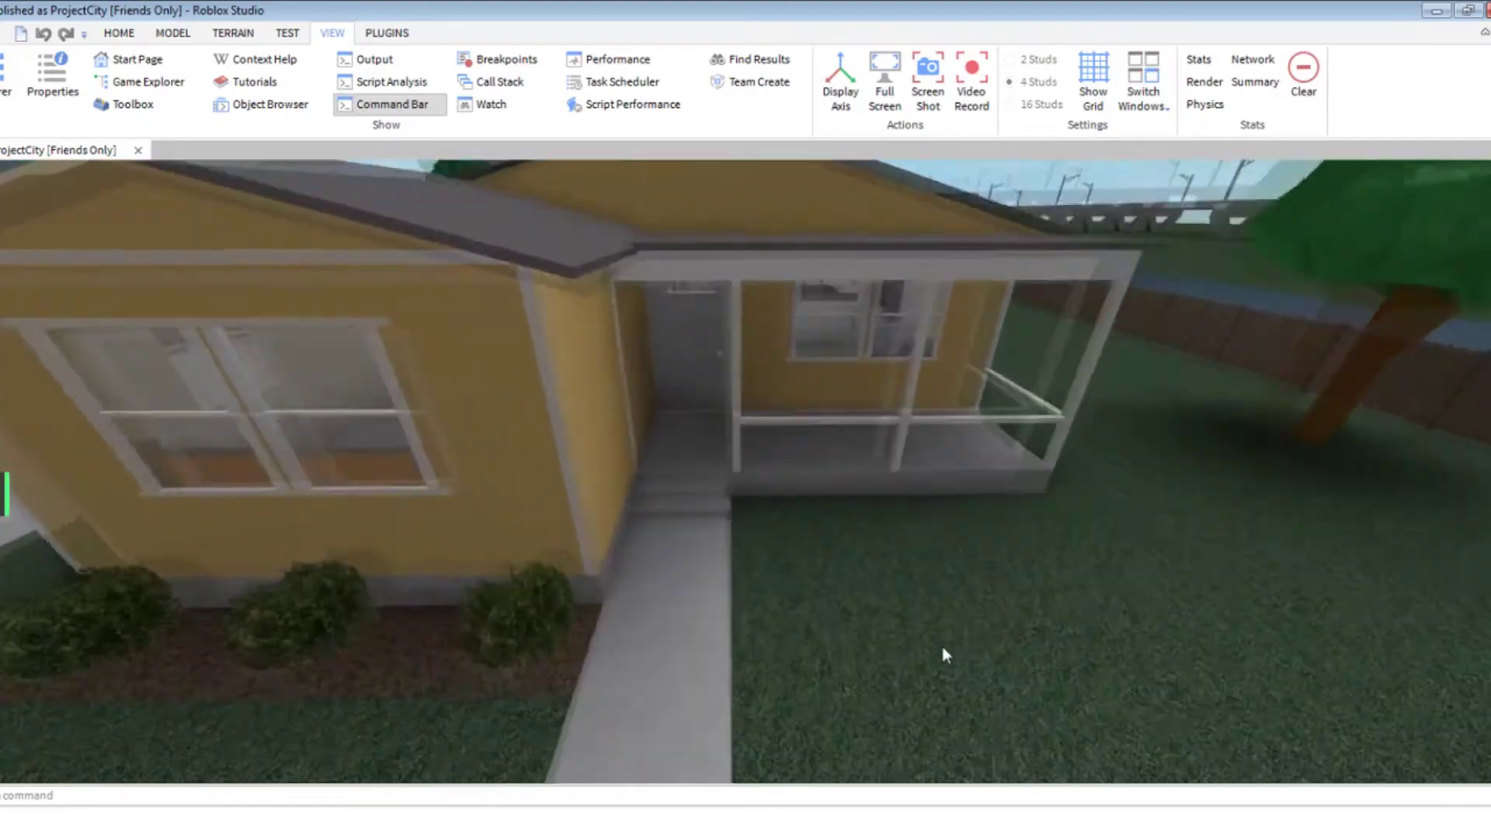
key(s)
Step: Rise over the houses and fly past them to the intersection by the brick mall
key(e)
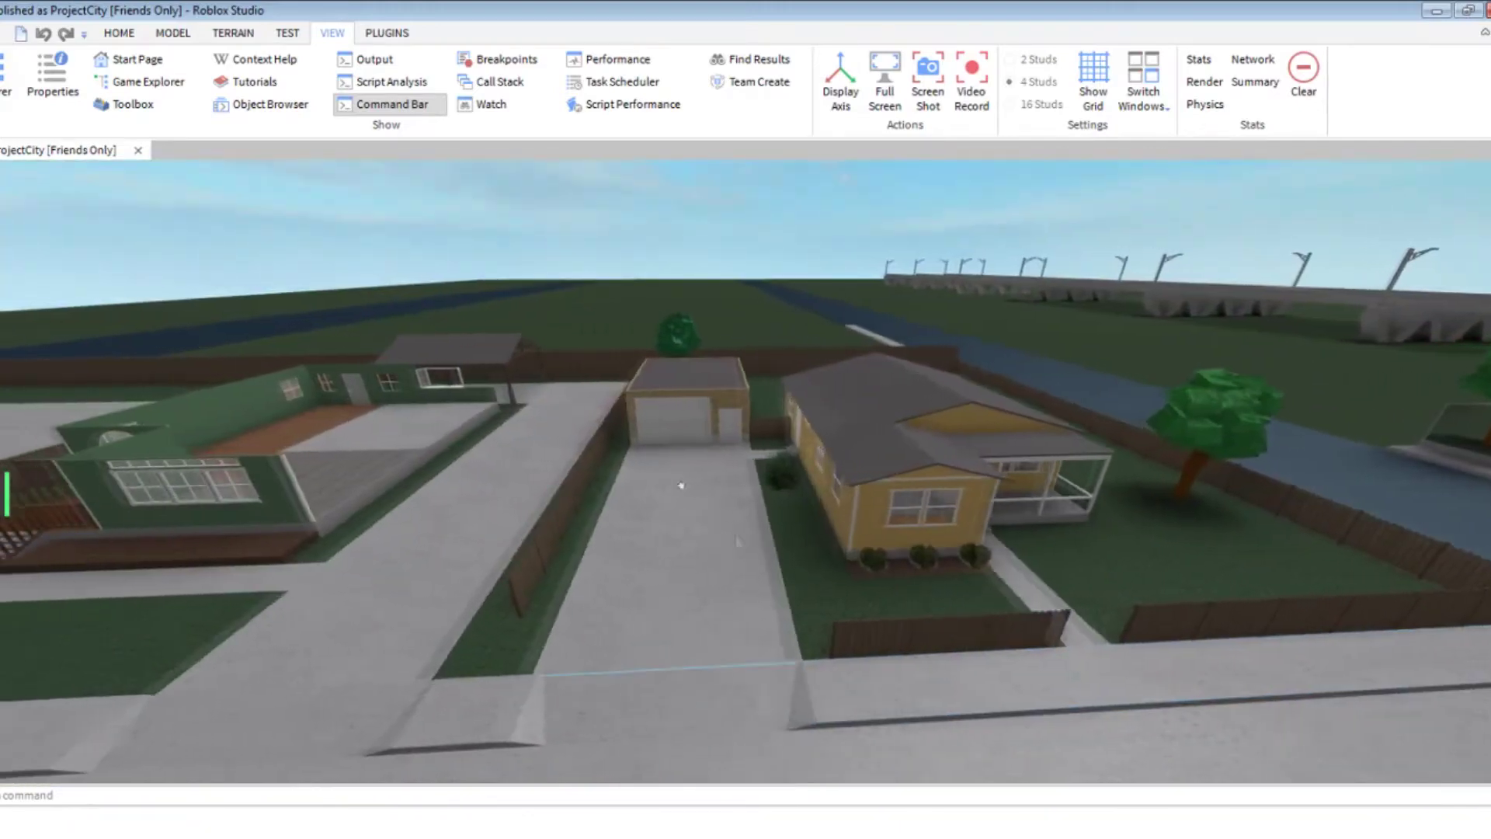
key(w)
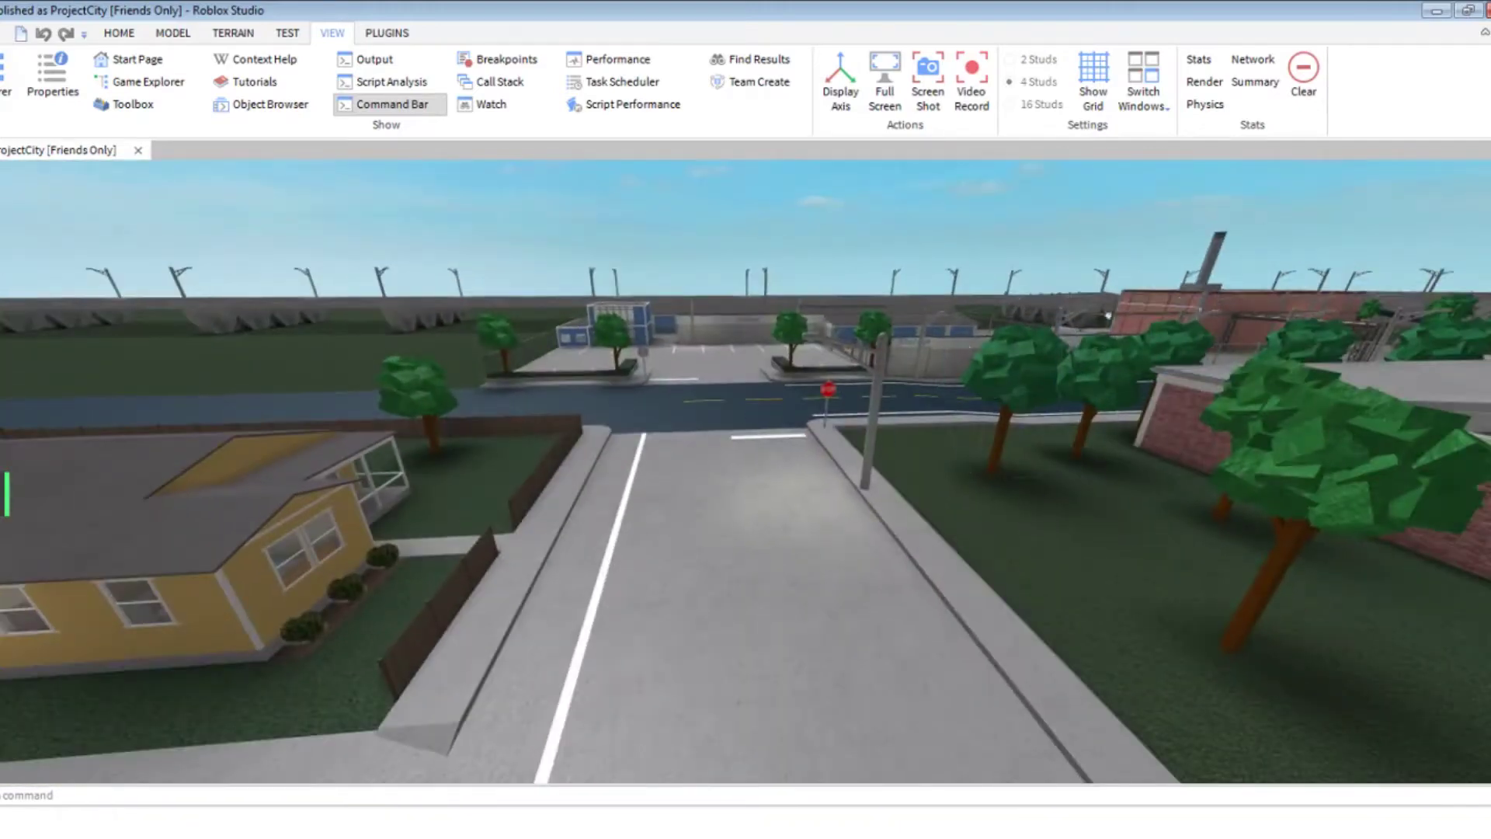
right_drag(1107, 315, 1247, 392)
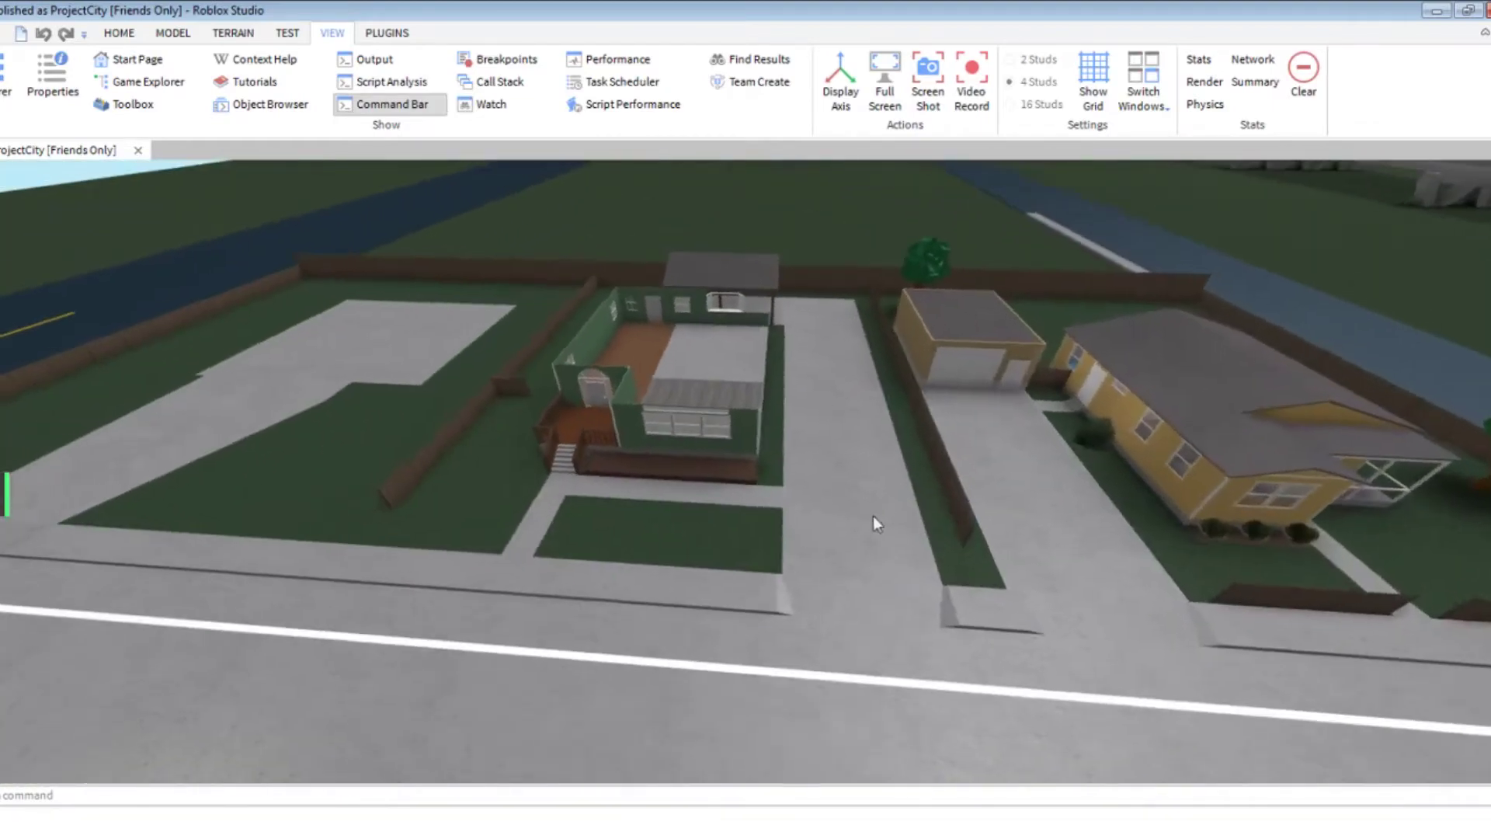
key(w)
key(s)
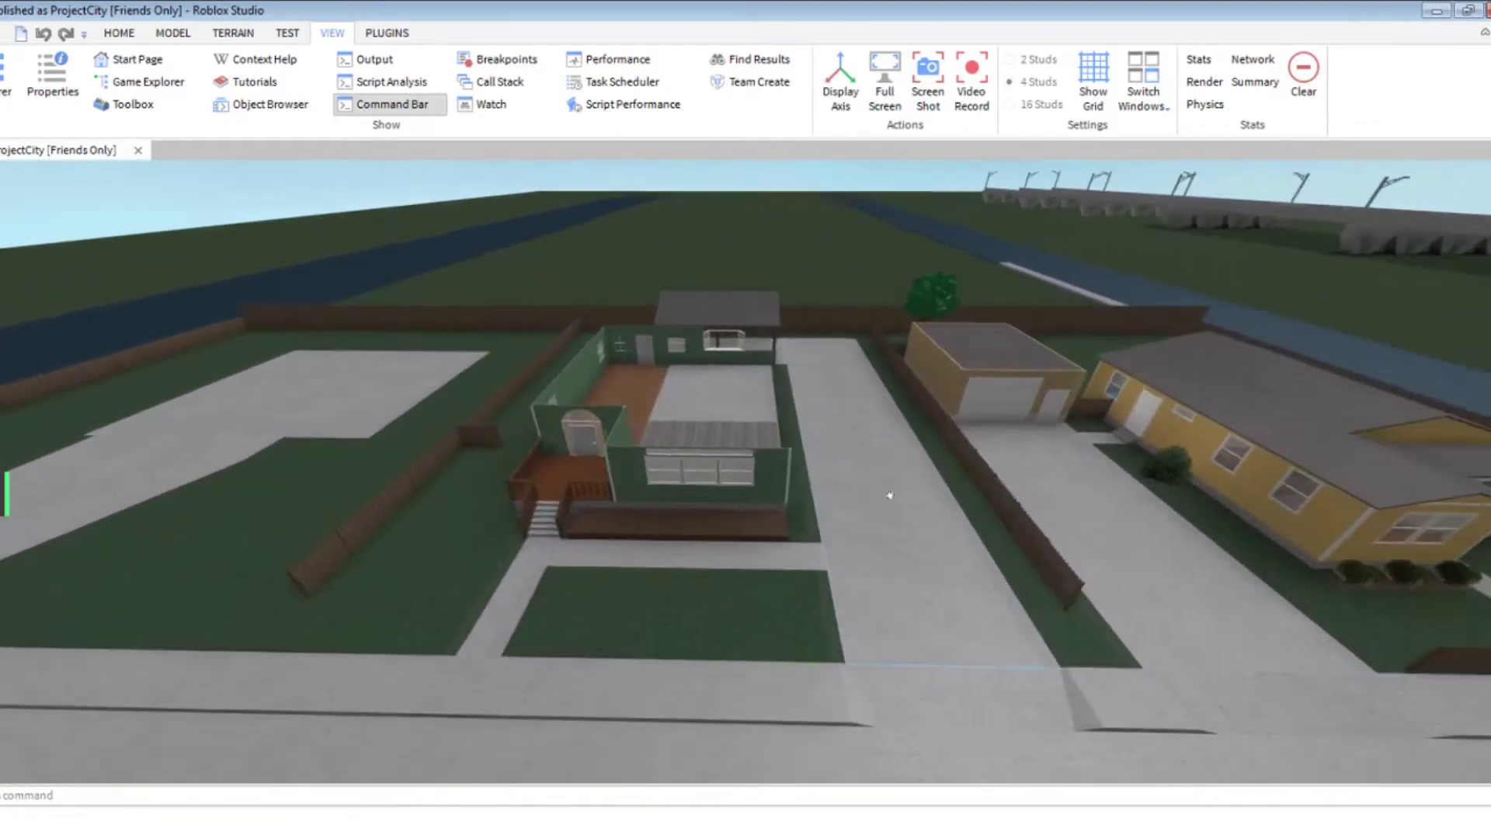
right_drag(825, 499, 888, 495)
key(w)
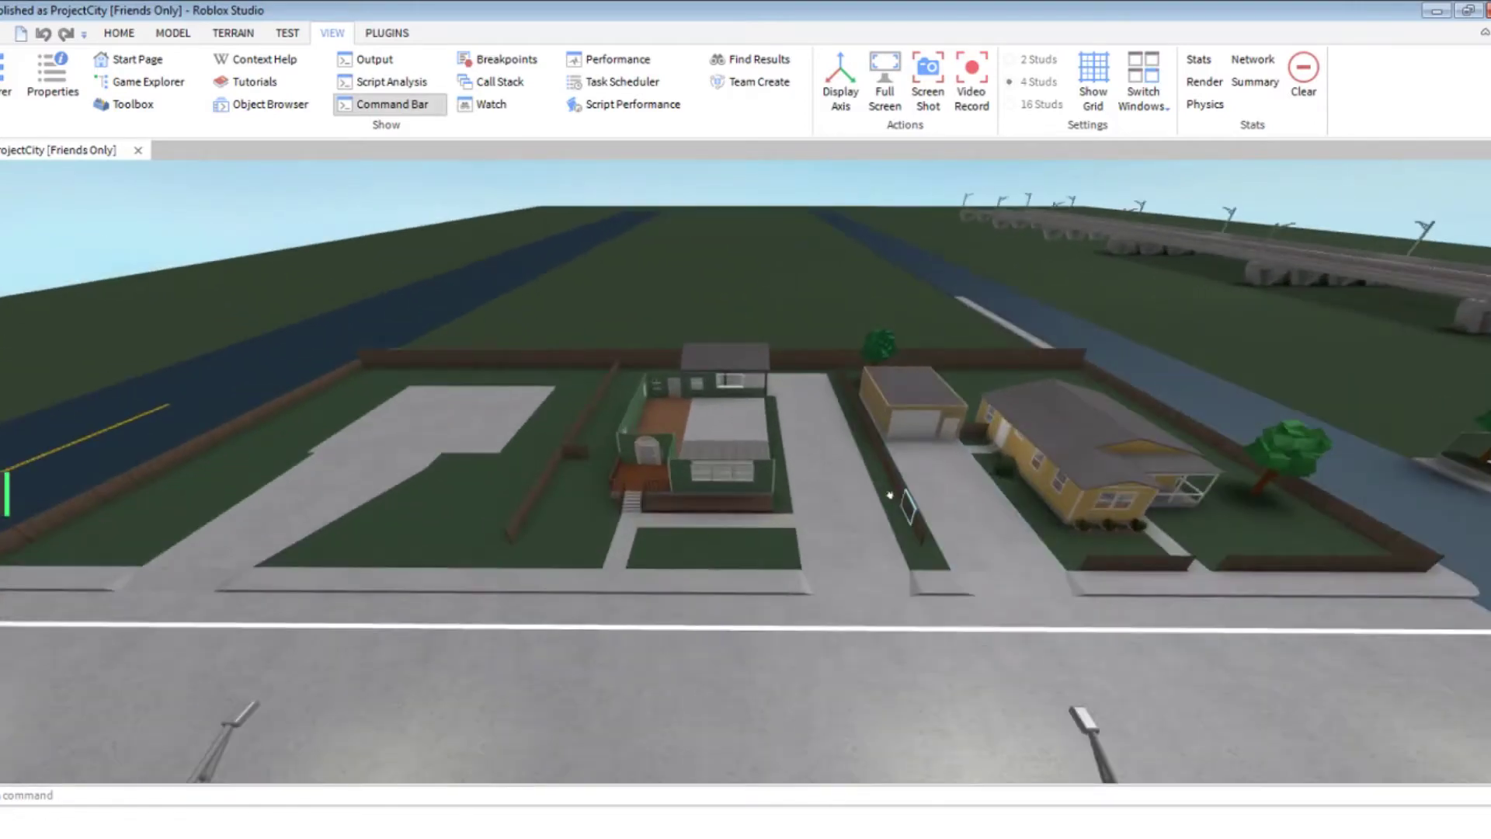
key(w)
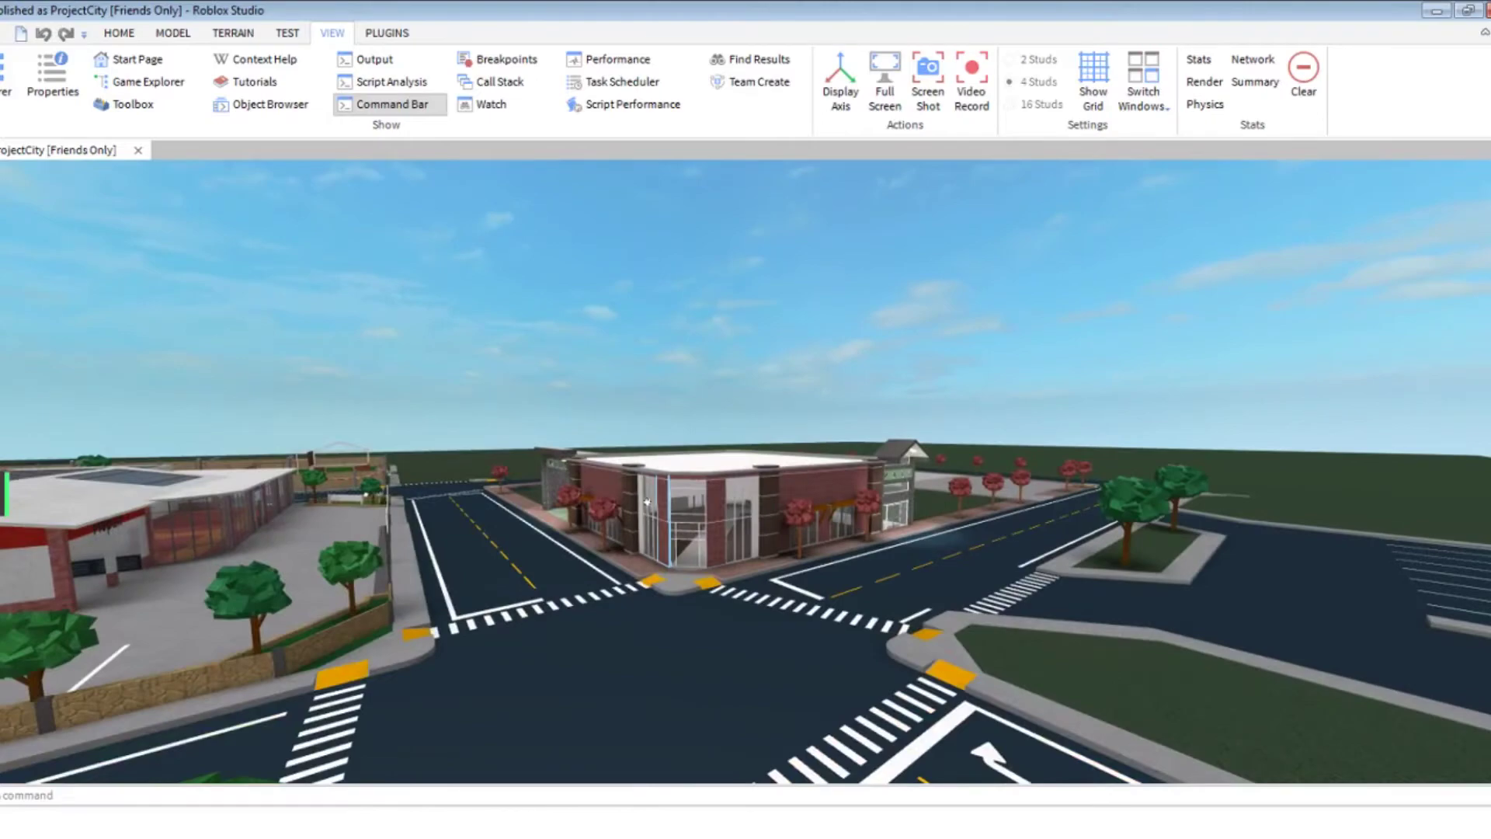
Step: Fly through the mall's glass corner into its empty interior and look around its brick walls
key(w)
right_drag(646, 501, 638, 501)
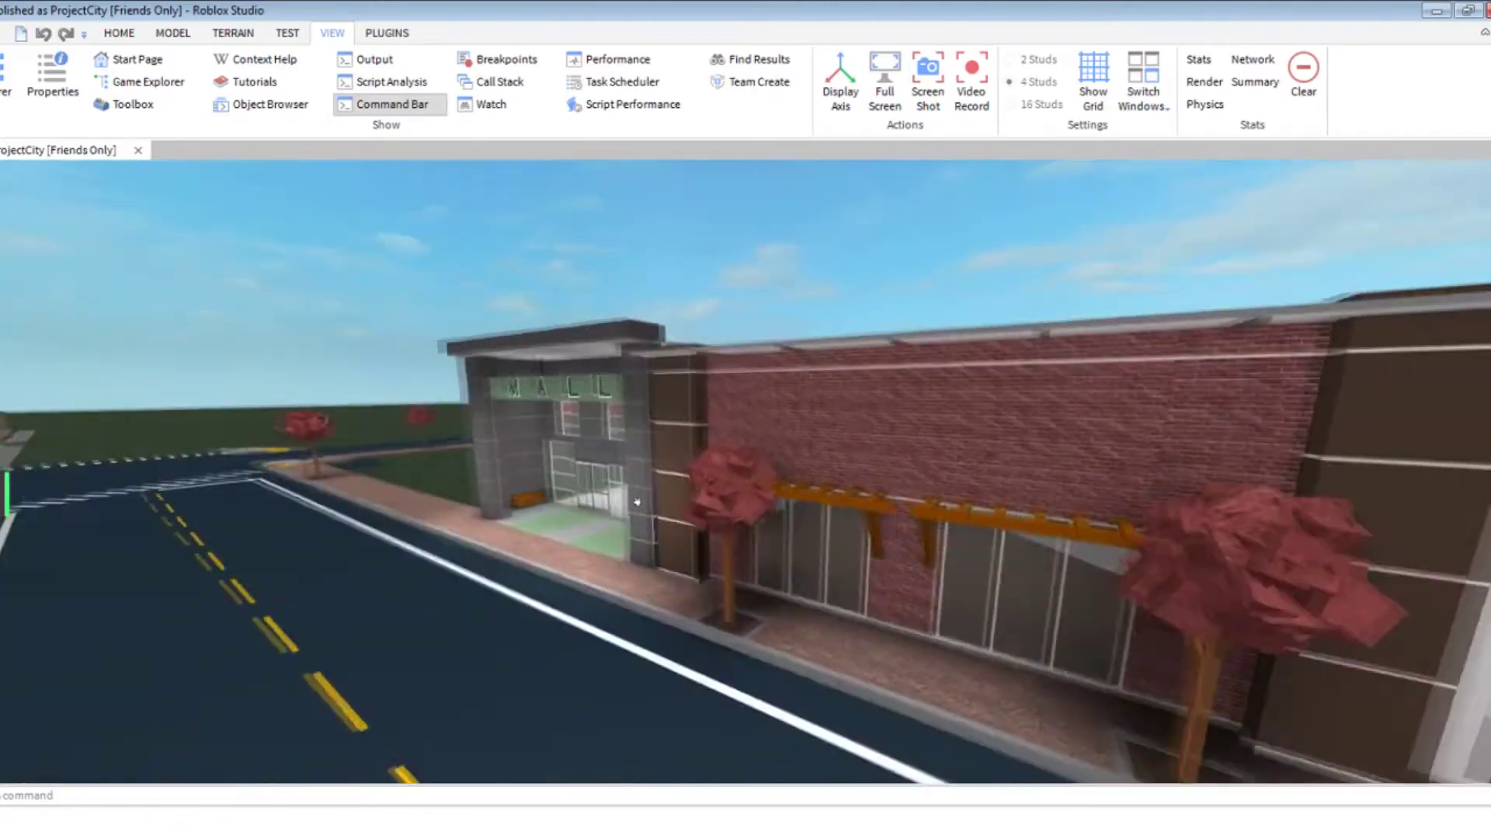
key(d)
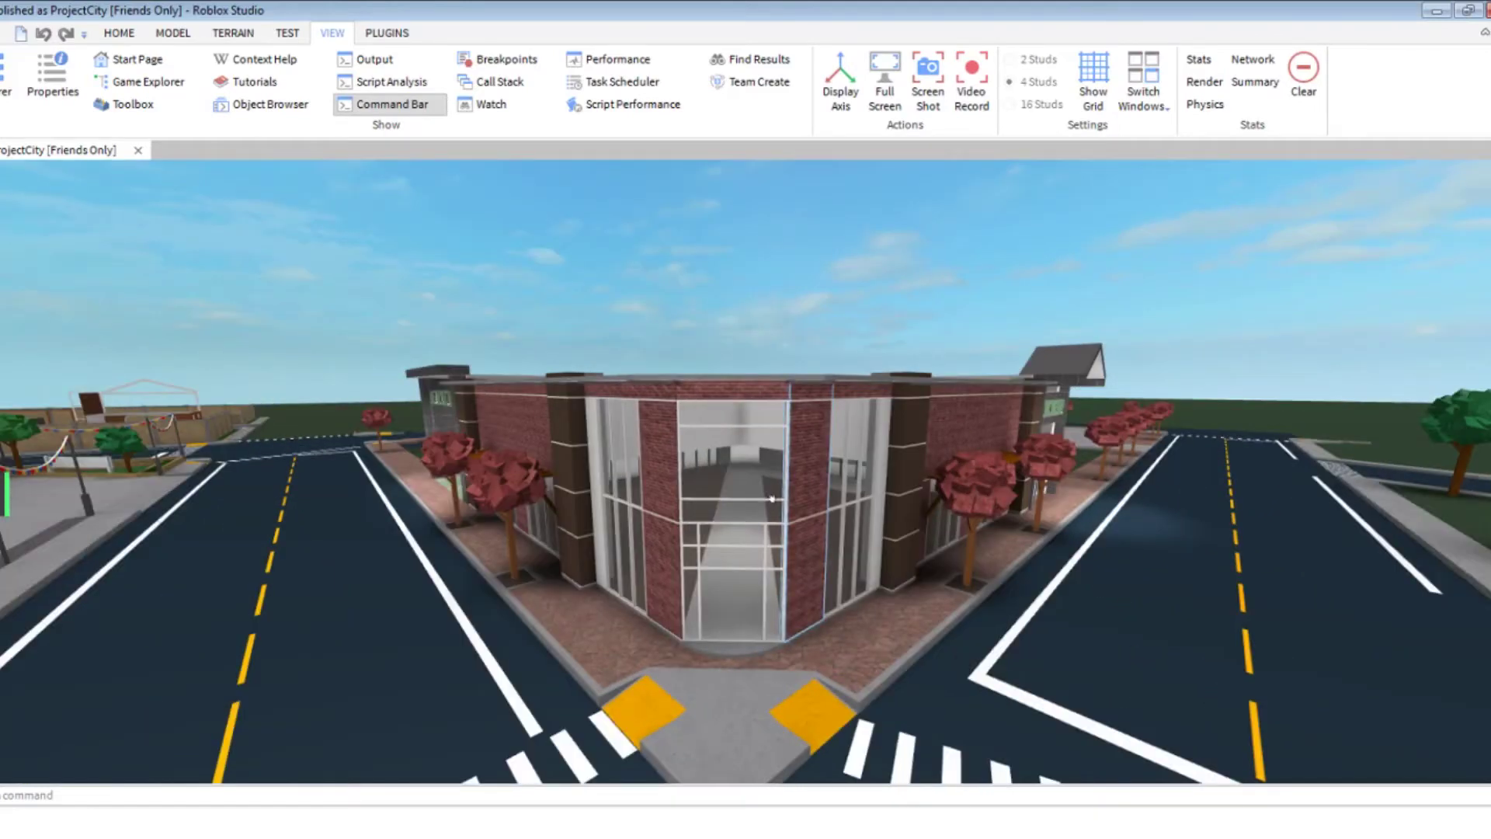
key(w)
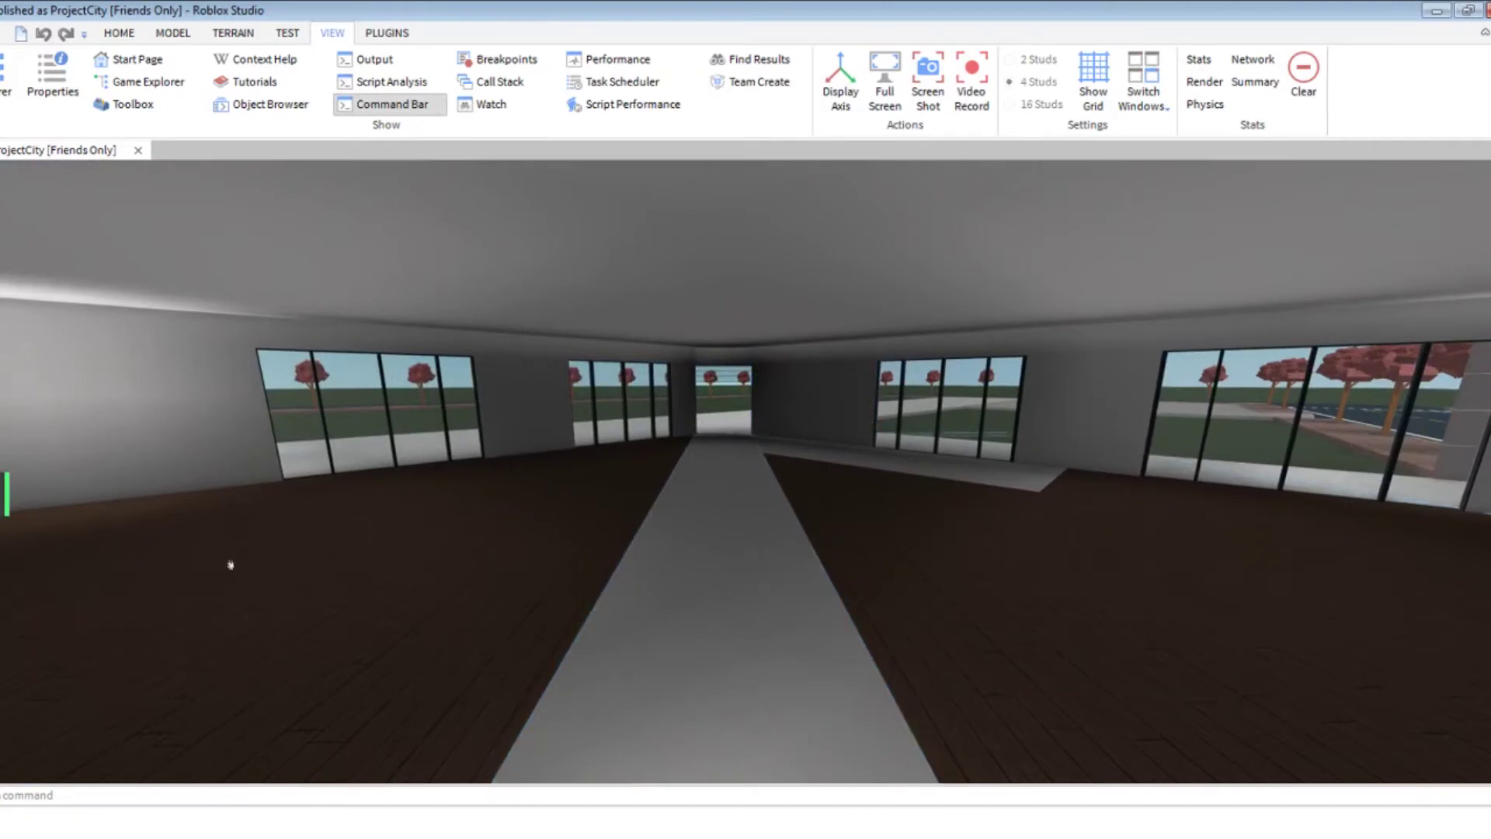
scroll(682, 517, down, 1)
right_drag(1118, 579, 1156, 580)
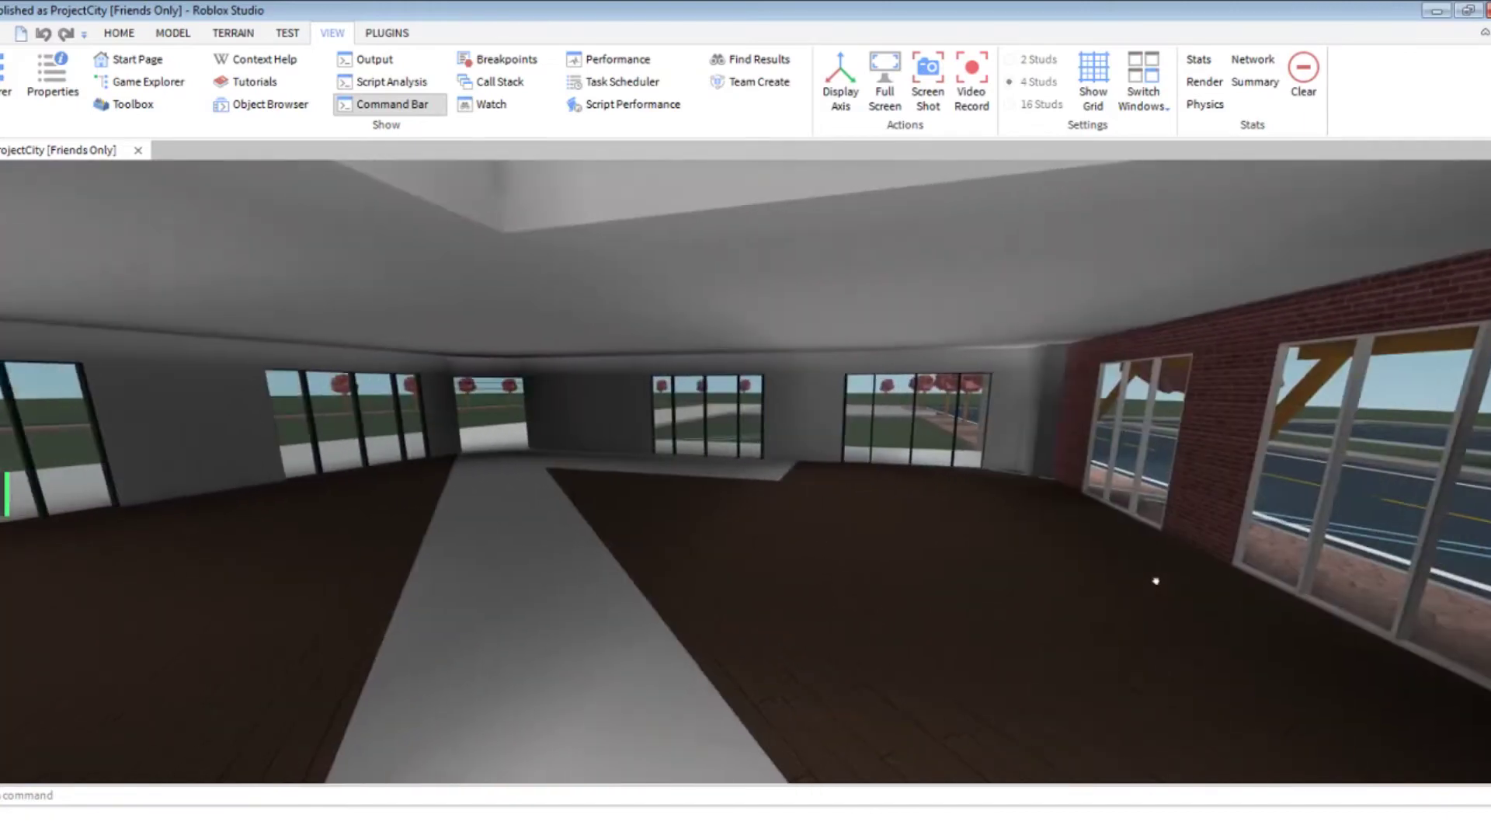
scroll(1038, 597, down, 2)
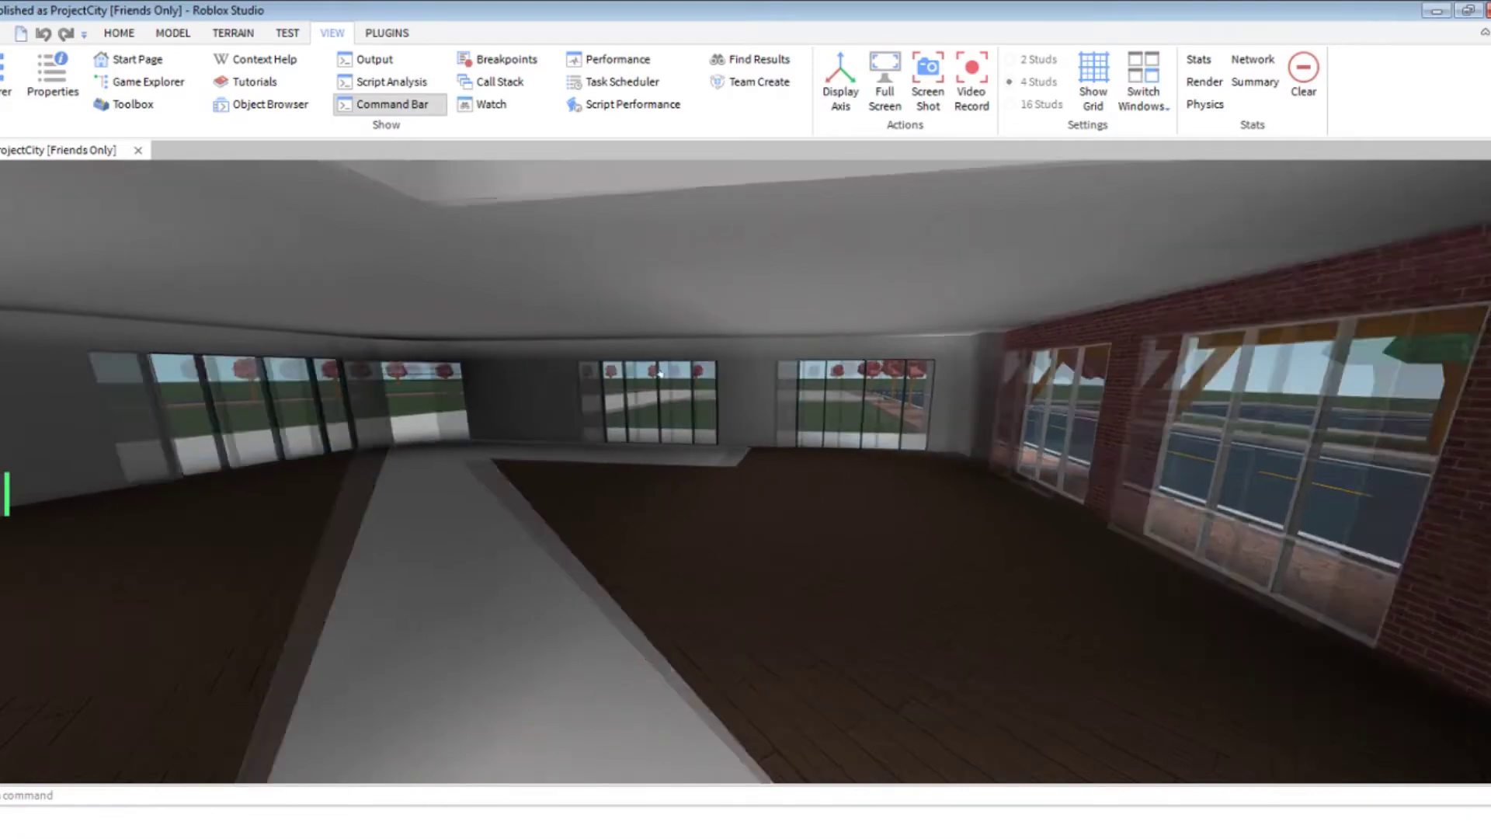
right_drag(1037, 598, 687, 493)
scroll(873, 595, up, 5)
scroll(873, 596, down, 3)
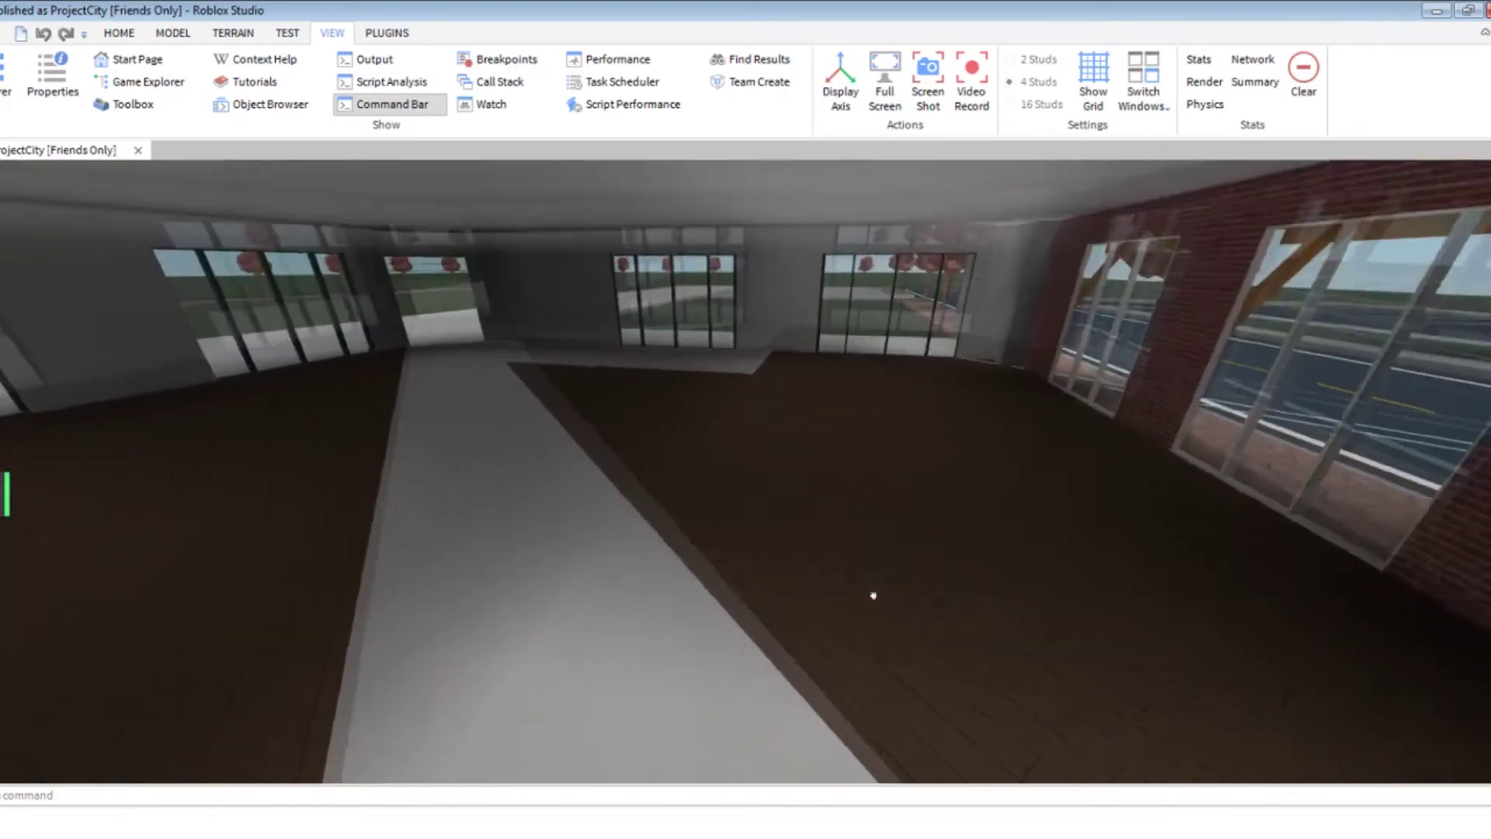
scroll(873, 595, down, 3)
scroll(873, 595, down, 3)
scroll(873, 594, down, 3)
scroll(873, 595, down, 3)
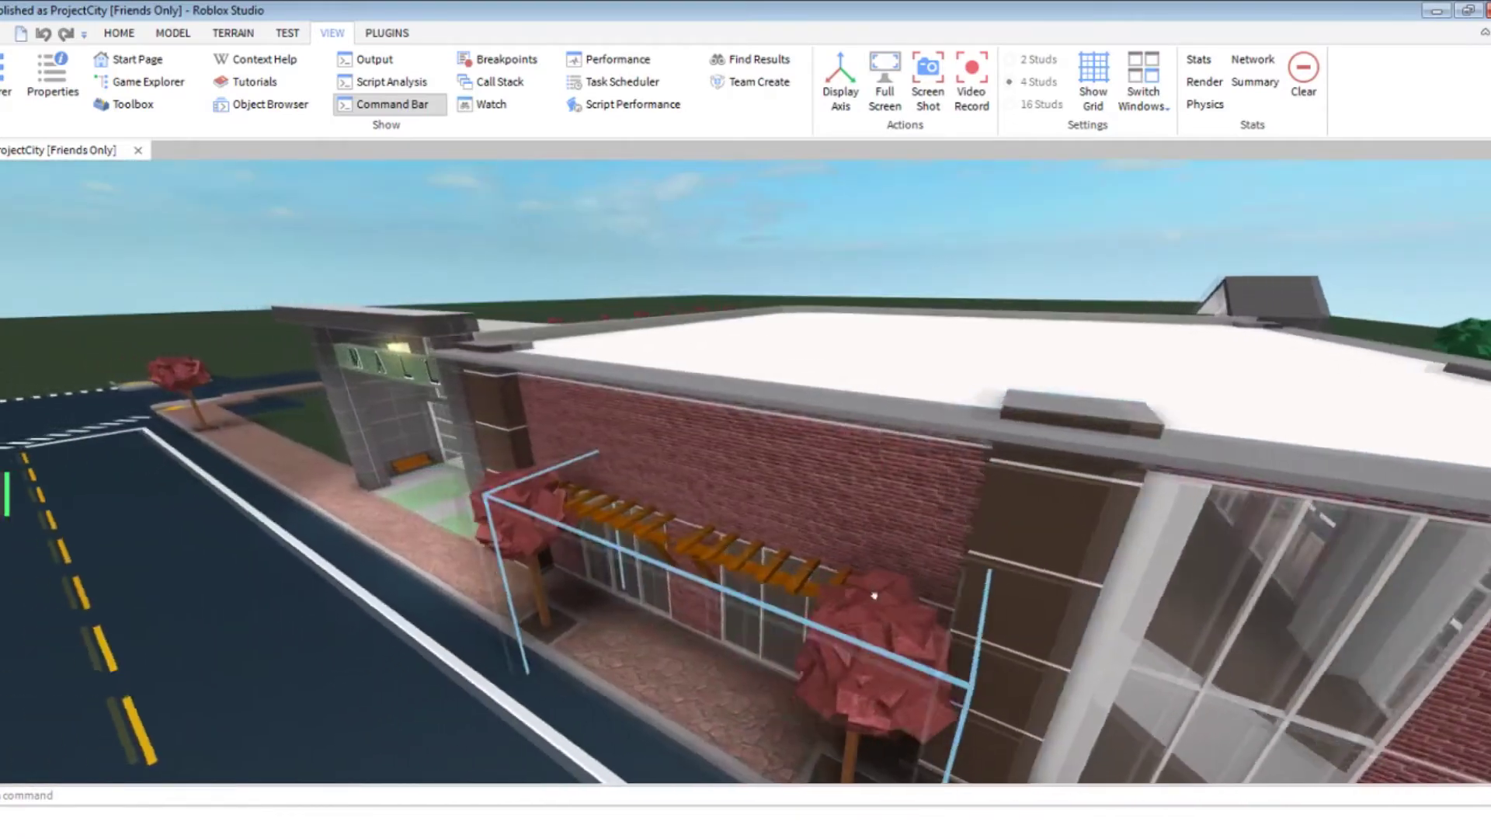
key(a)
scroll(952, 605, up, 1)
Step: Move into the MALL entrance to face its glass doors, then turn toward the wood-panelled wall
right_drag(952, 605, 954, 610)
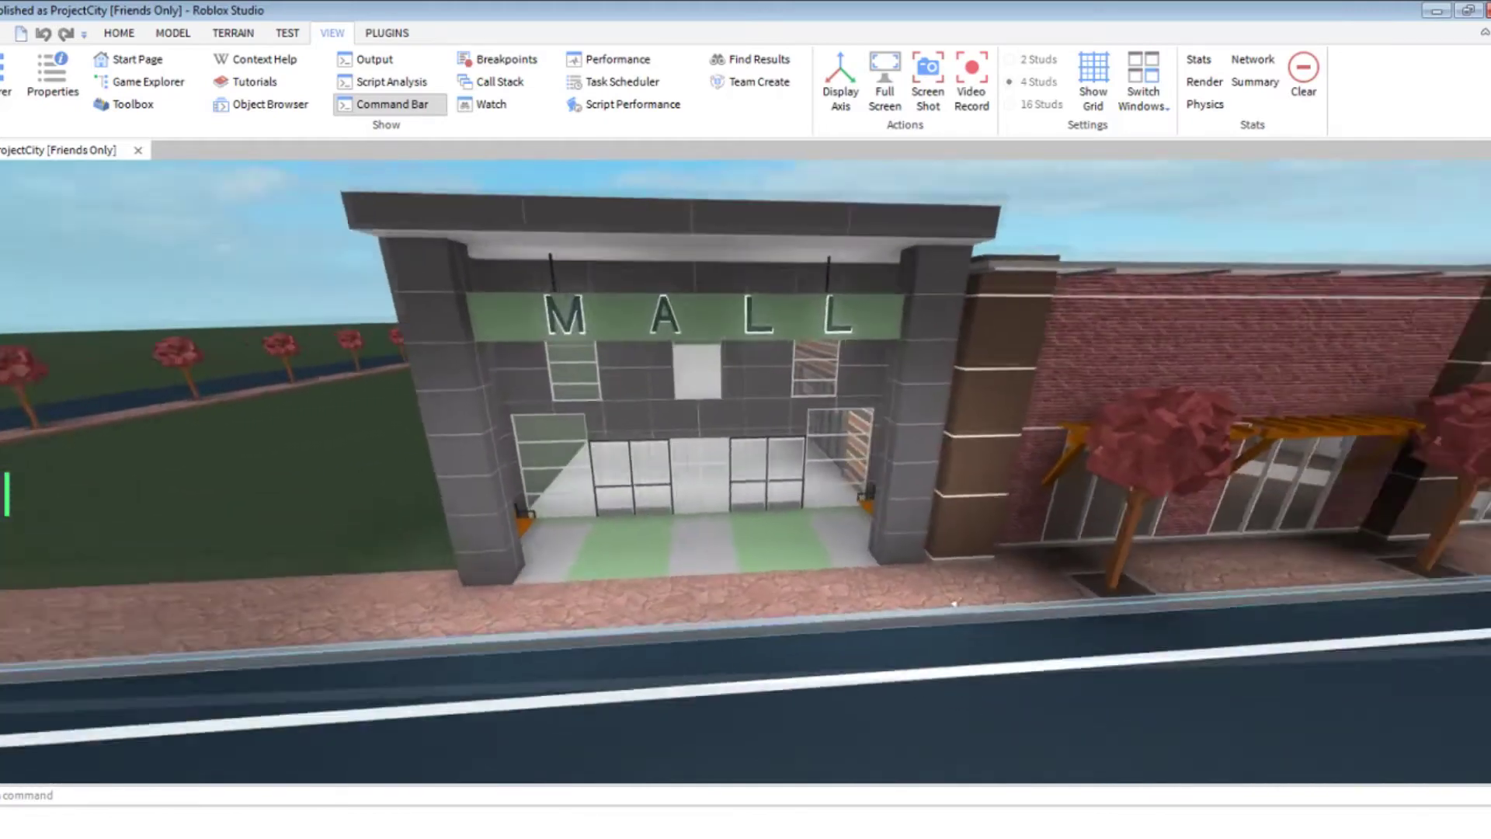
scroll(954, 611, up, 2)
scroll(954, 610, up, 2)
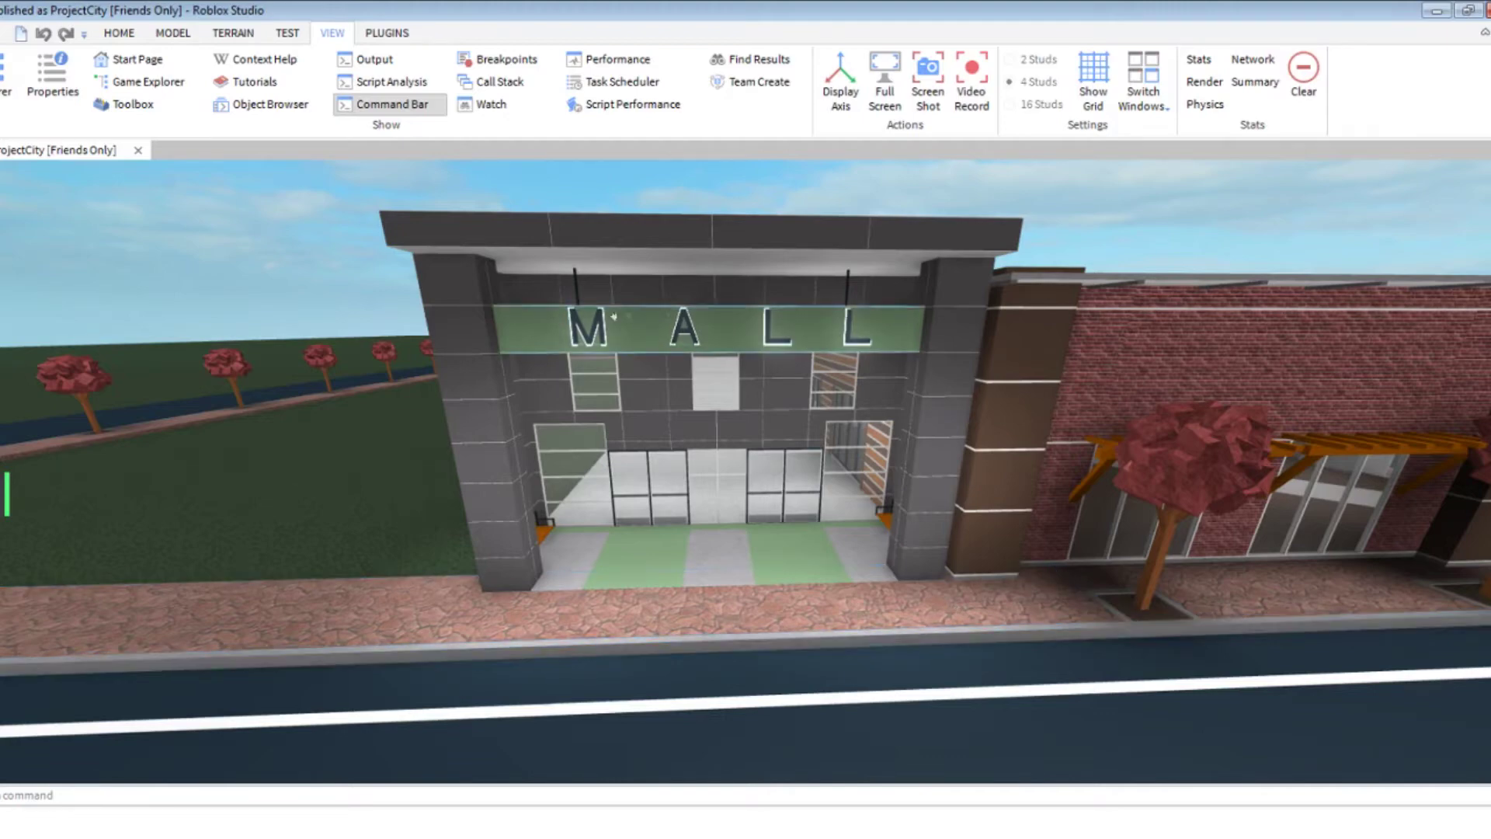
scroll(844, 417, up, 2)
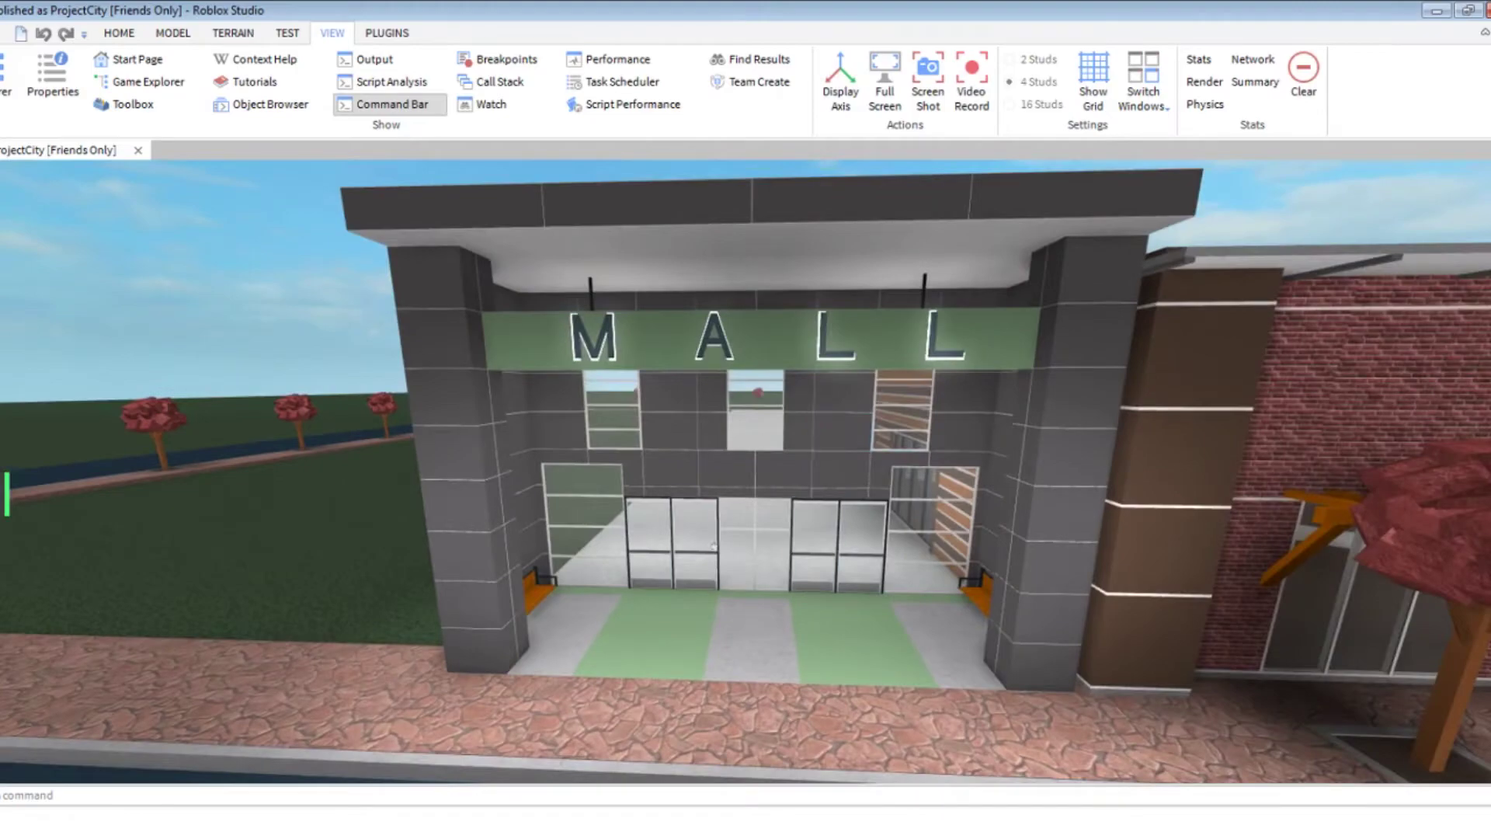
scroll(649, 615, up, 5)
scroll(650, 614, up, 3)
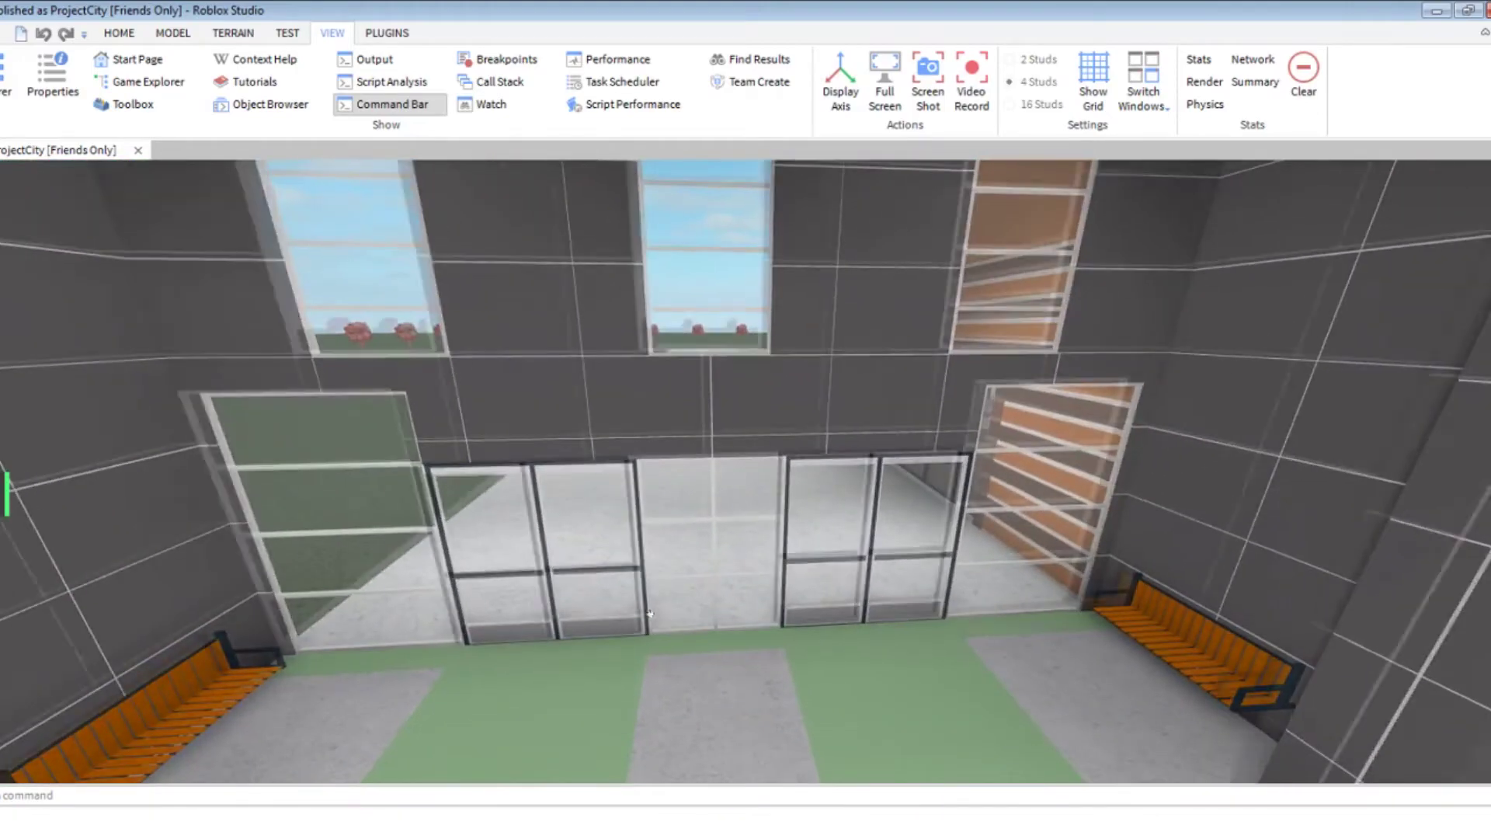
right_drag(648, 614, 723, 593)
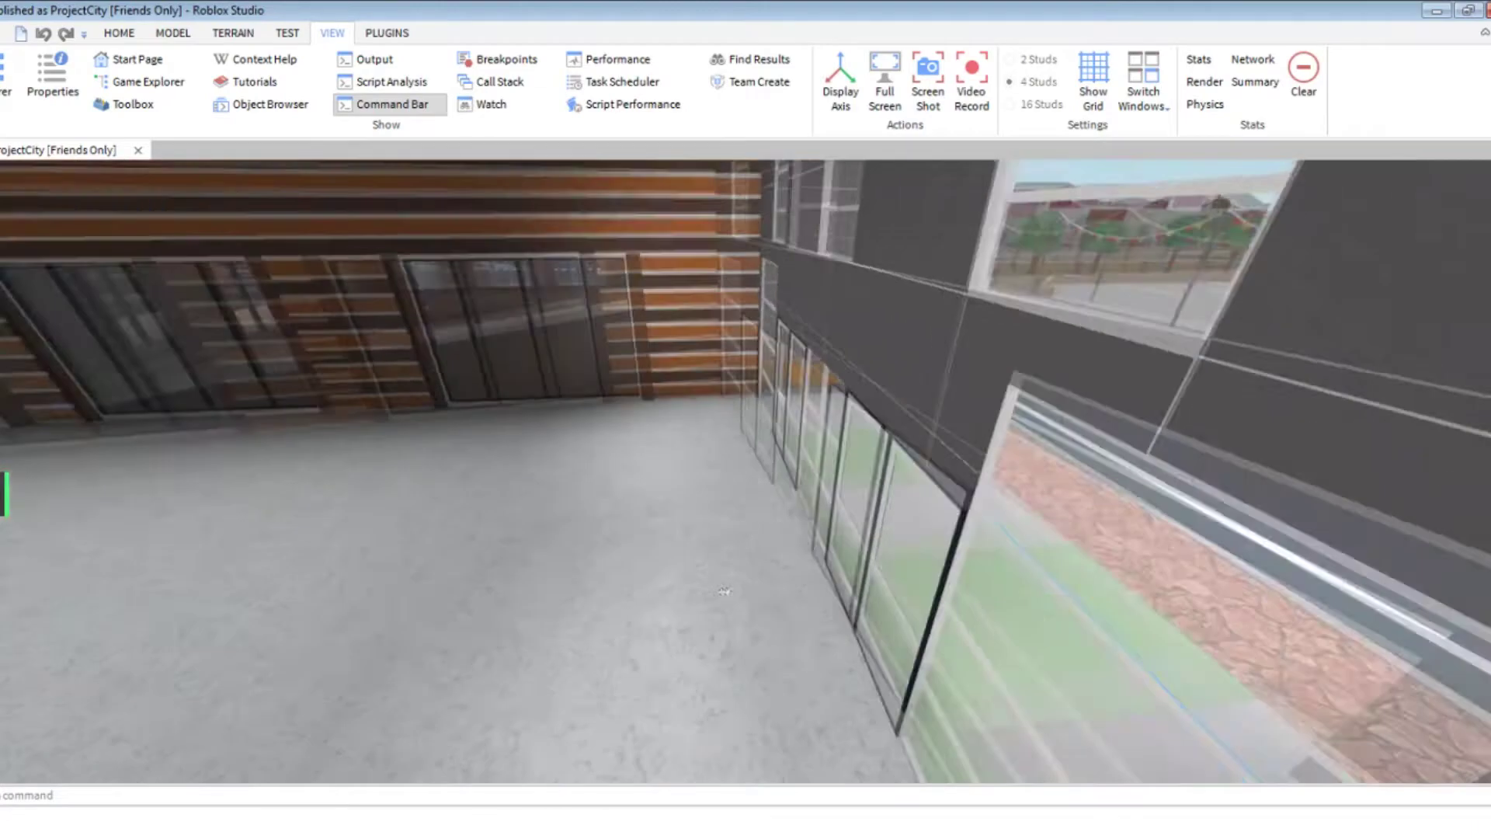
scroll(724, 590, down, 5)
right_drag(724, 590, 926, 731)
scroll(720, 591, up, 5)
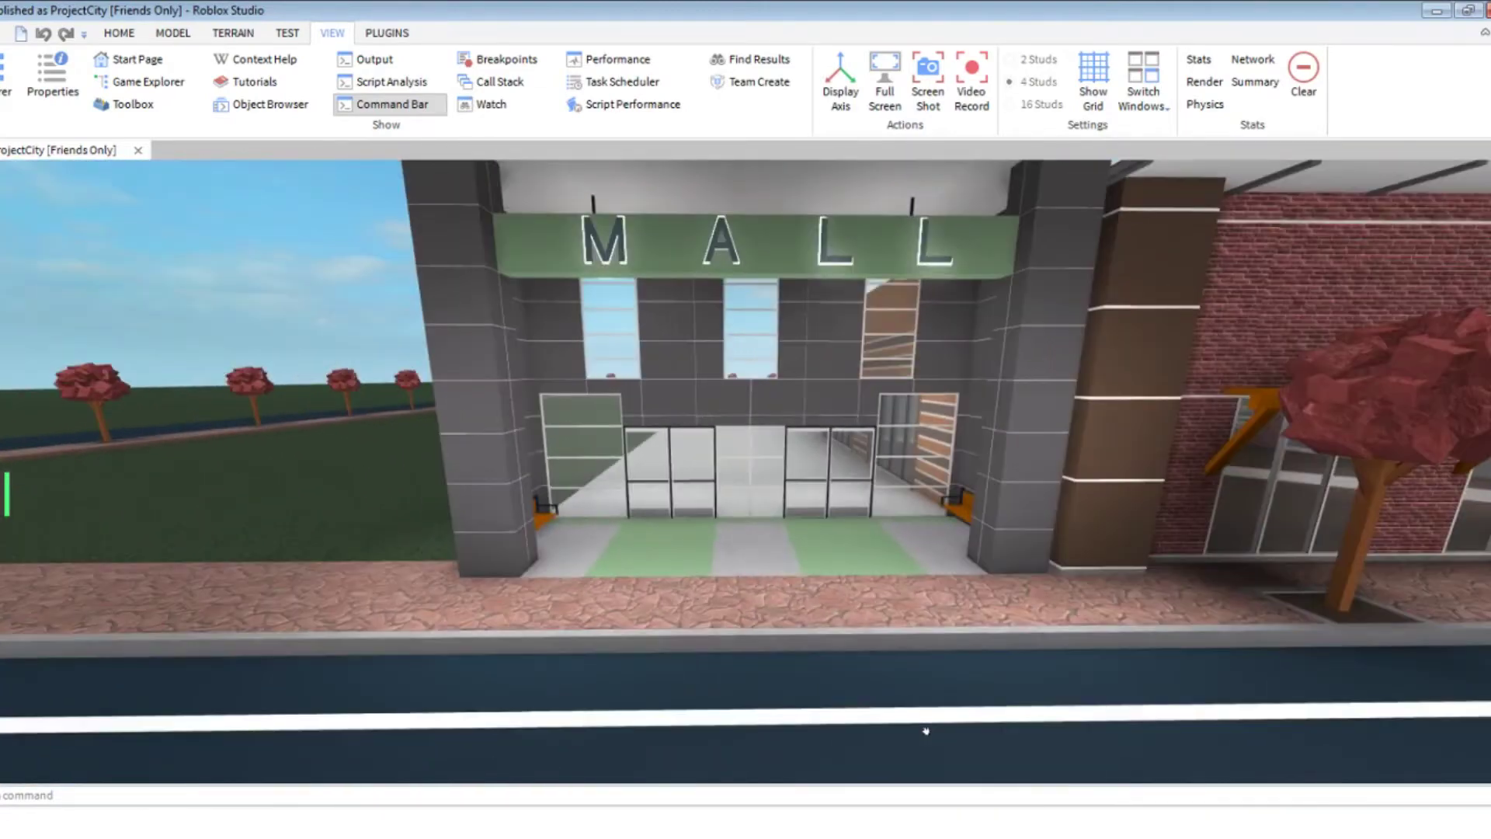
scroll(925, 730, up, 5)
right_drag(925, 731, 925, 730)
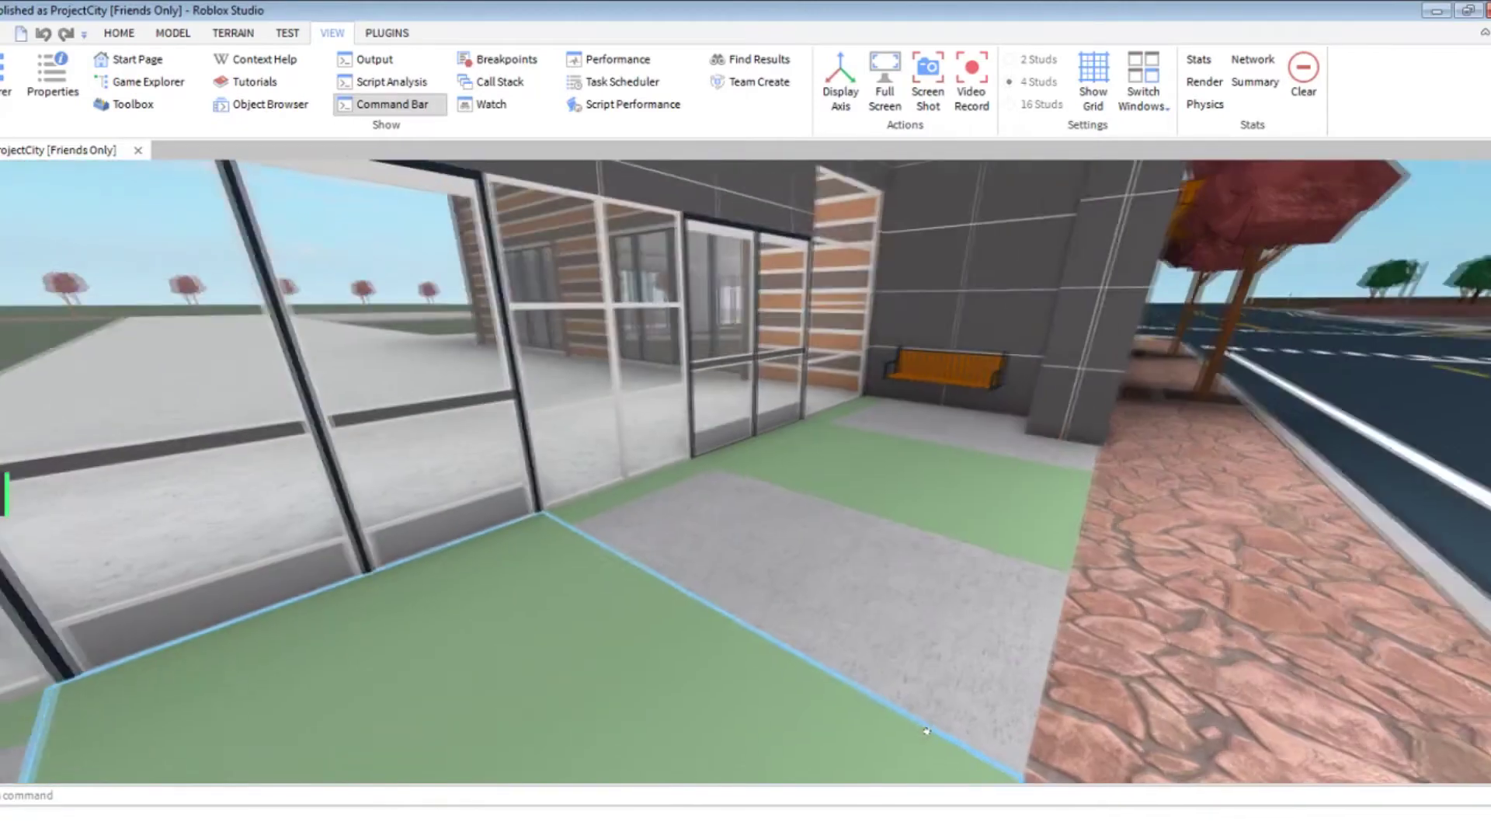
scroll(925, 730, up, 5)
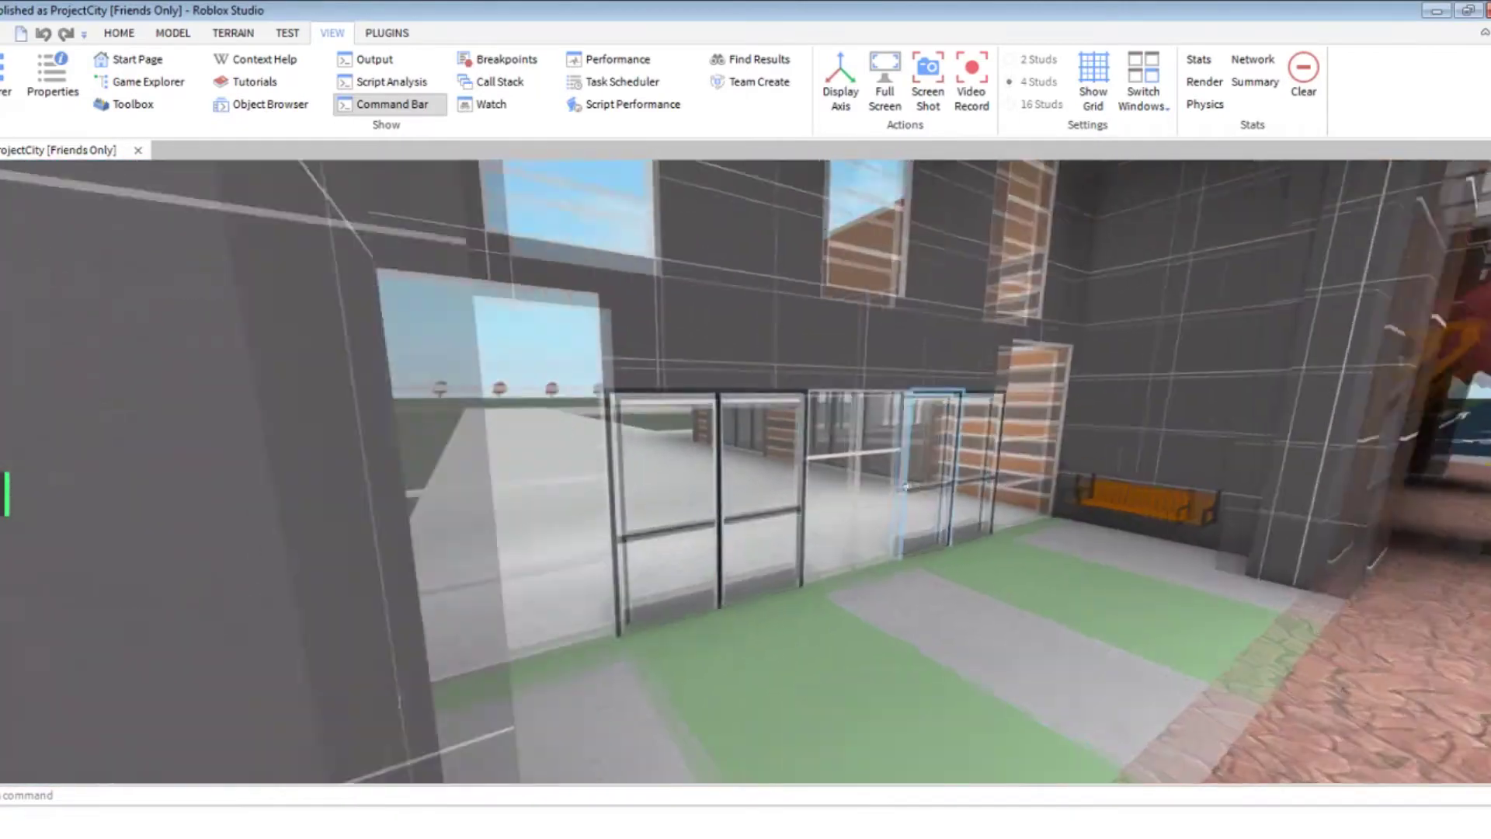
right_drag(925, 731, 905, 488)
scroll(905, 489, down, 5)
scroll(904, 488, down, 5)
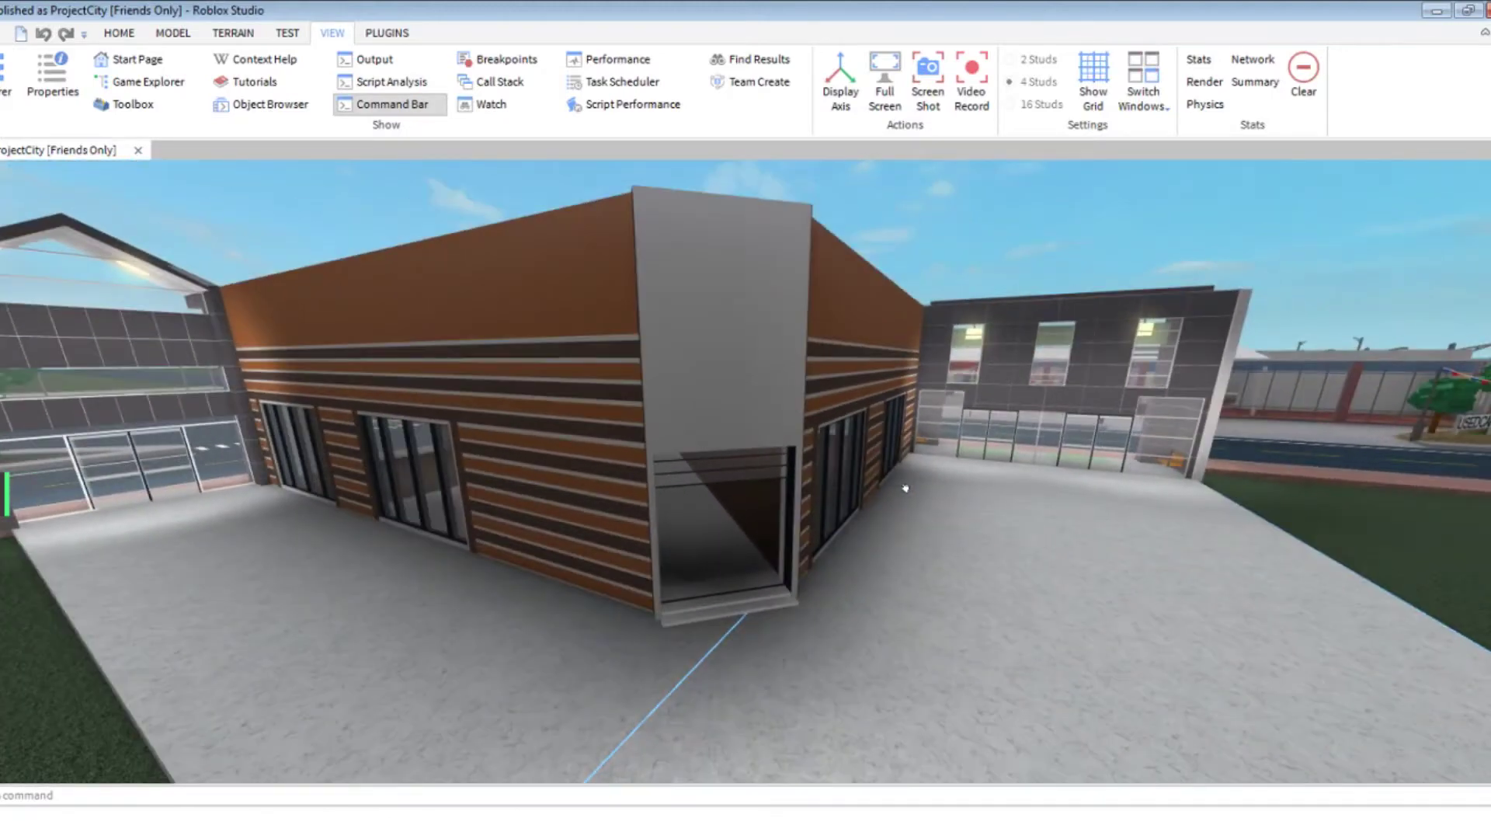
scroll(896, 489, down, 4)
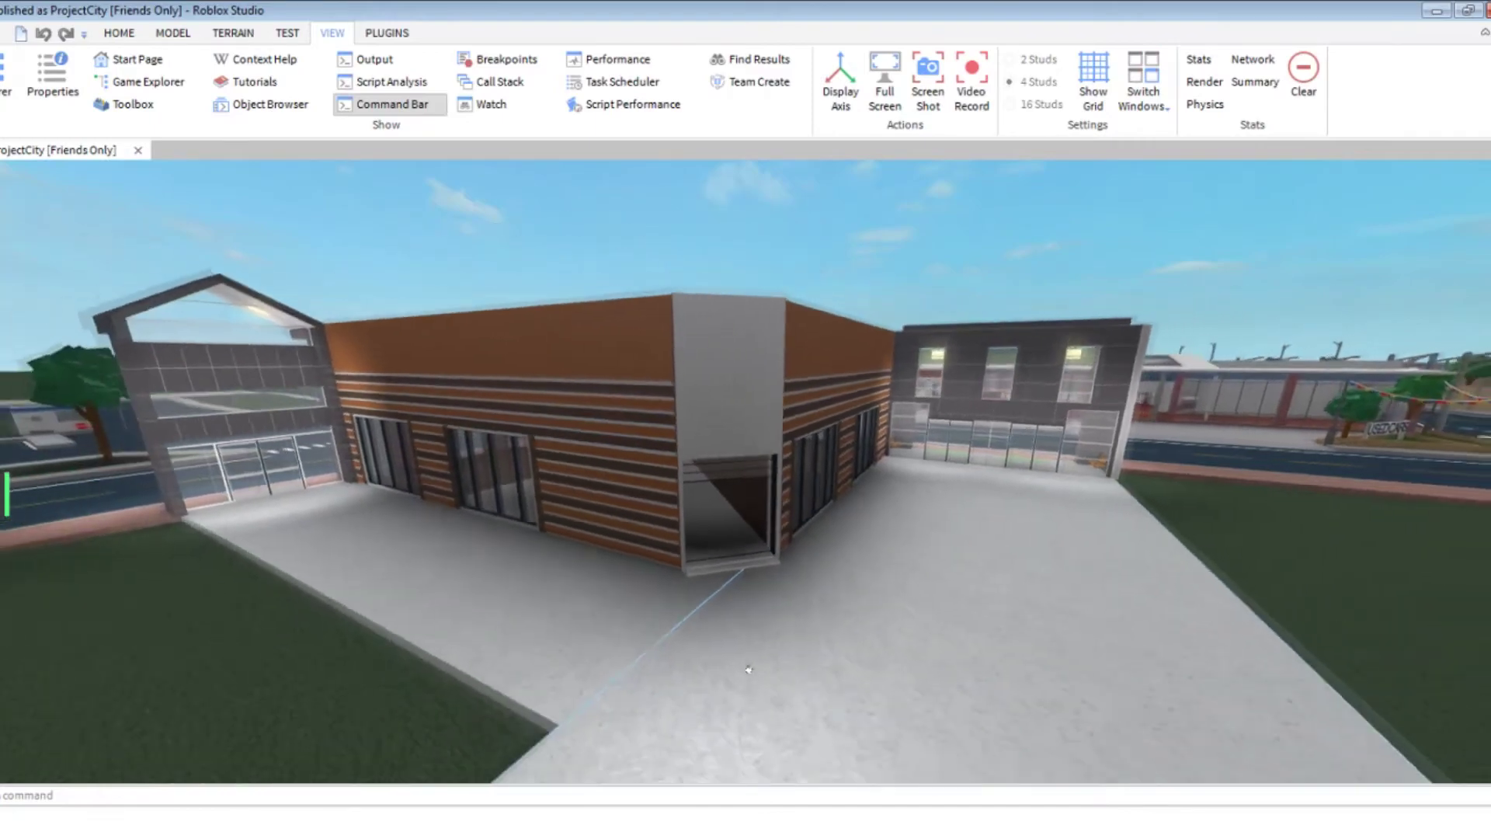
Step: Orbit the MALL storefront, then fly over the empty paved lot toward the tree-lined road
right_drag(748, 669, 791, 638)
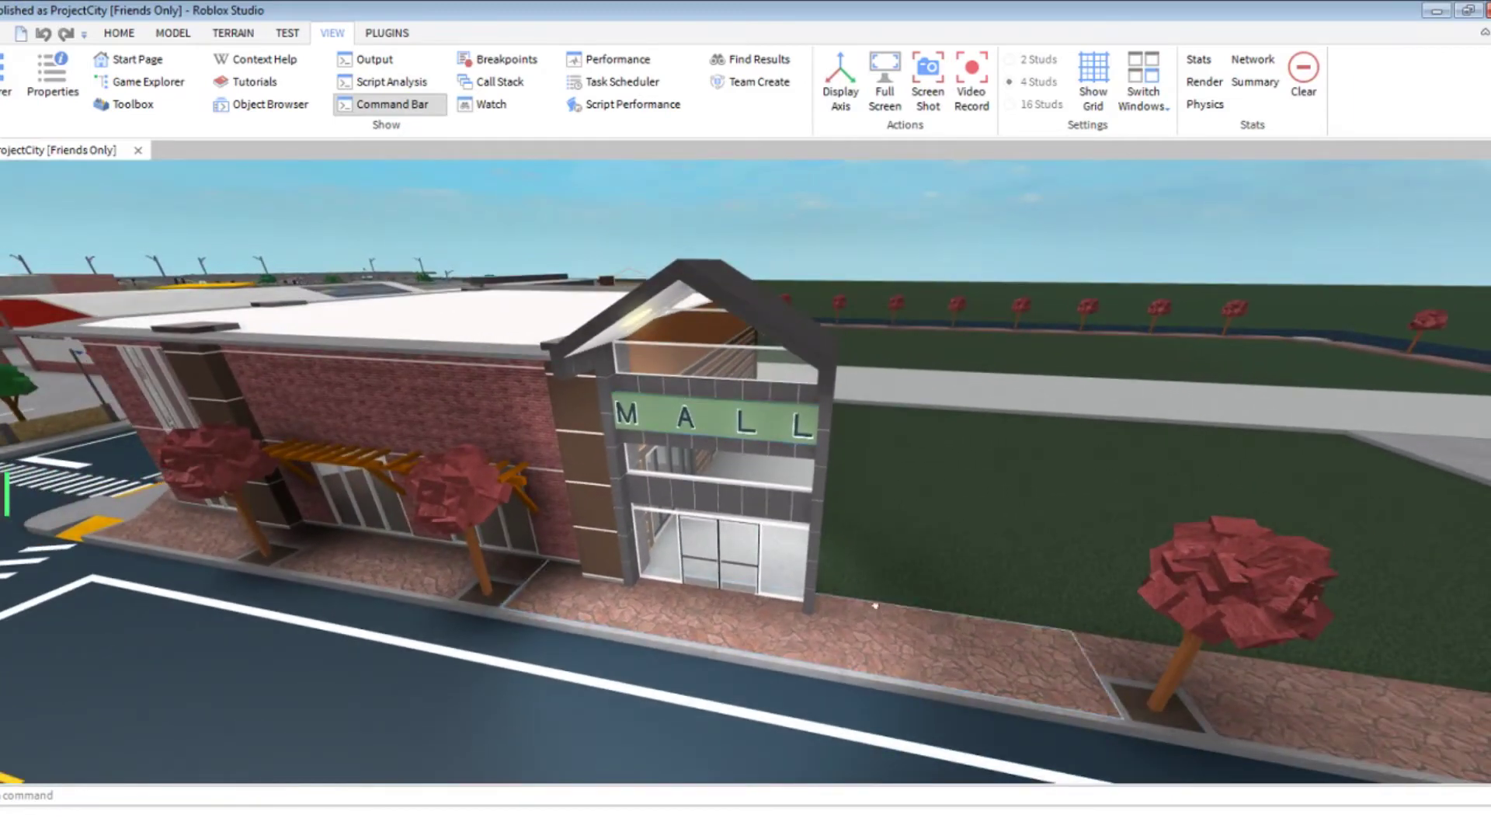
scroll(839, 559, up, 2)
scroll(722, 384, up, 2)
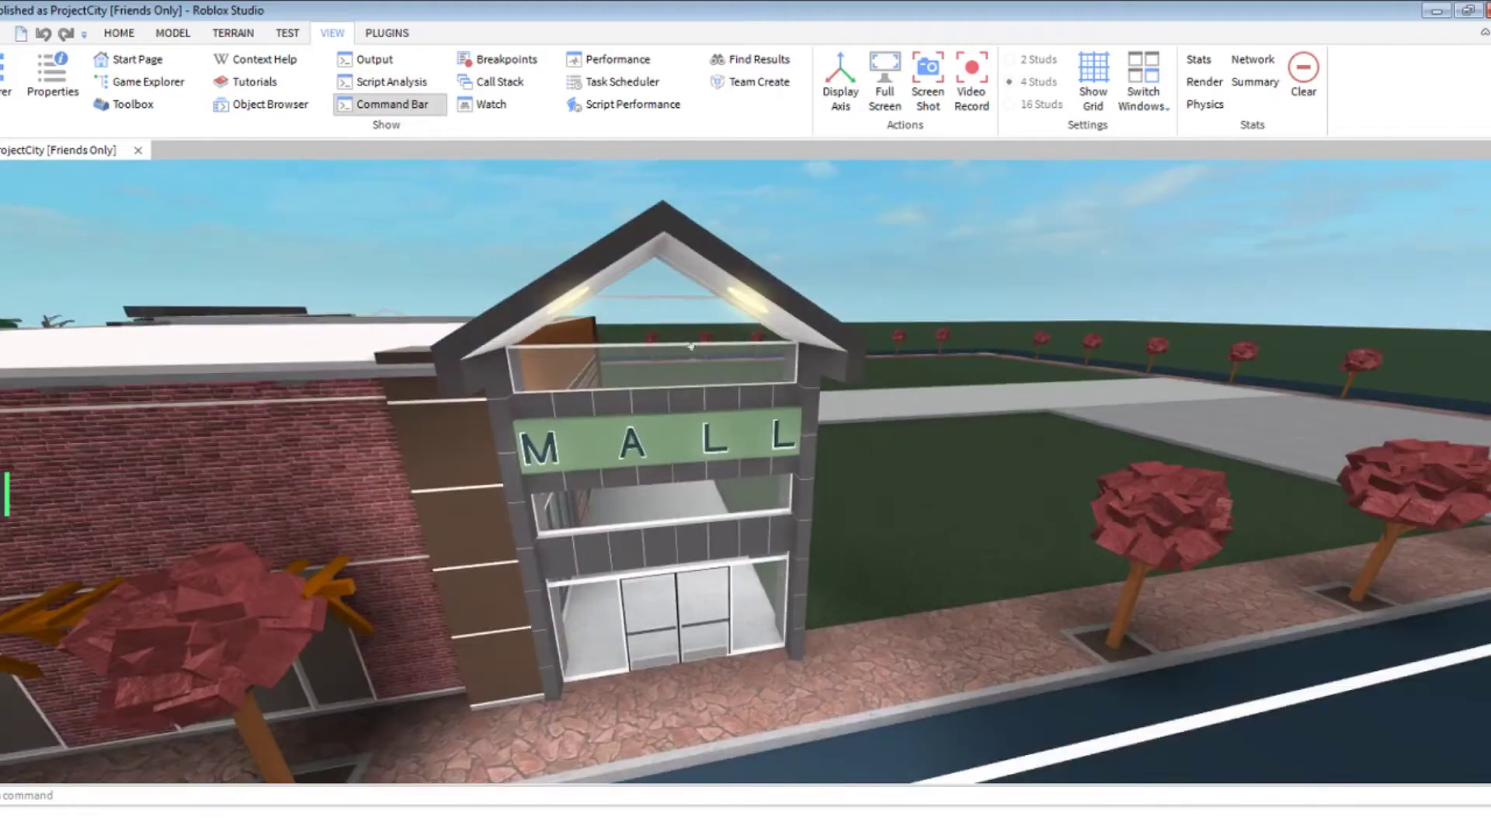
mouse_move(821, 591)
right_down()
mouse_move(695, 536)
mouse_move(807, 343)
right_up()
key(w)
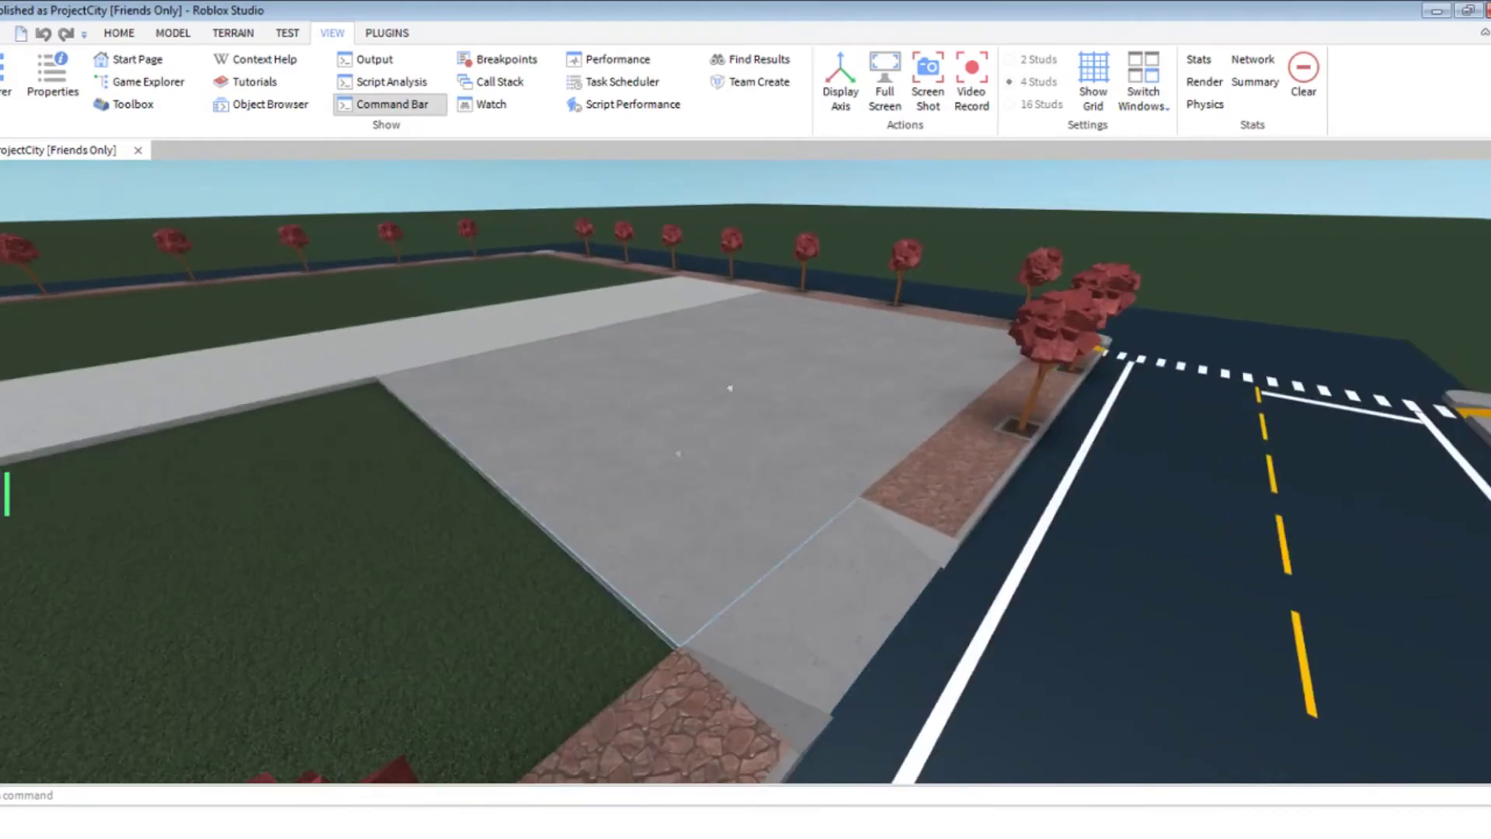
Step: Circle up over the mall building to an aerial view facing the crossroads
right_drag(772, 429, 827, 484)
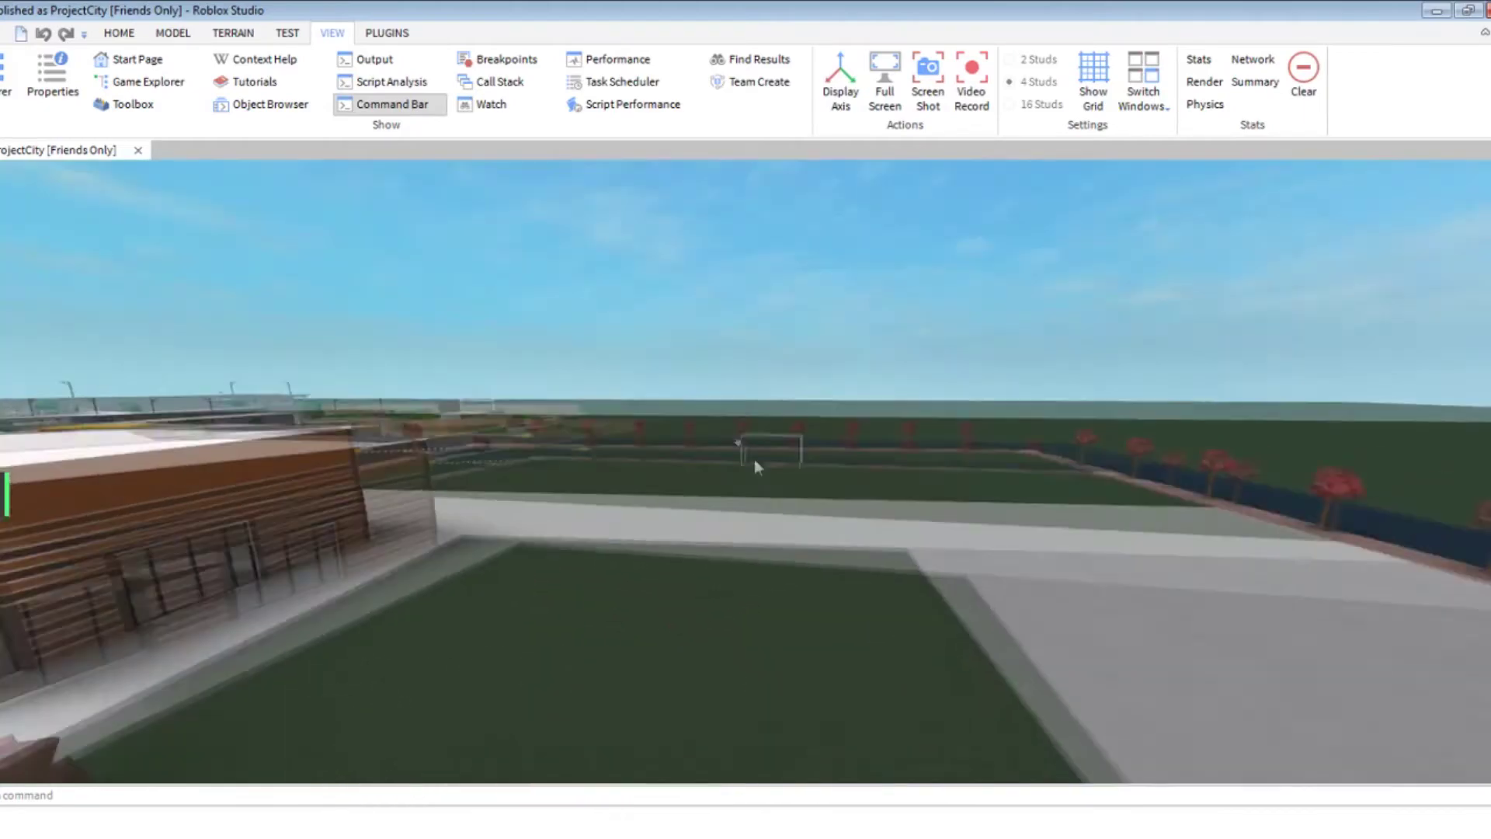
key(a)
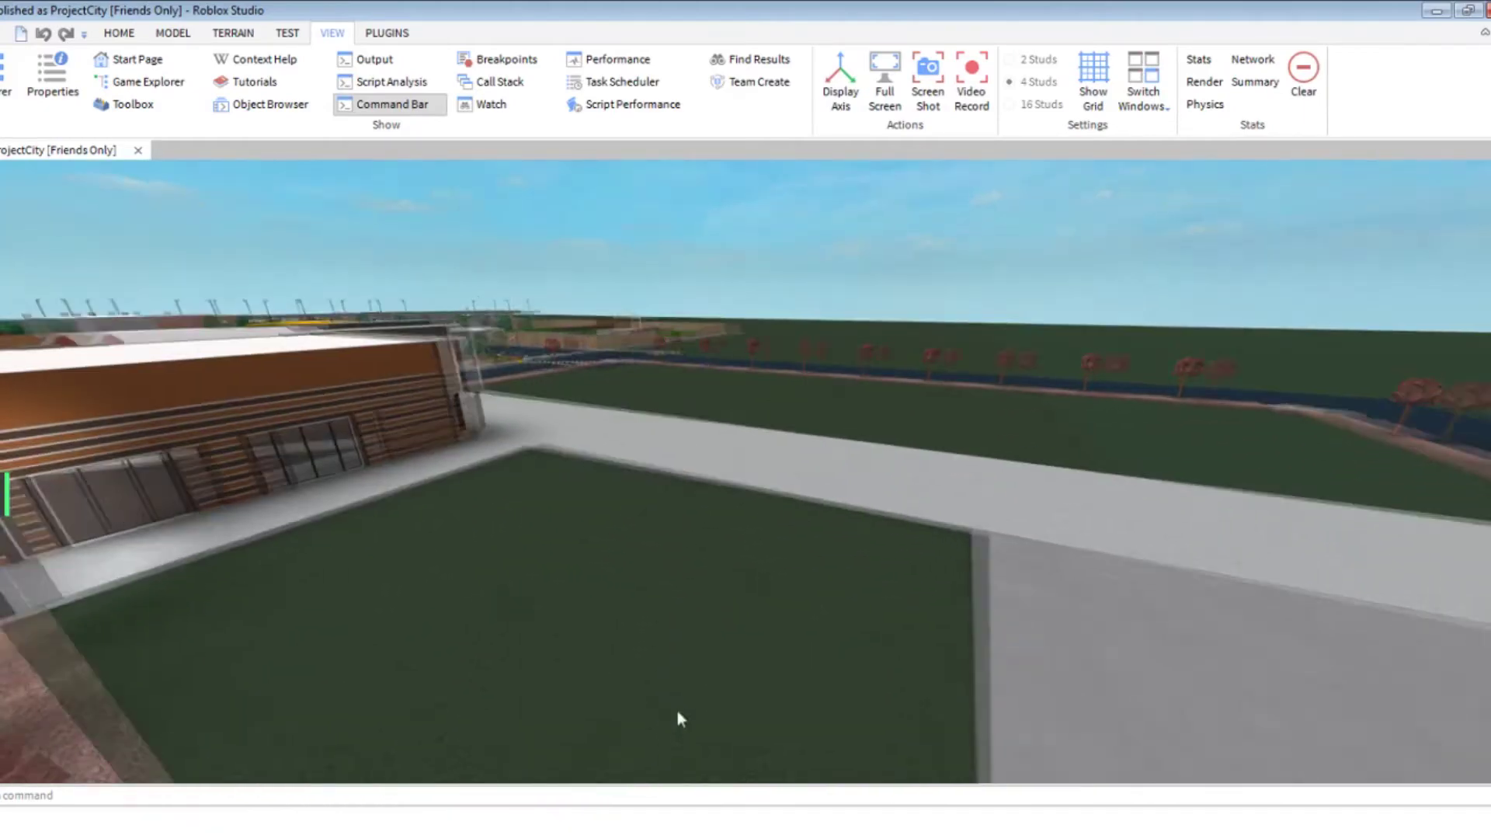
right_drag(742, 695, 742, 696)
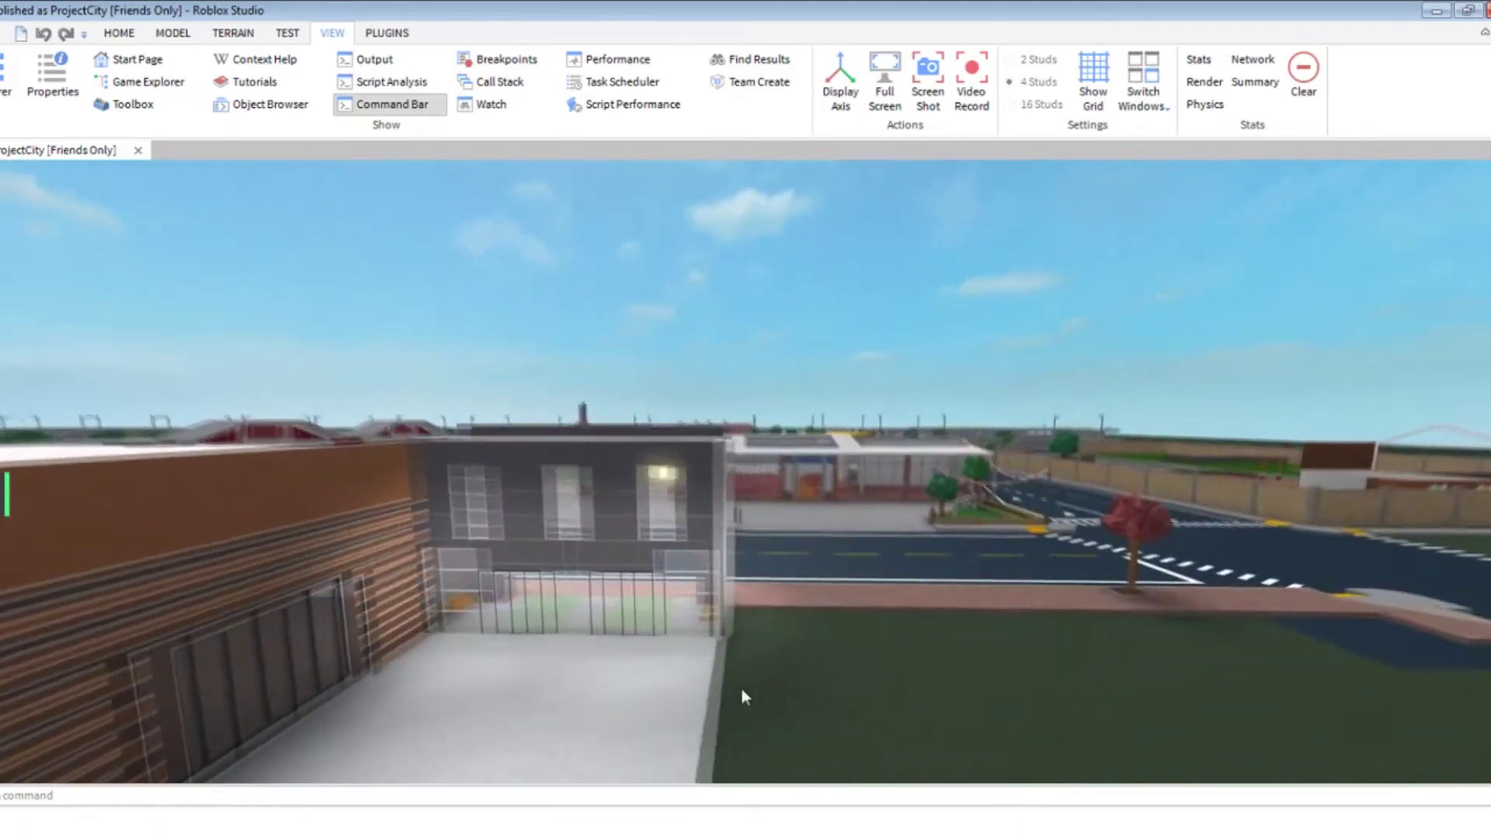
key(s)
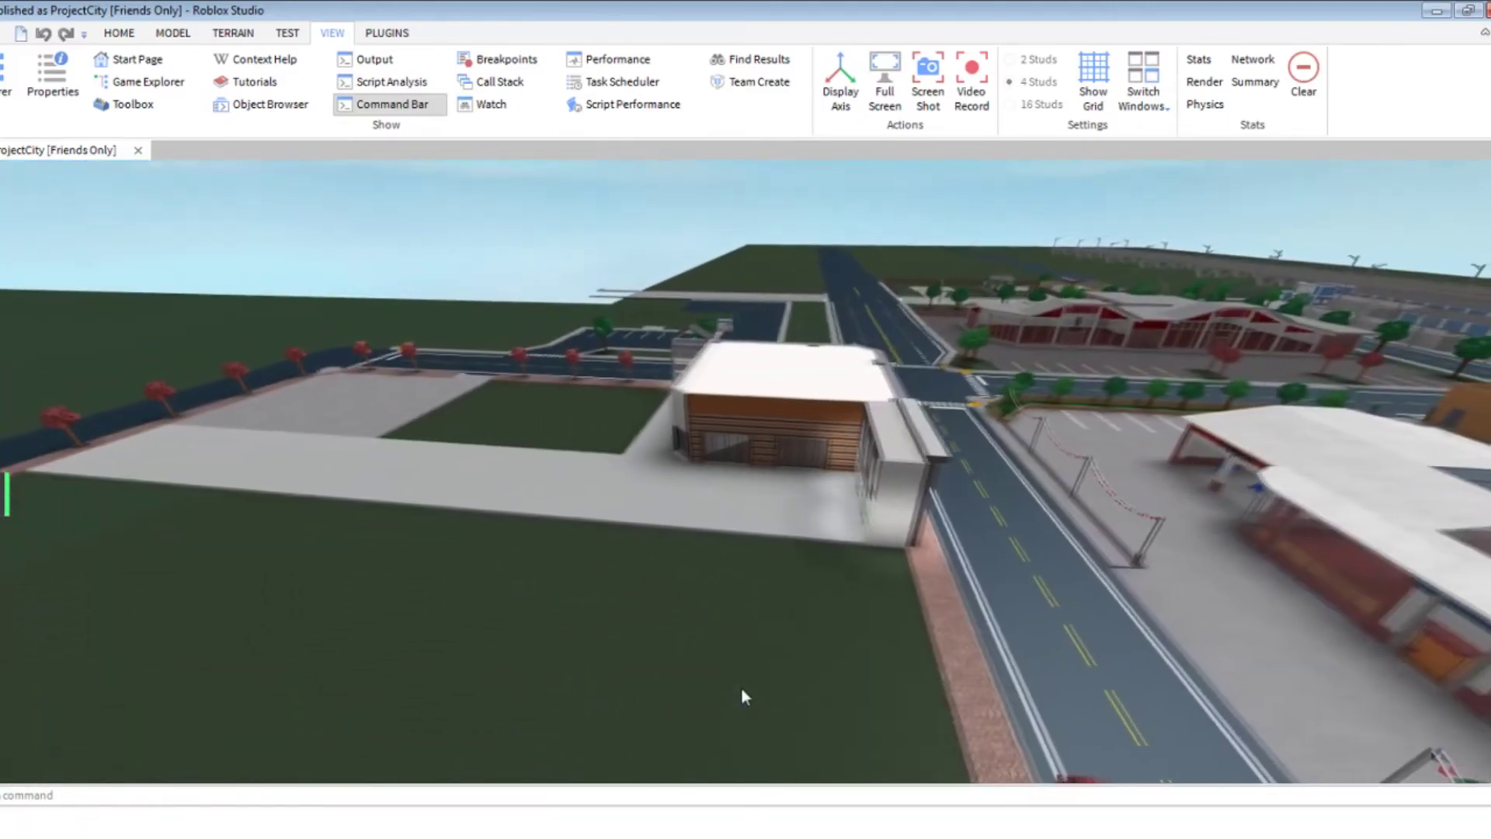
right_drag(742, 695, 559, 622)
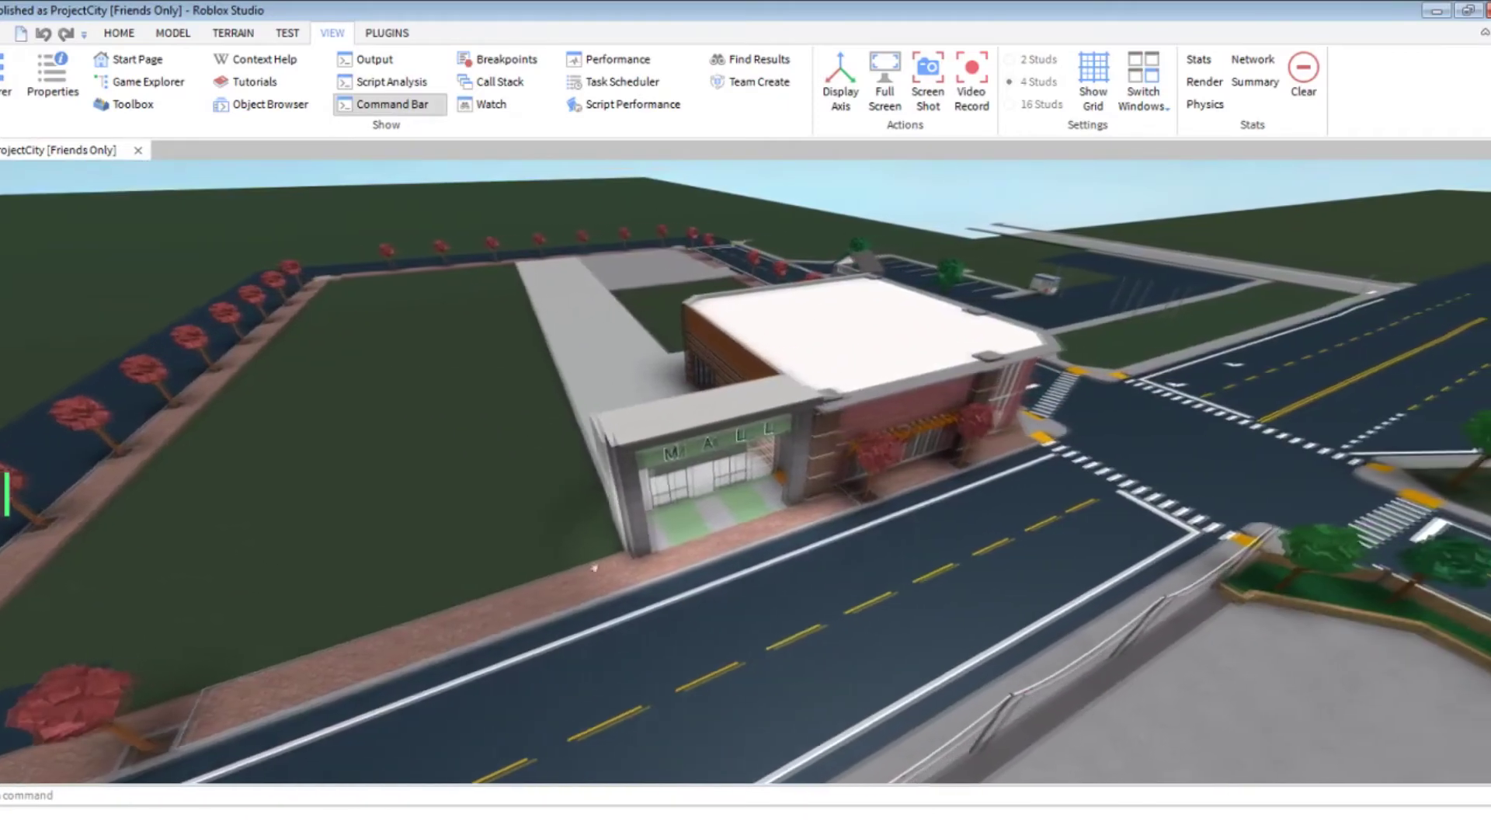
right_drag(558, 622, 600, 562)
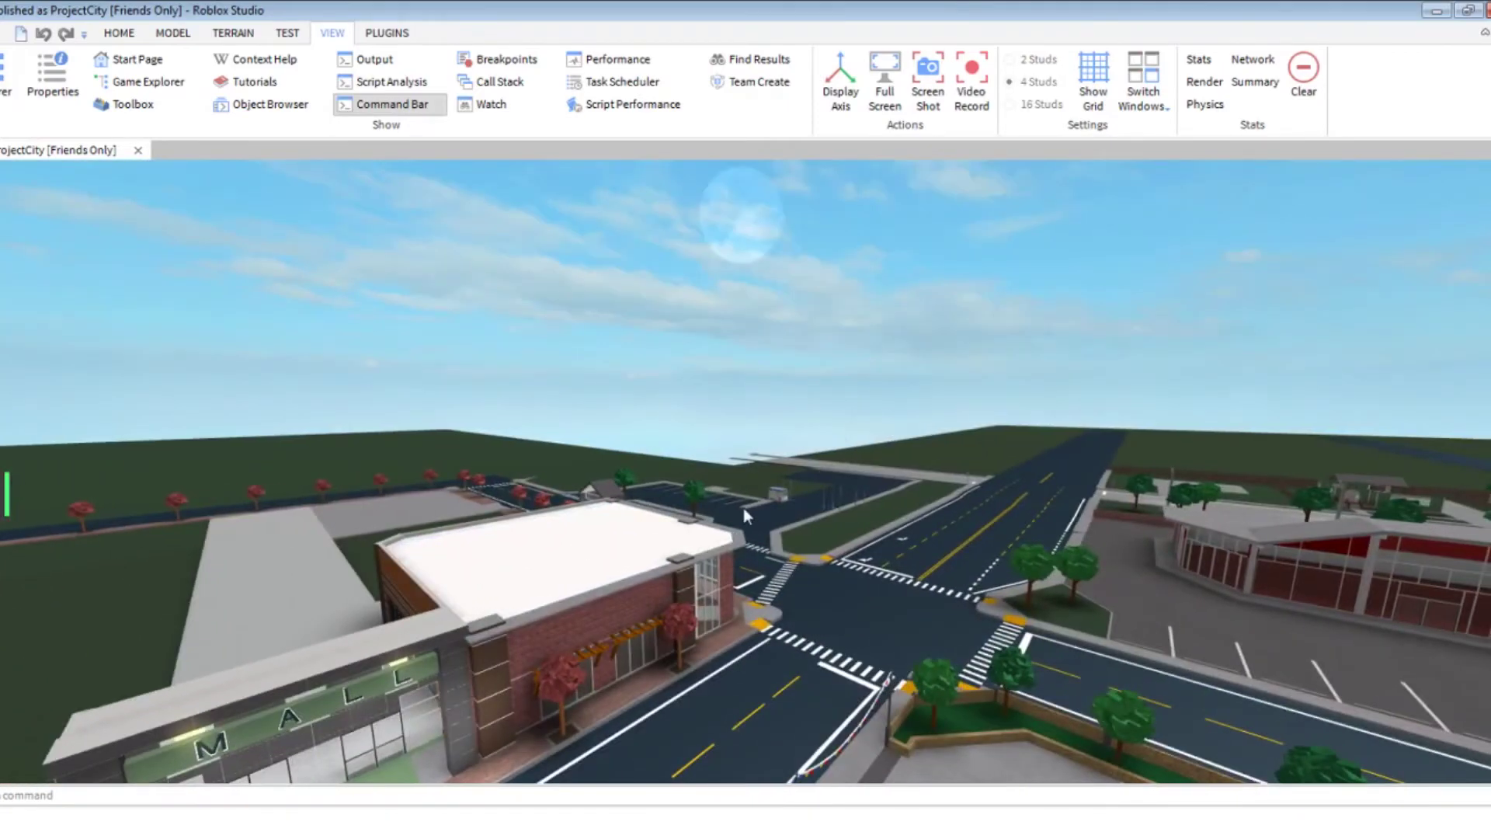
mouse_move(743, 509)
right_down()
mouse_move(726, 491)
mouse_move(918, 420)
right_up()
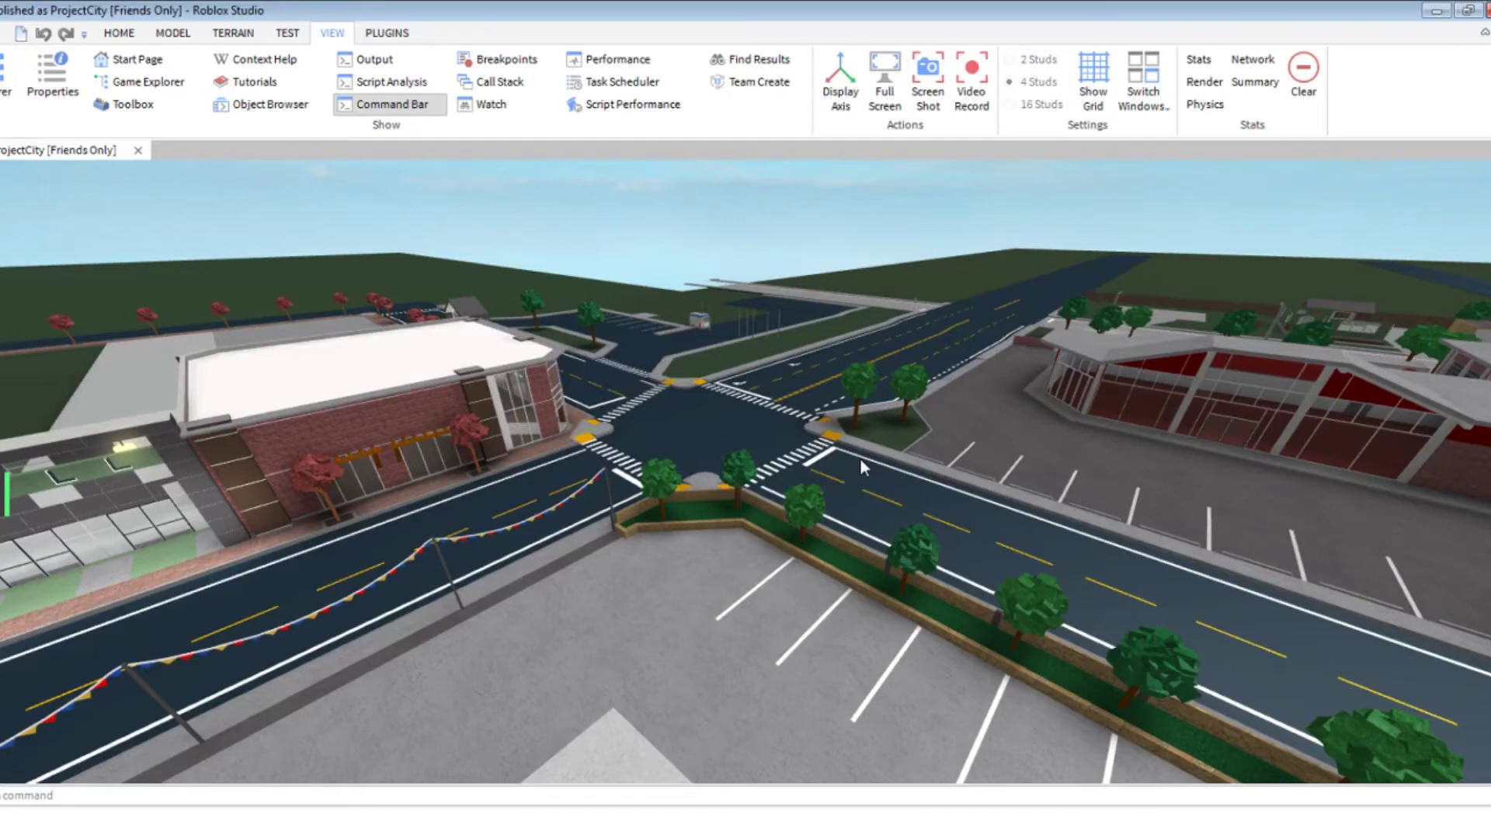
Step: View the brick mall from across the street, then choose an option from a right-click menu
right_drag(860, 458, 843, 443)
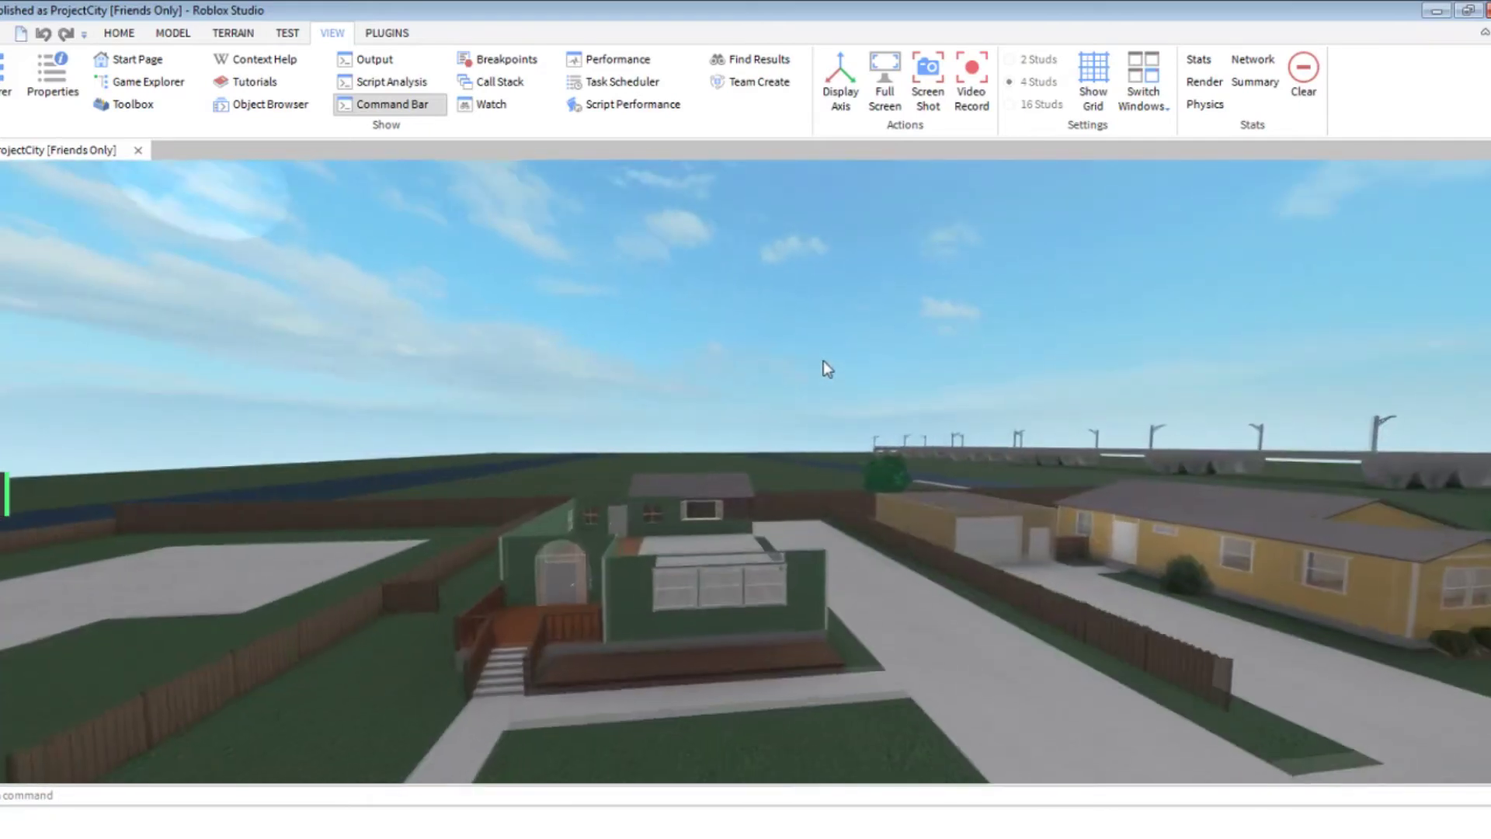
right_click(822, 362)
click(760, 343)
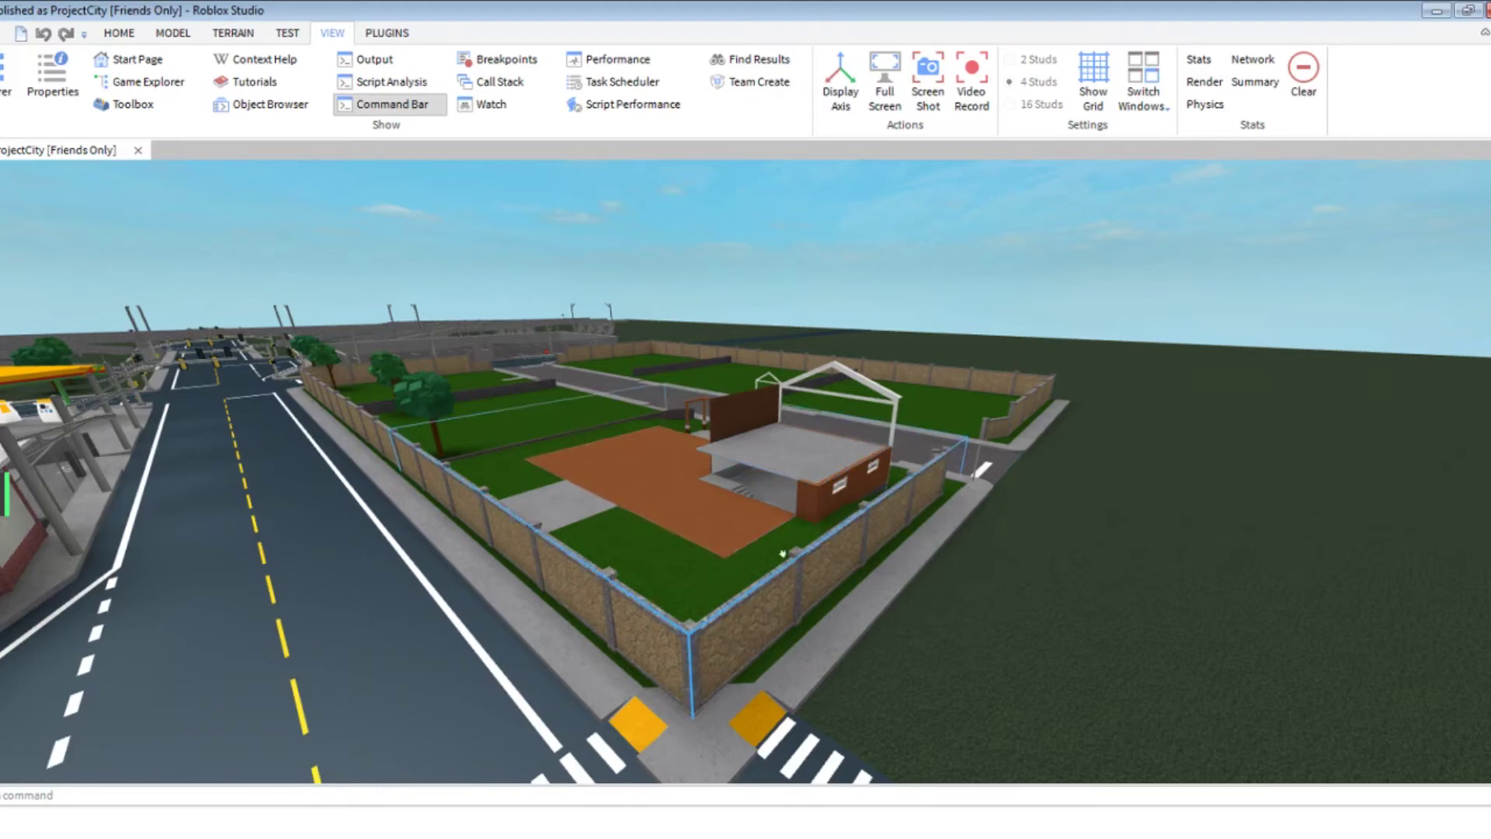
Step: Drag a section of orange yard tiling aside, then look out over the city and fenced lot
drag(629, 524, 691, 532)
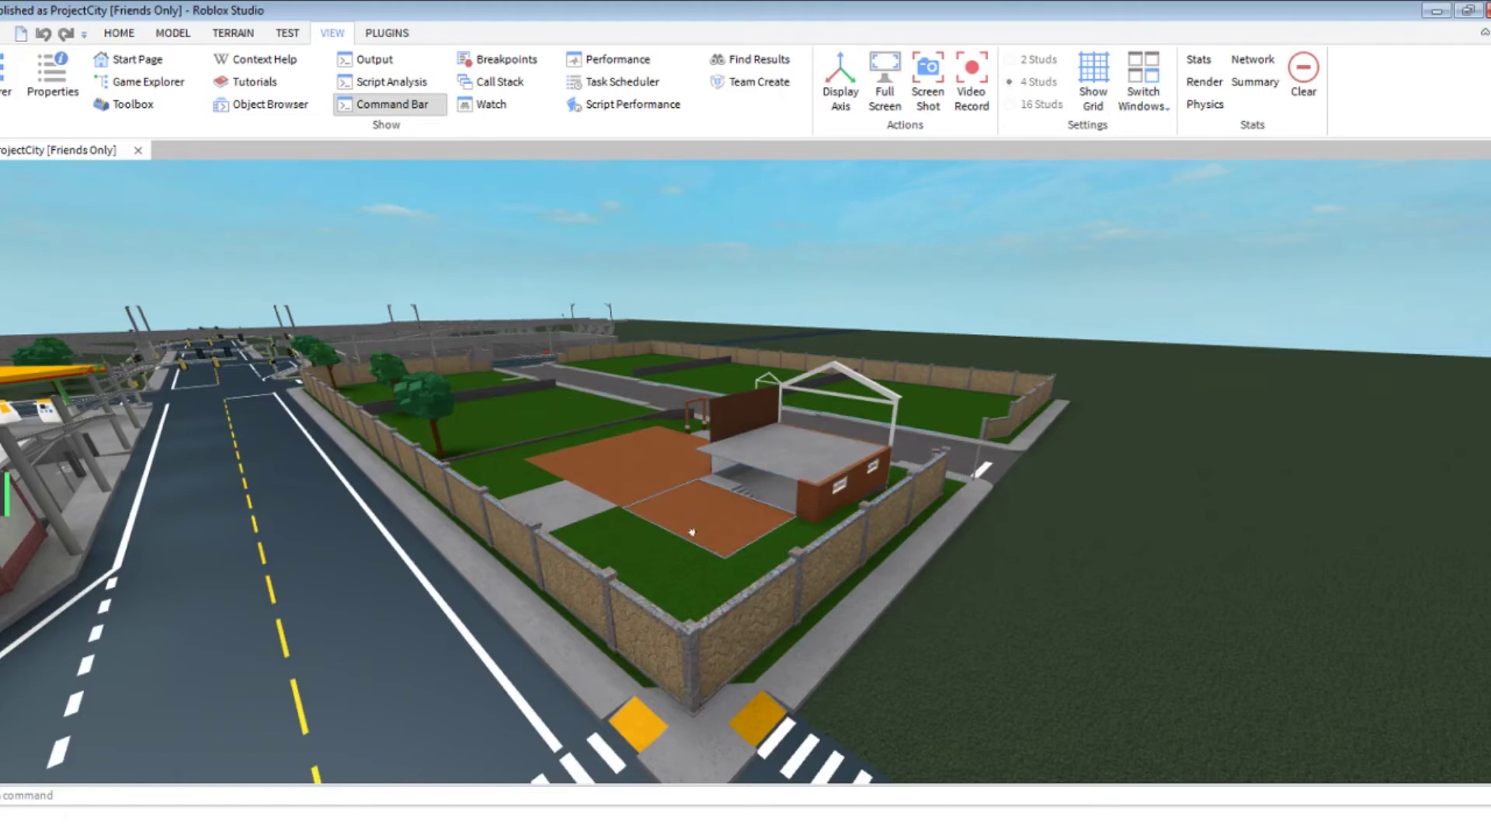
scroll(919, 512, up, 3)
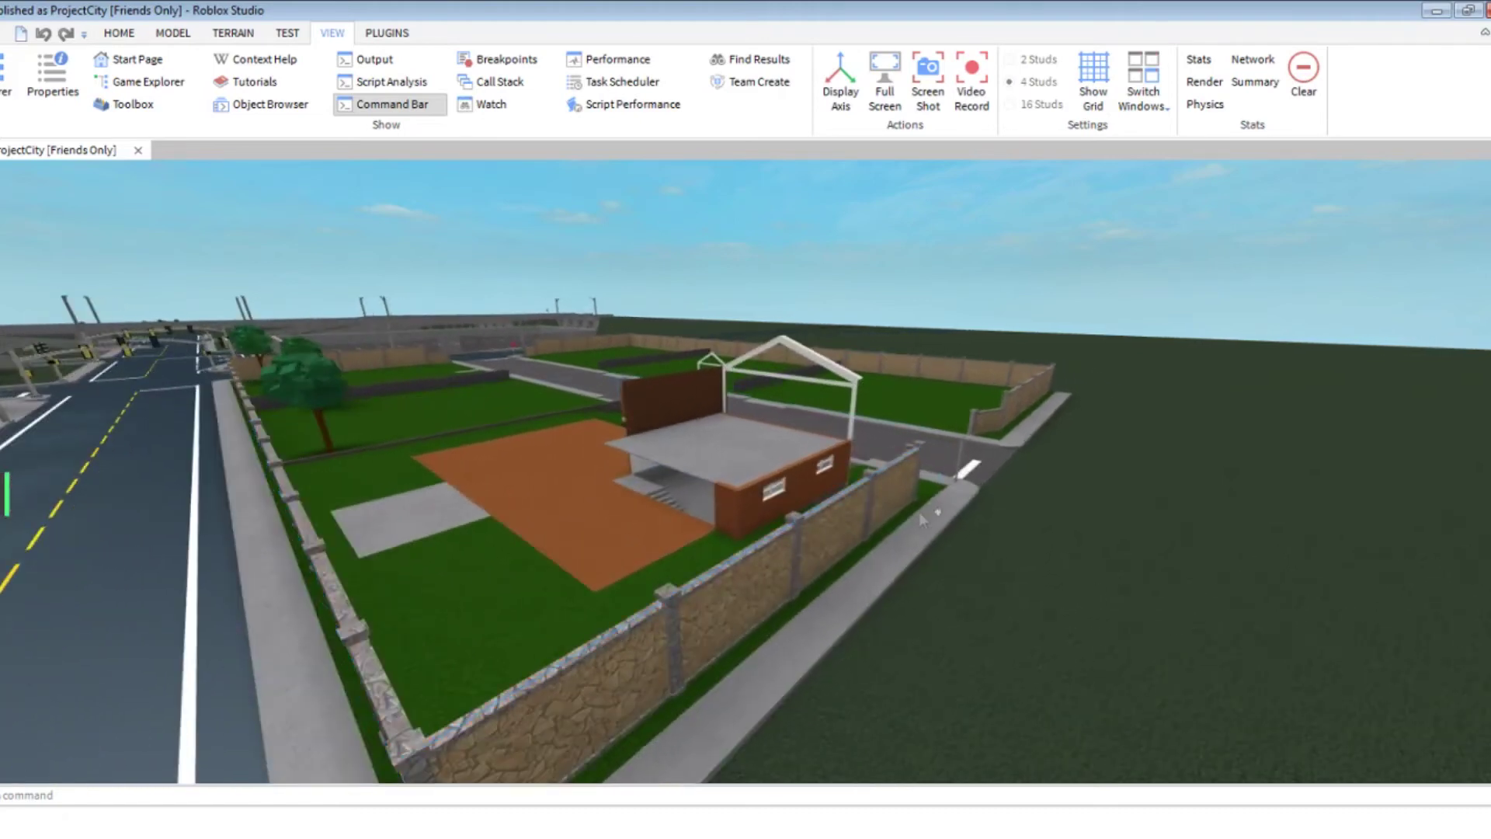
scroll(1268, 634, down, 2)
scroll(1268, 634, down, 3)
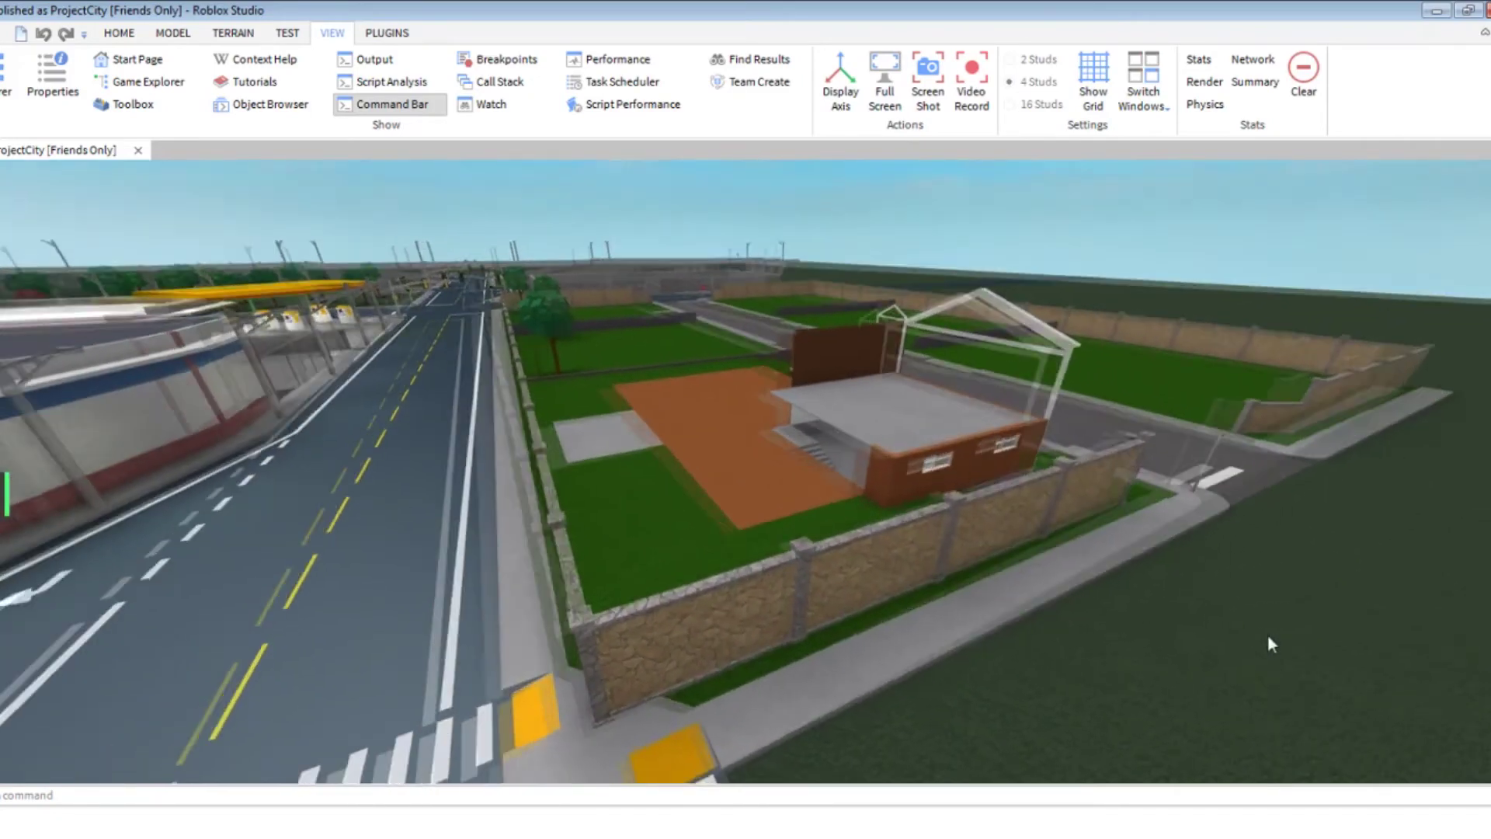
scroll(1268, 634, down, 3)
scroll(1026, 503, down, 2)
right_drag(1084, 625, 851, 625)
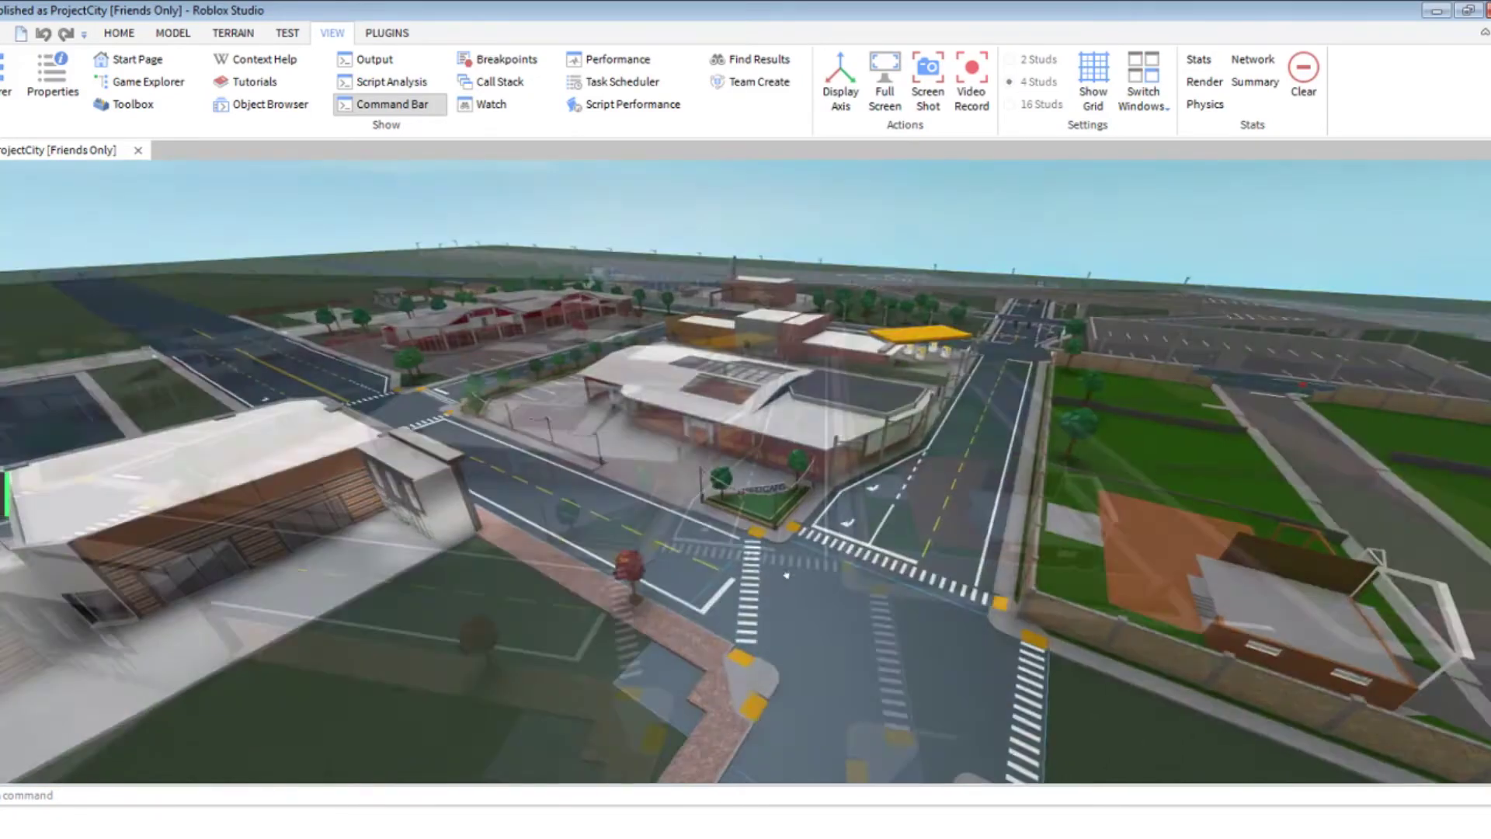
right_drag(661, 389, 839, 454)
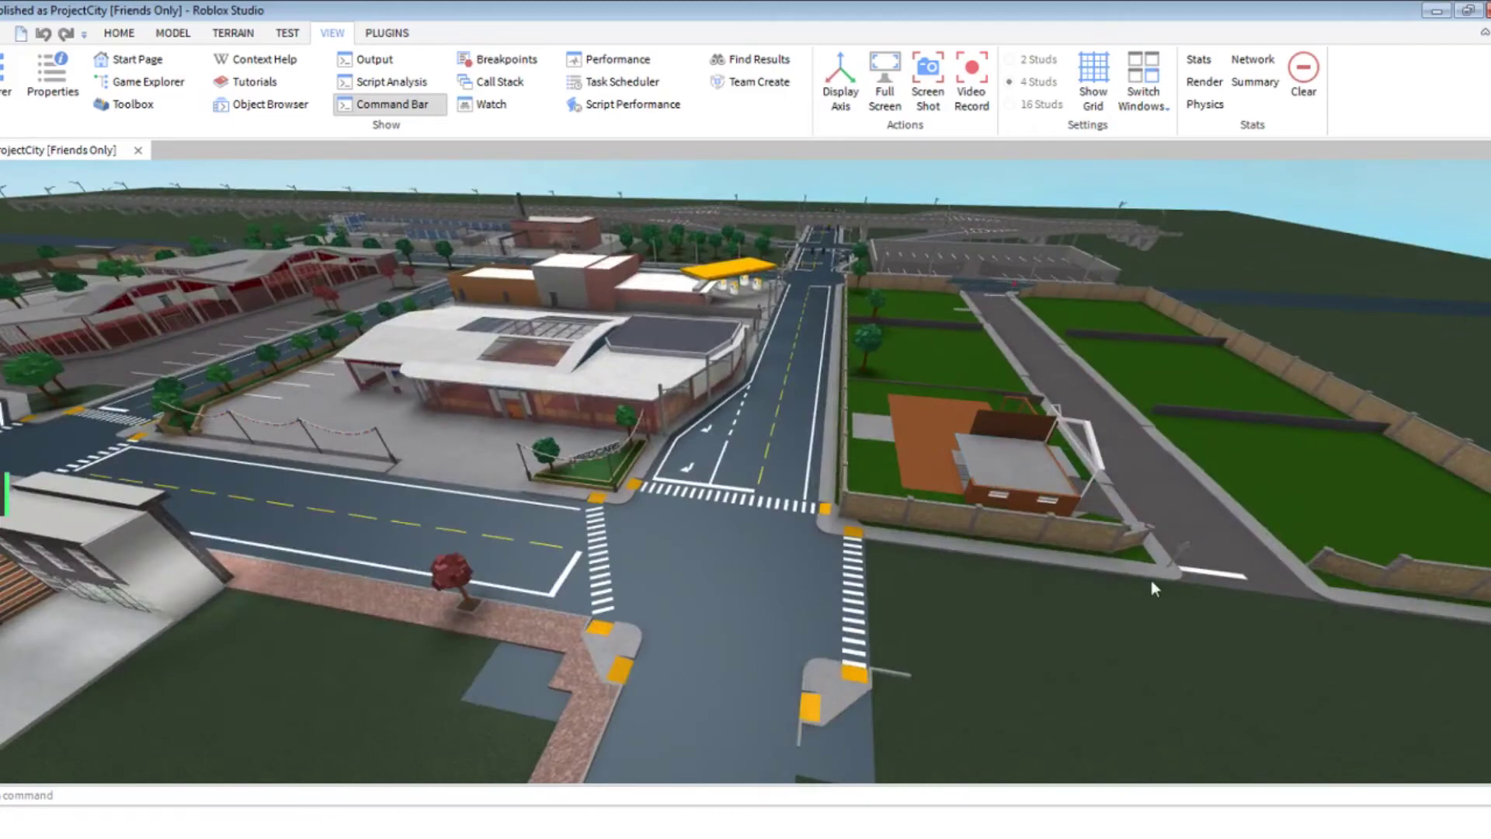
scroll(1112, 531, up, 3)
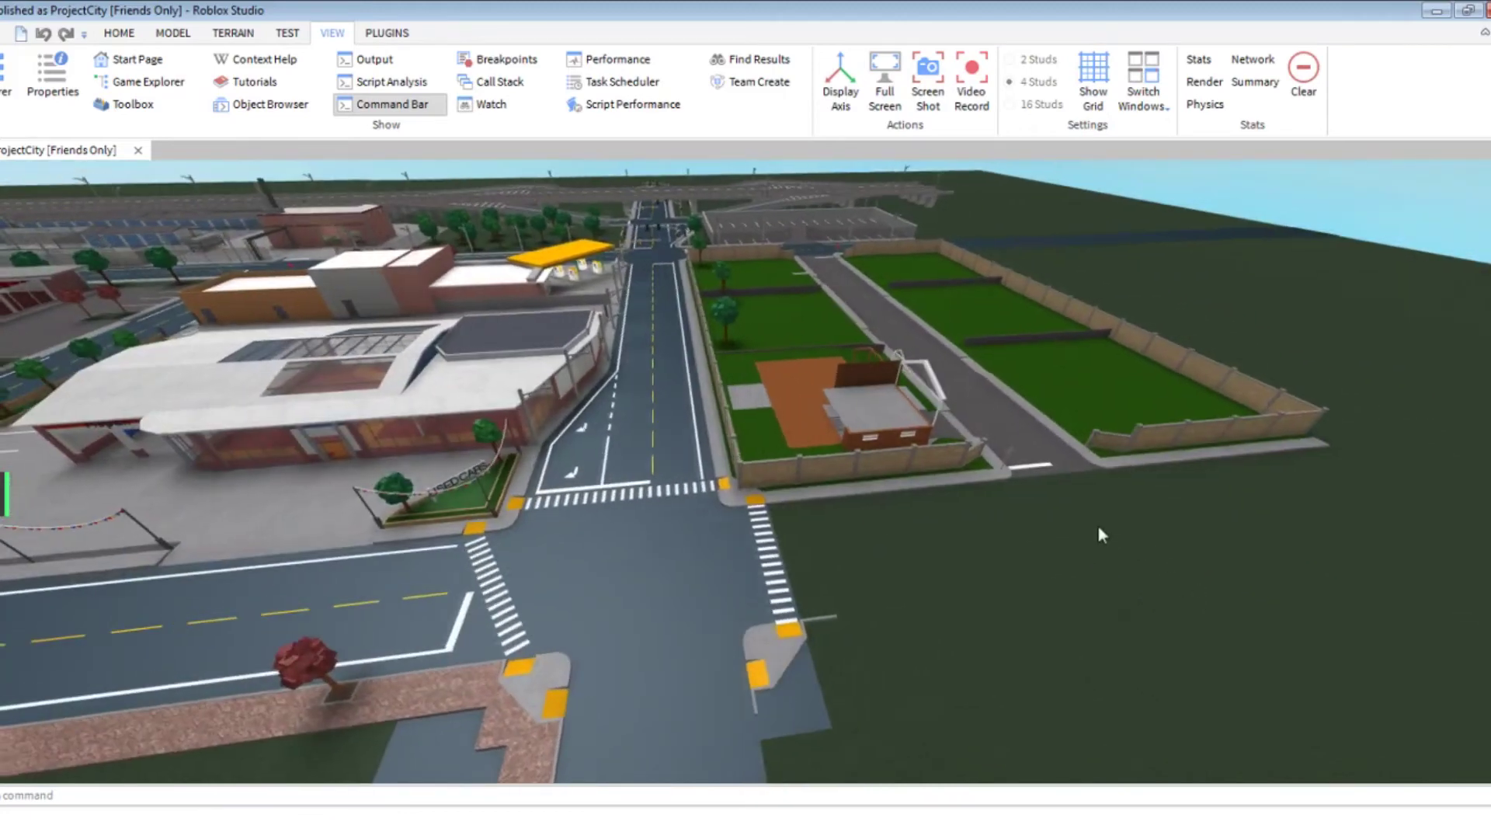
scroll(1097, 527, up, 2)
scroll(1129, 506, up, 2)
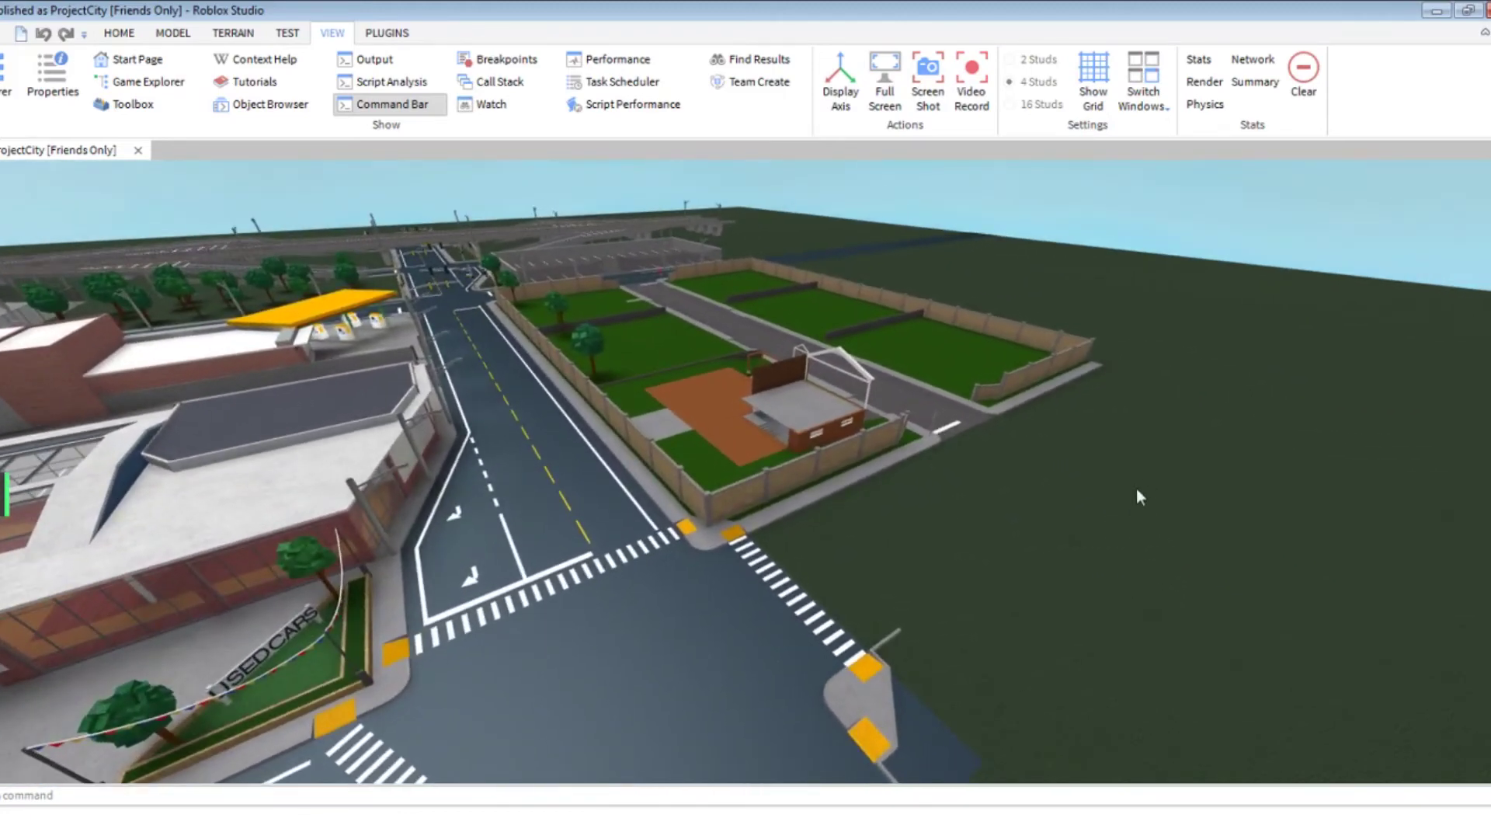
scroll(1135, 487, up, 2)
scroll(1143, 483, up, 2)
right_drag(1143, 484, 1142, 484)
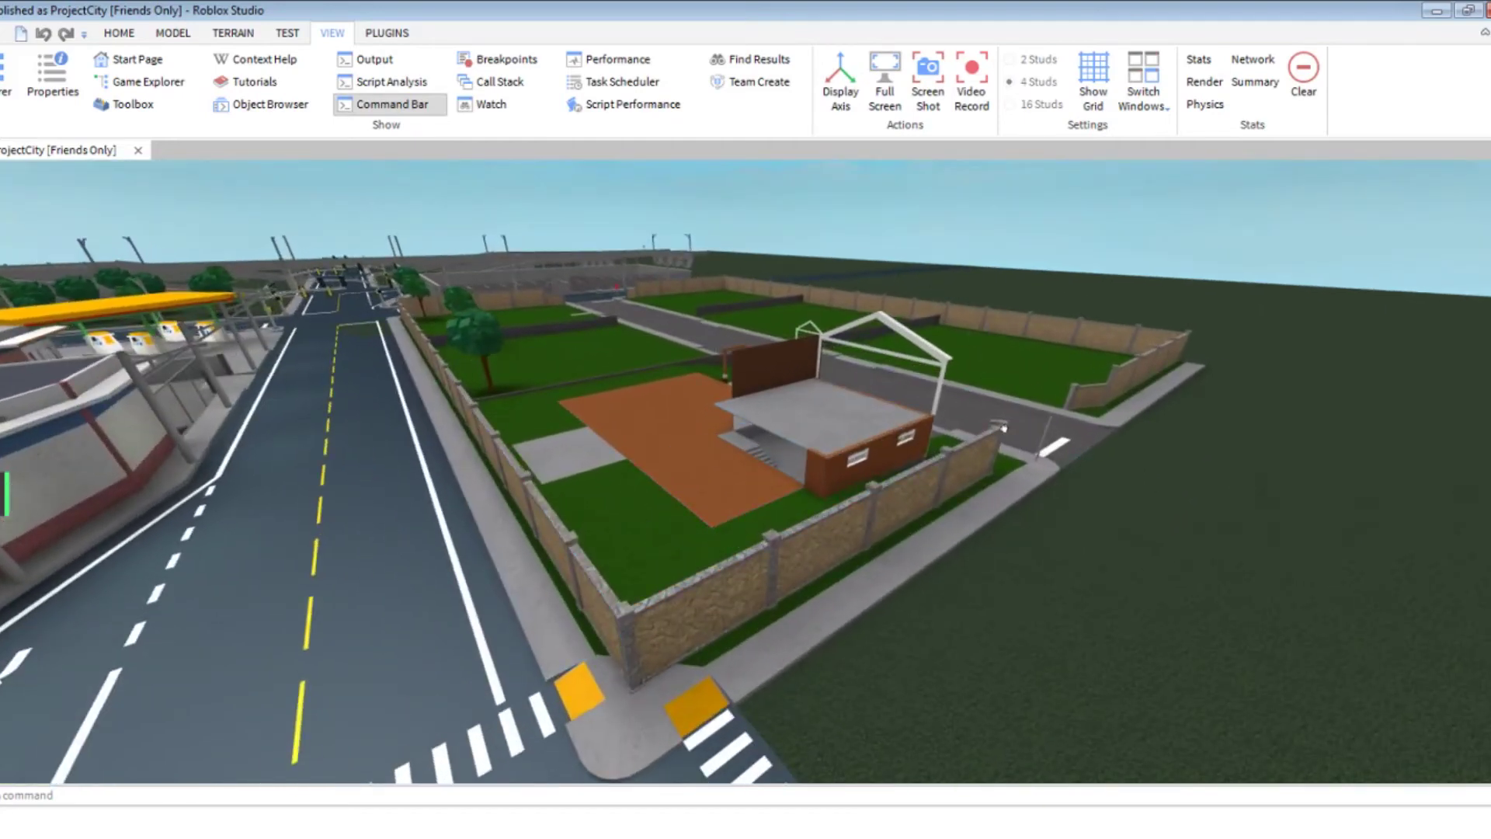
scroll(1001, 428, down, 3)
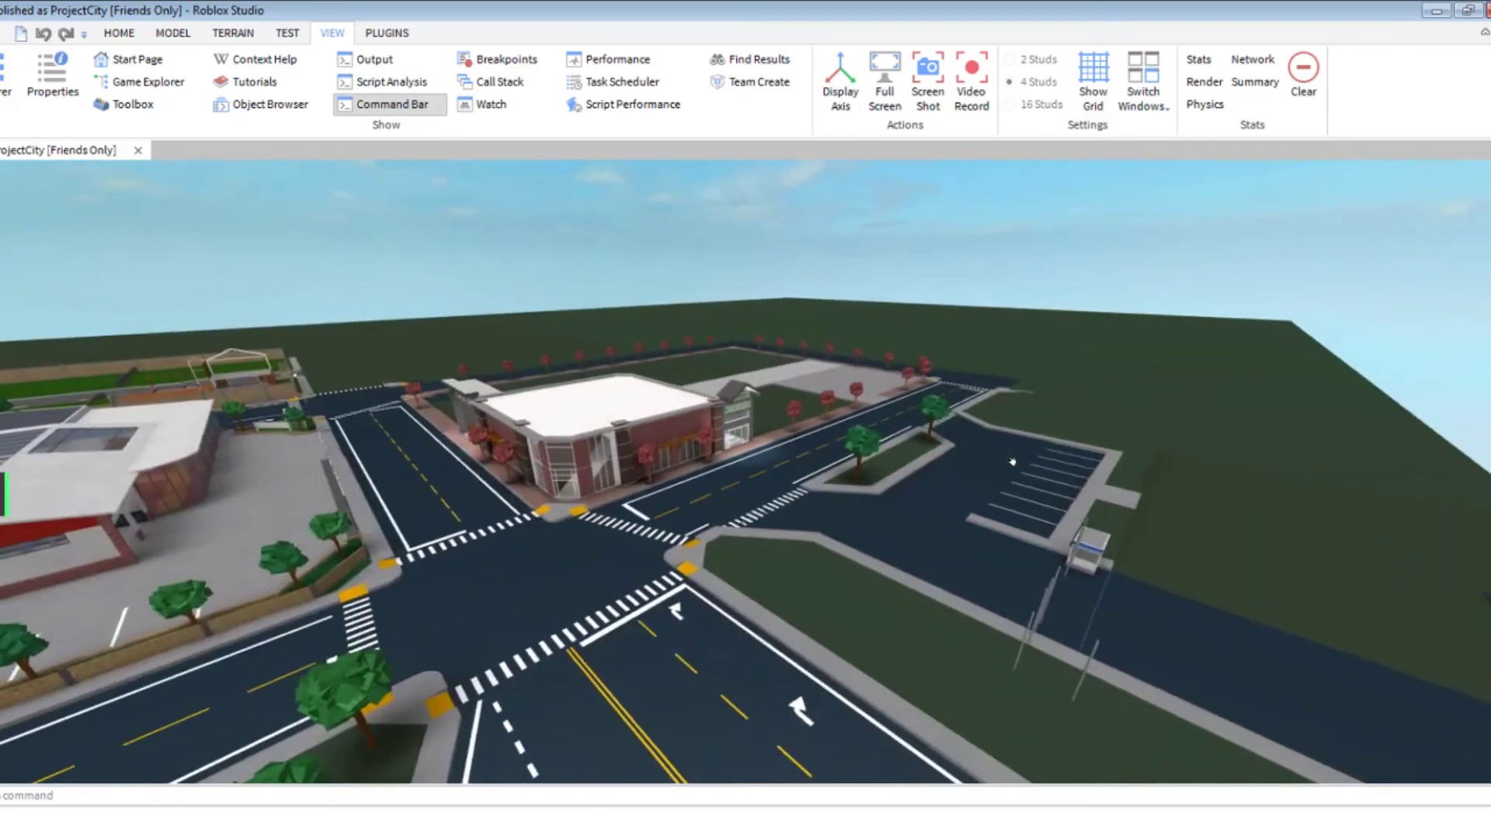
Step: Turn toward the parking lot beside the mall and orbit the corner building's street side
right_drag(1013, 463, 1014, 462)
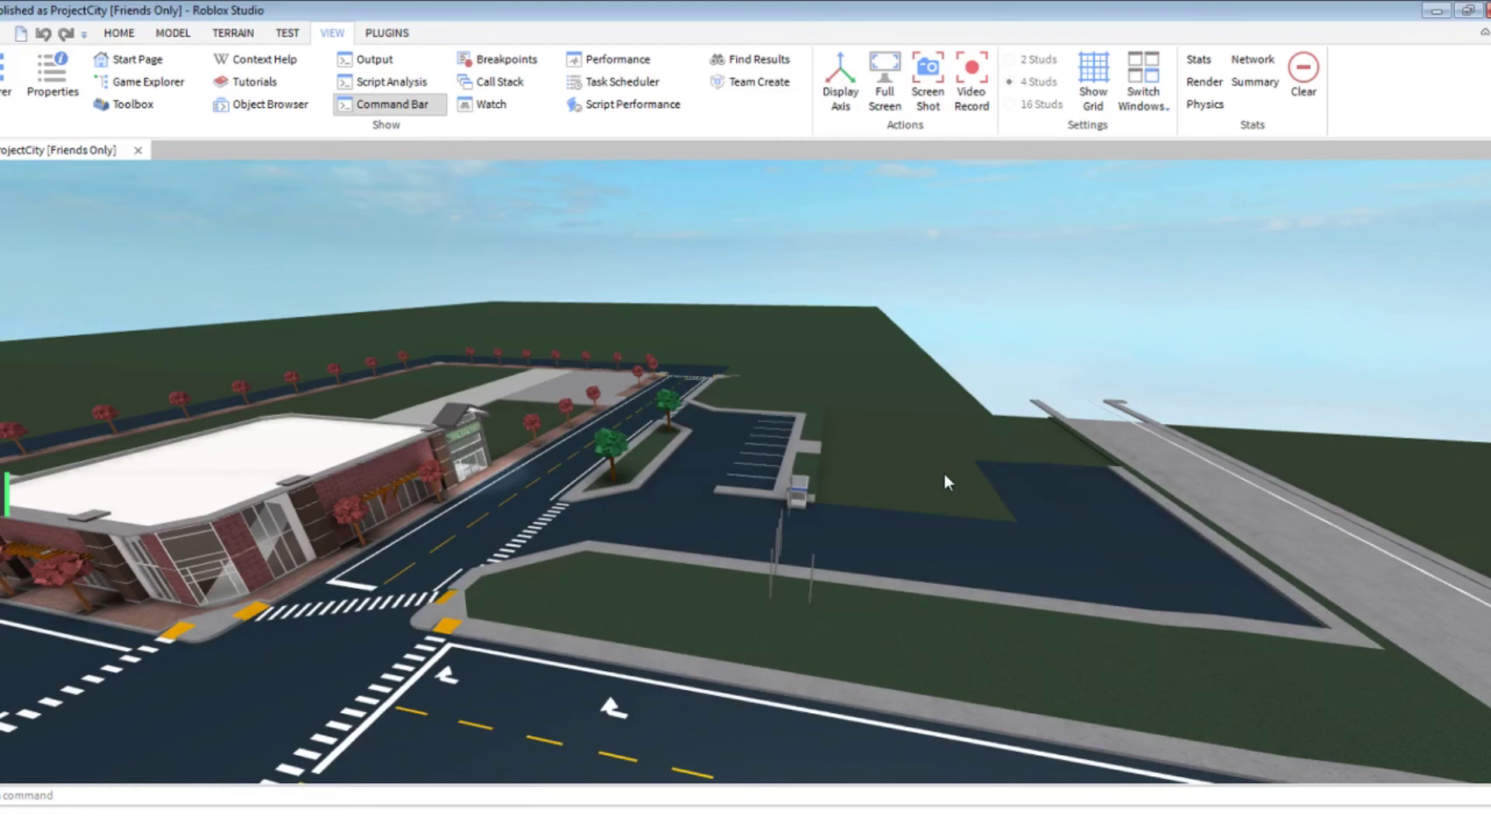
scroll(944, 475, down, 3)
scroll(938, 466, down, 2)
scroll(928, 457, down, 2)
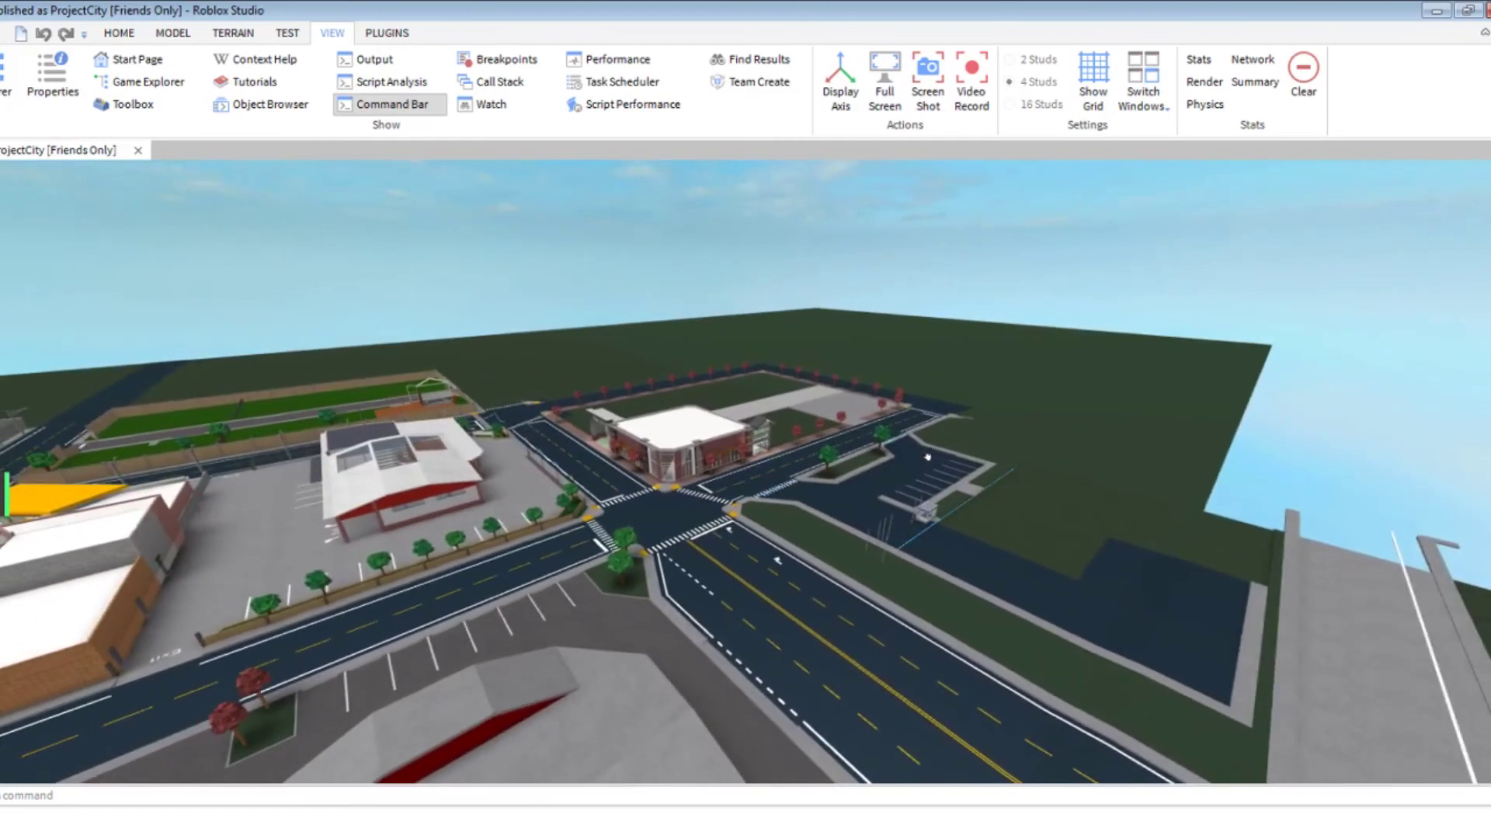
scroll(927, 456, up, 2)
scroll(943, 455, up, 2)
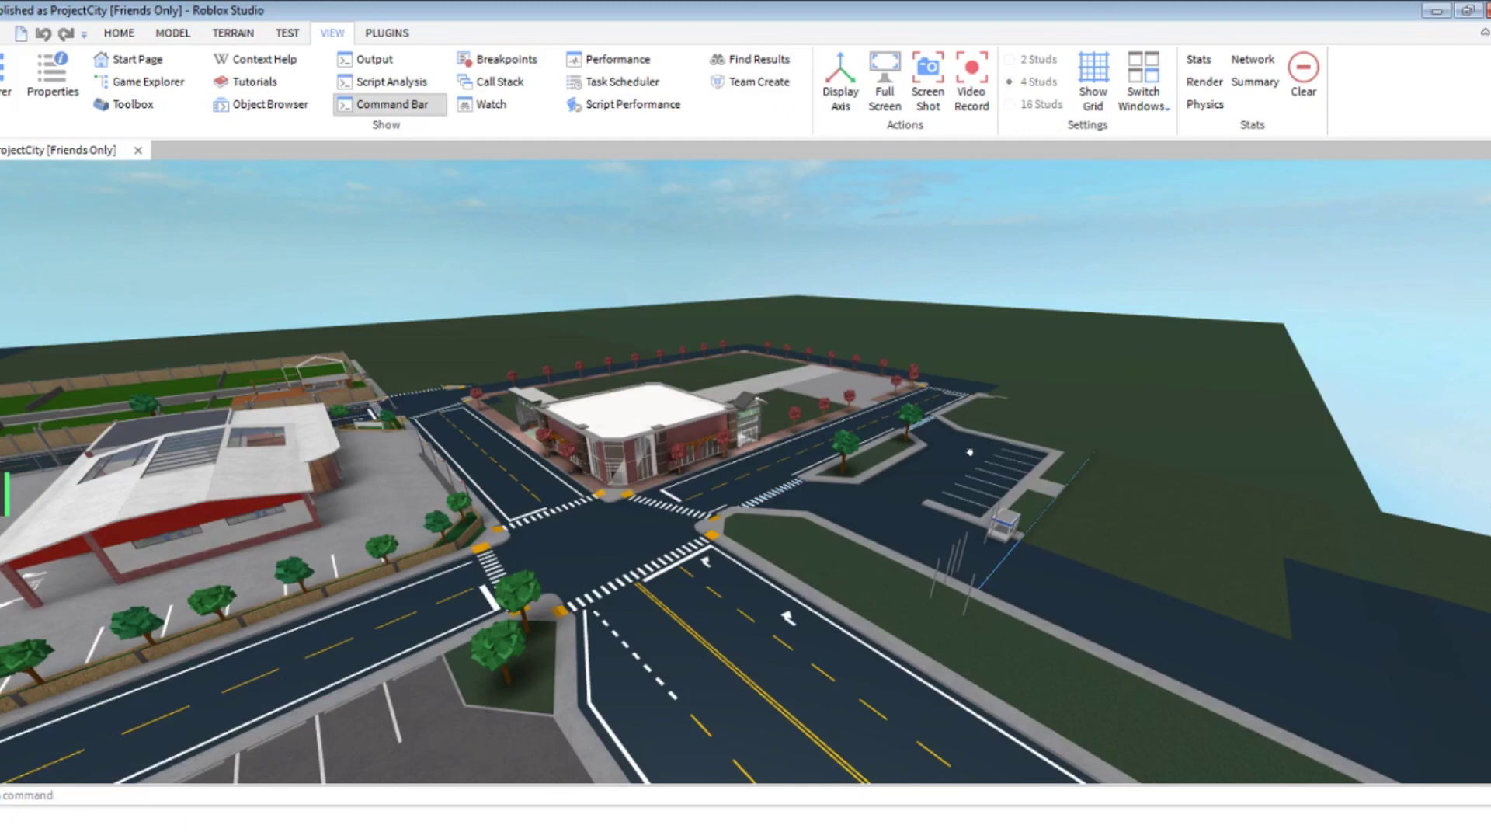
scroll(969, 452, up, 2)
scroll(970, 453, up, 3)
scroll(987, 452, up, 3)
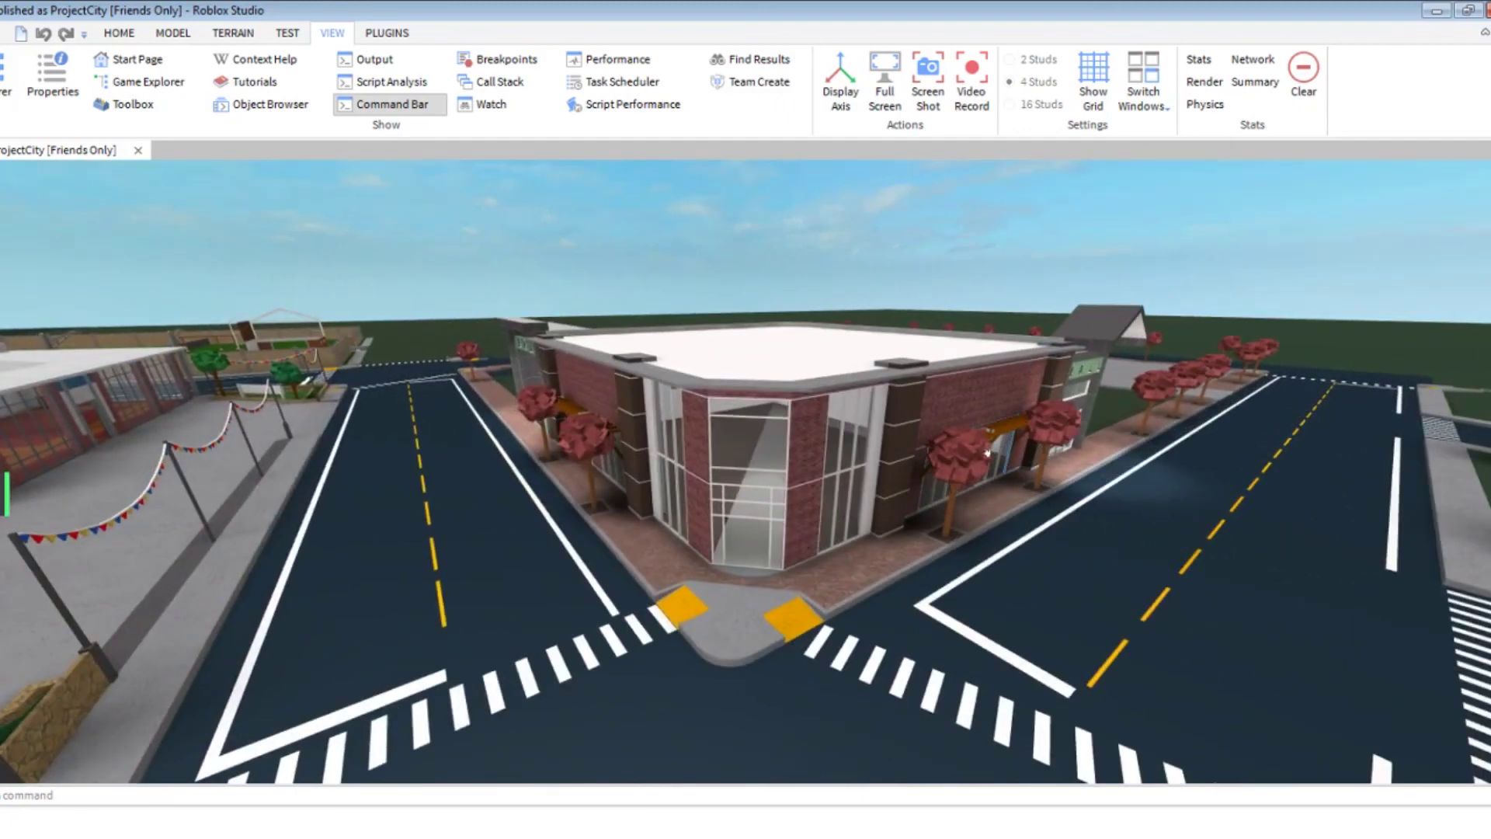
right_drag(988, 452, 1002, 457)
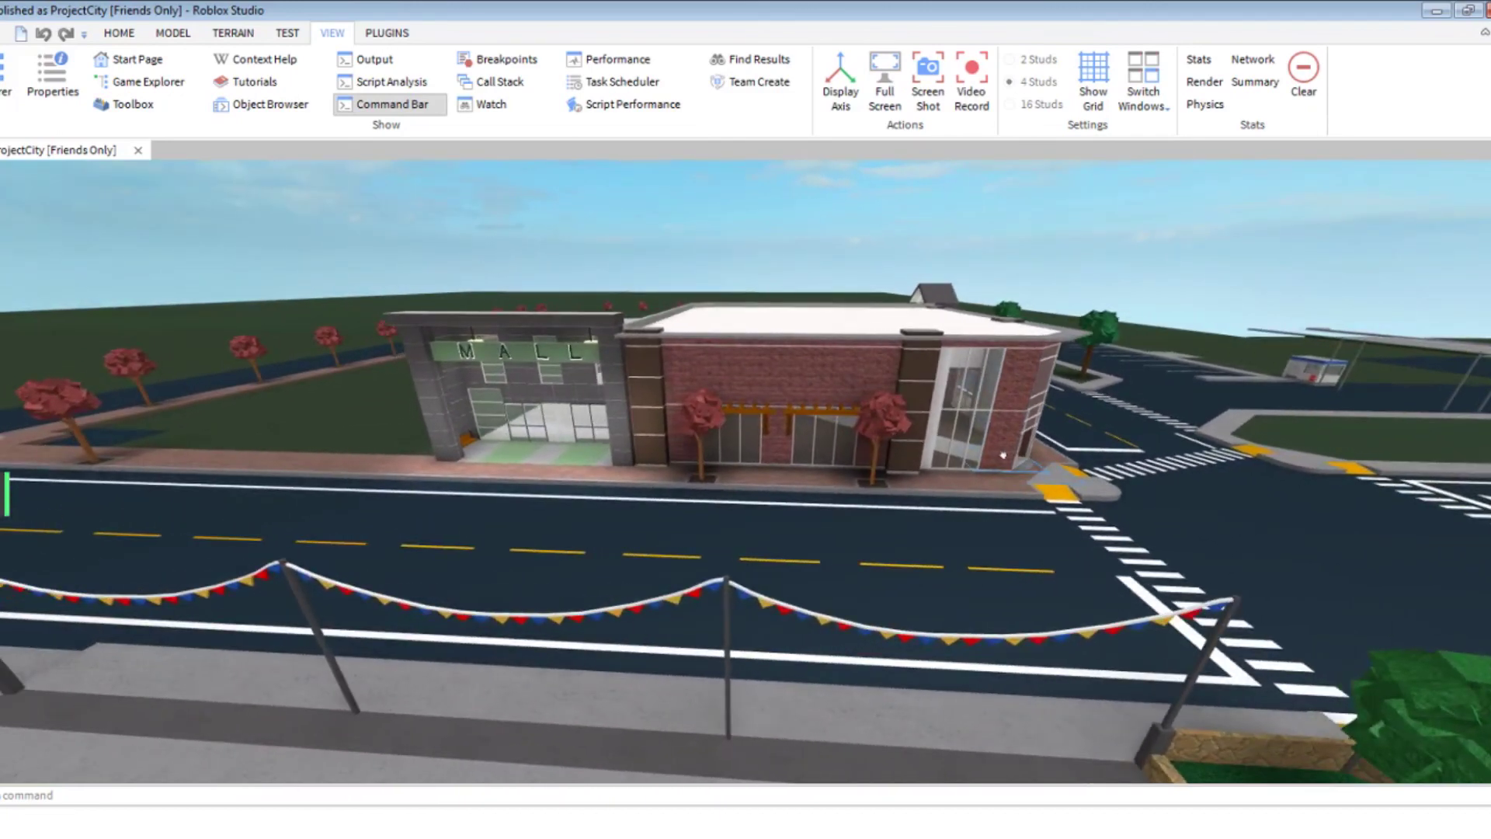